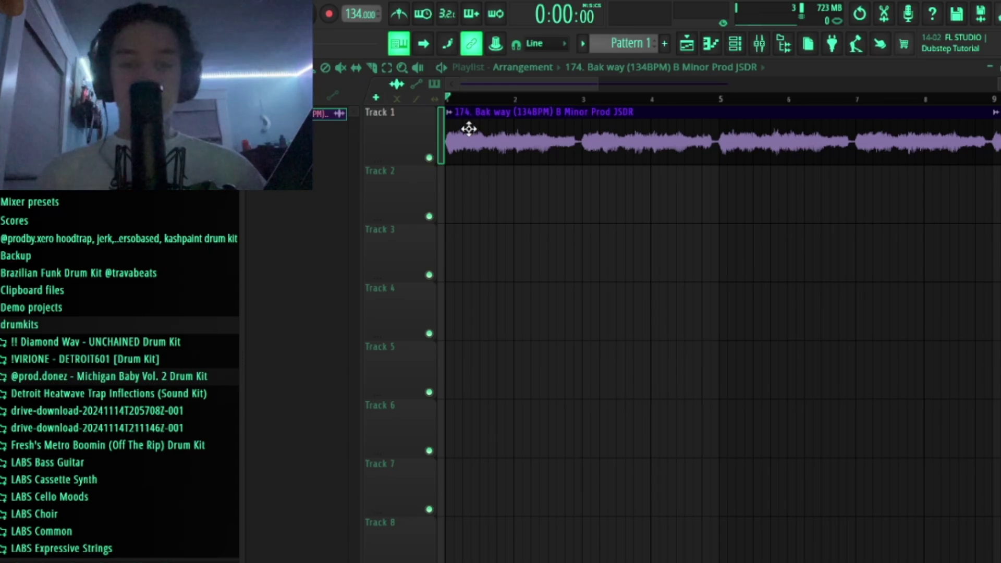
Play back the melody loop on track 1 and examine its waveform, including the seam between the two clips
{"action": "mouse_move", "coordinate": [479, 83]}
{"action": "left_mouse_down"}
{"action": "mouse_move", "coordinate": [511, 84]}
{"action": "mouse_move", "coordinate": [469, 84]}
{"action": "left_mouse_up"}
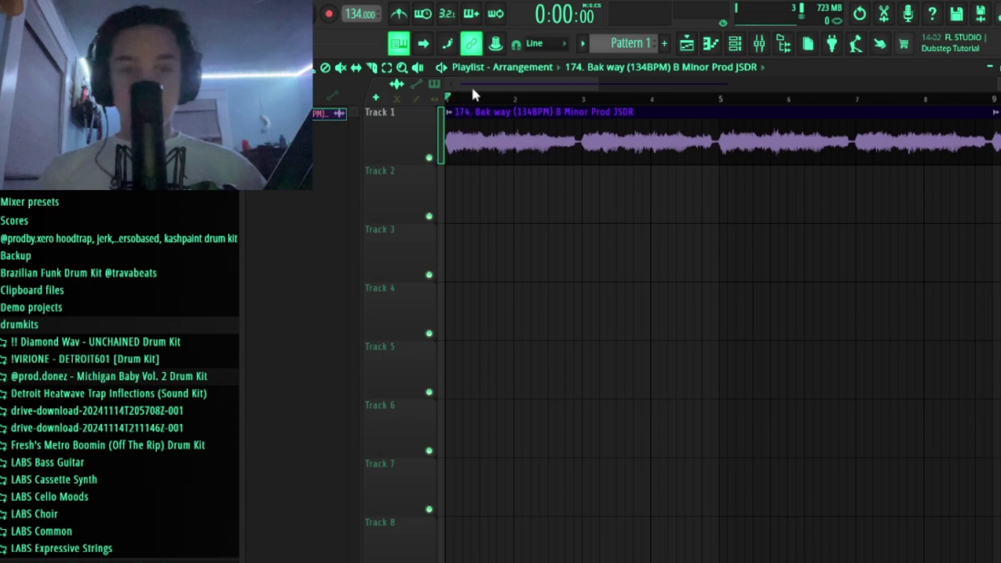
{"action": "scroll", "coordinate": [479, 112], "scroll_direction": "up", "scroll_amount": 2}
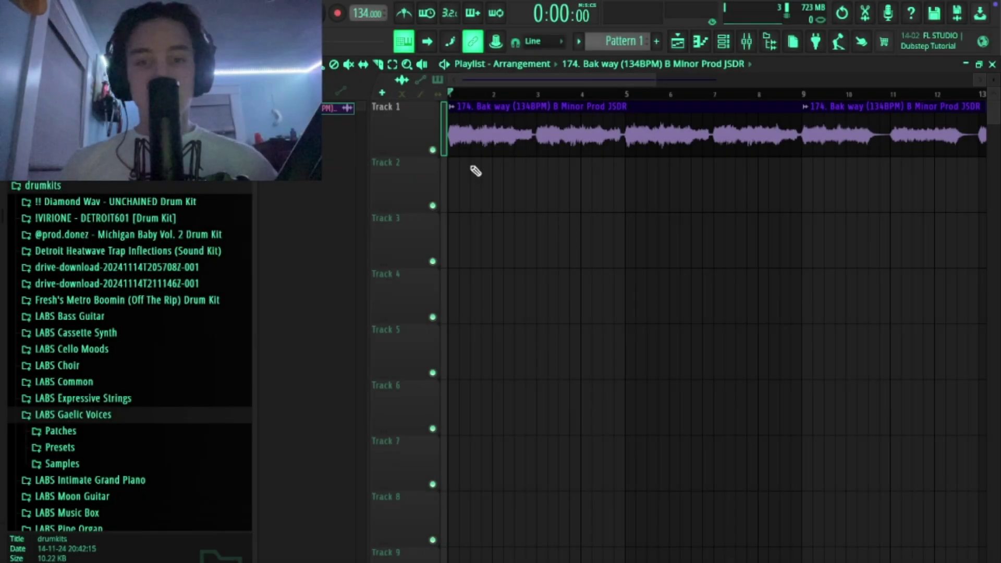
{"action": "key", "text": "space"}
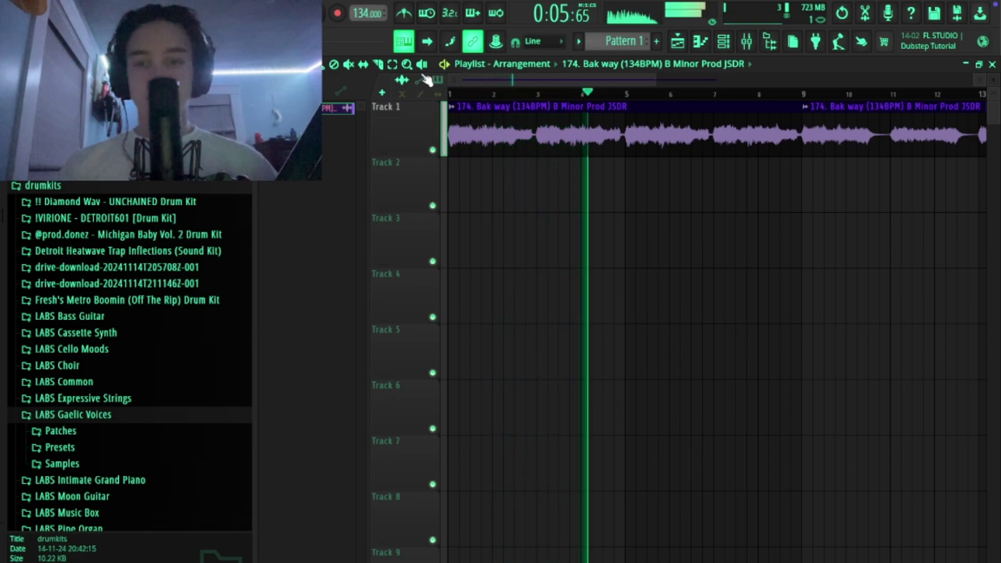
{"action": "key", "text": "space"}
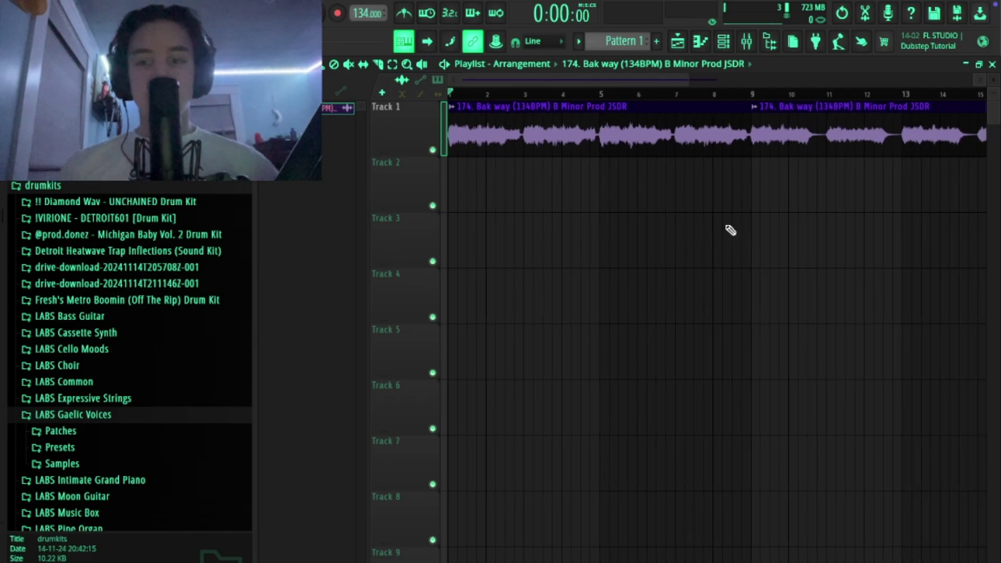
{"action": "scroll", "coordinate": [758, 168], "scroll_direction": "up", "scroll_amount": 7}
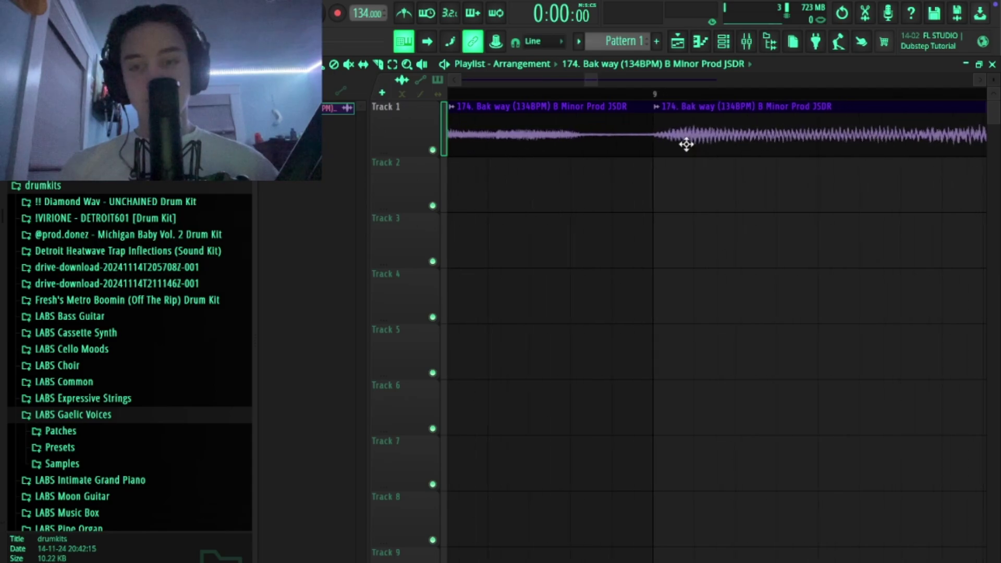
{"action": "scroll", "coordinate": [565, 105], "scroll_direction": "down", "scroll_amount": 2}
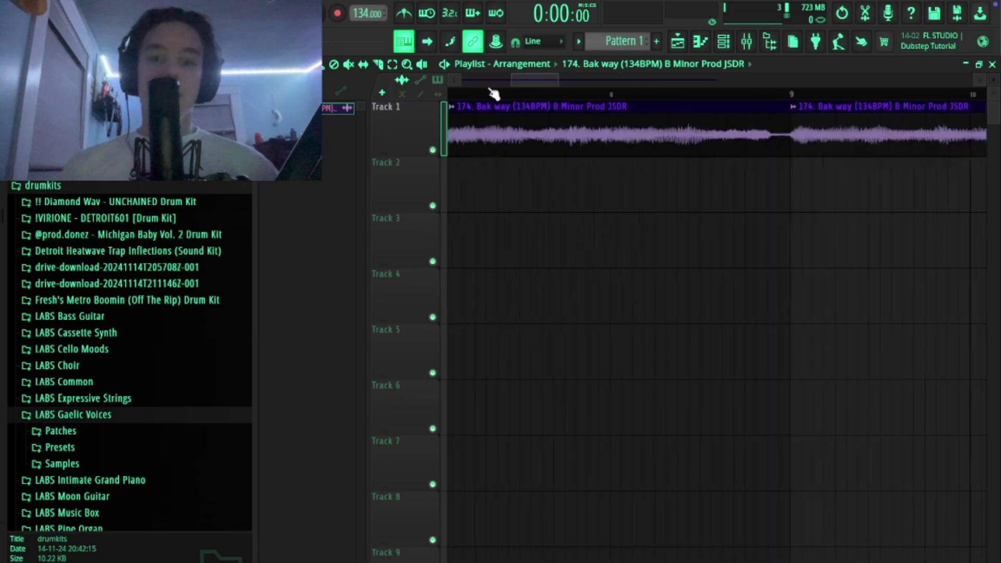
{"action": "scroll", "coordinate": [496, 166], "scroll_direction": "down", "scroll_amount": 4}
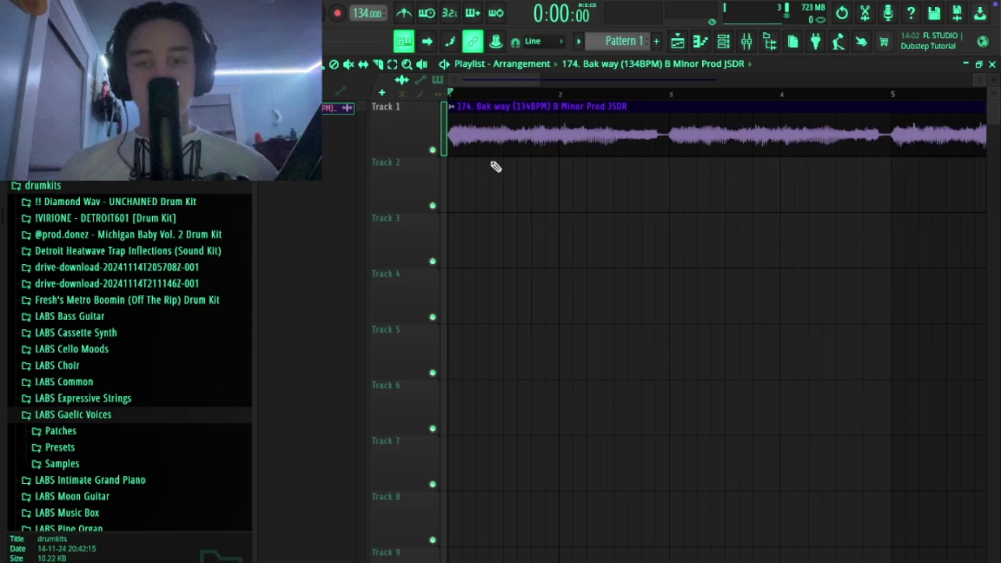
{"action": "scroll", "coordinate": [476, 134], "scroll_direction": "up", "scroll_amount": 2}
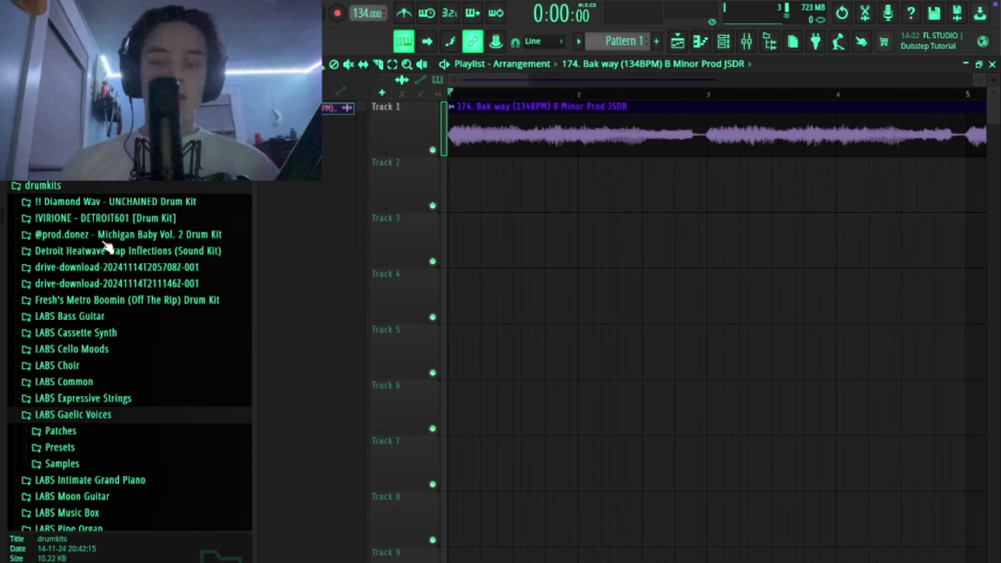
Open the channel rack and filter it to the Unsorted channels
{"action": "left_click", "coordinate": [724, 41]}
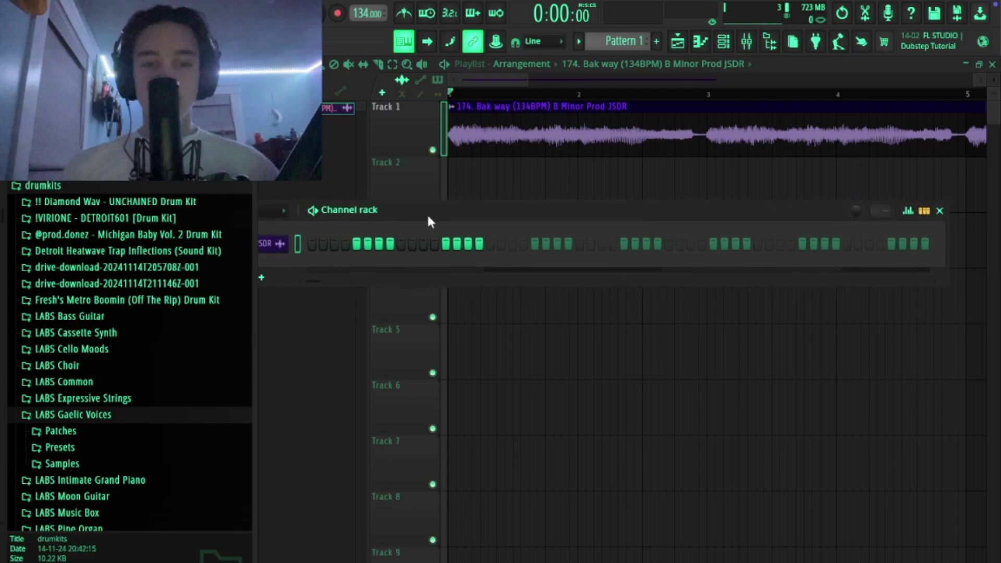
{"action": "left_click", "coordinate": [328, 210]}
{"action": "left_click", "coordinate": [327, 259]}
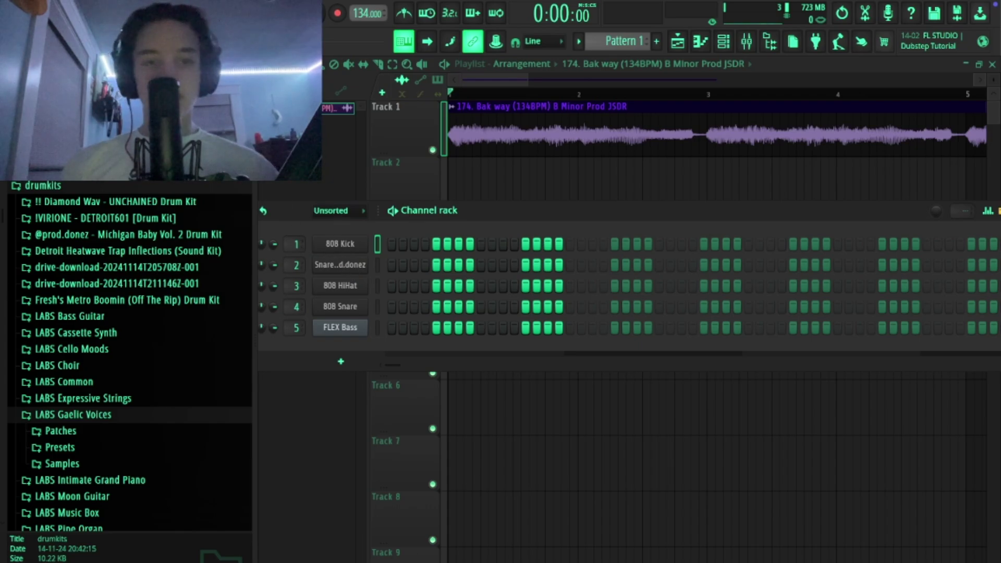
Replace channel 2's snare with the big wjite clap & snare (25) sample and return to the drumkits folder listing
{"action": "left_click", "coordinate": [193, 241]}
{"action": "scroll", "coordinate": [65, 331], "scroll_direction": "down", "scroll_amount": 5}
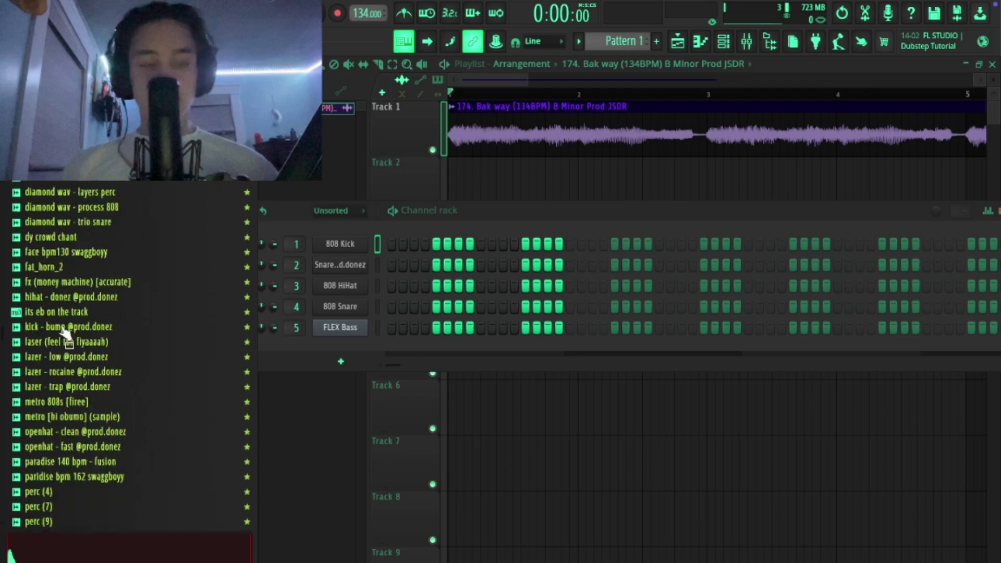
{"action": "scroll", "coordinate": [65, 330], "scroll_direction": "down", "scroll_amount": 5}
{"action": "scroll", "coordinate": [78, 344], "scroll_direction": "up", "scroll_amount": 10}
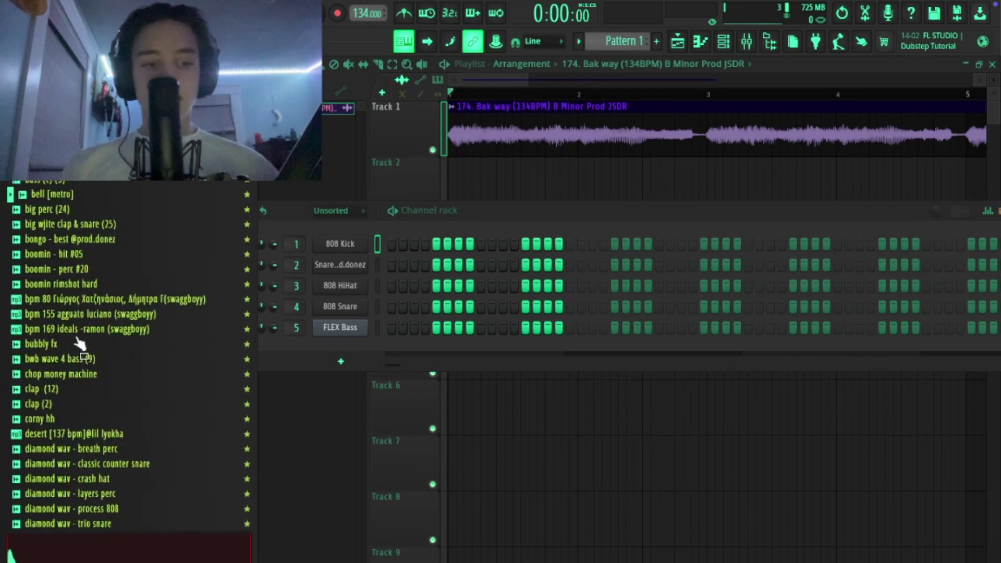
{"action": "left_click", "coordinate": [64, 225]}
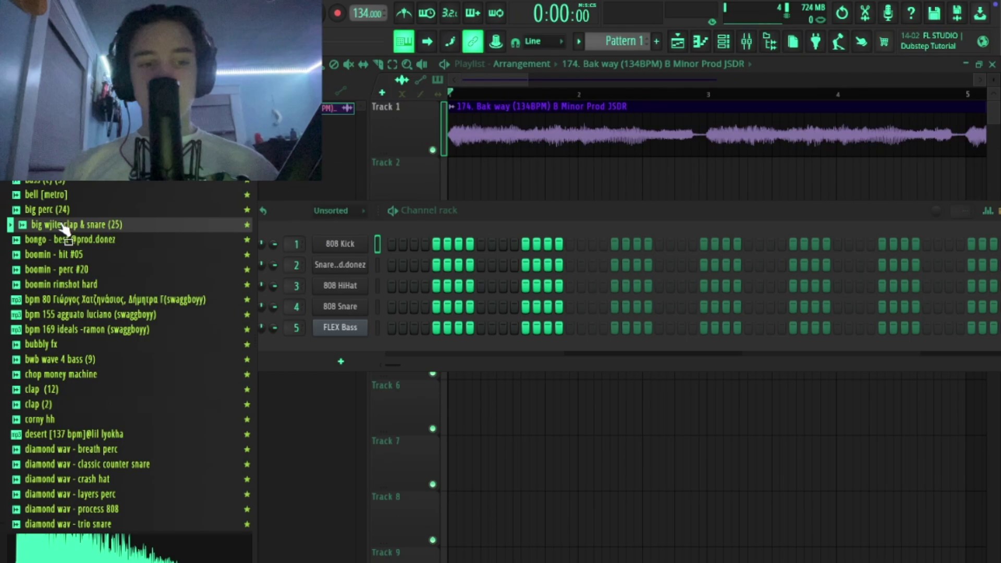
{"action": "left_click_drag", "start_coordinate": [64, 228], "coordinate": [310, 277]}
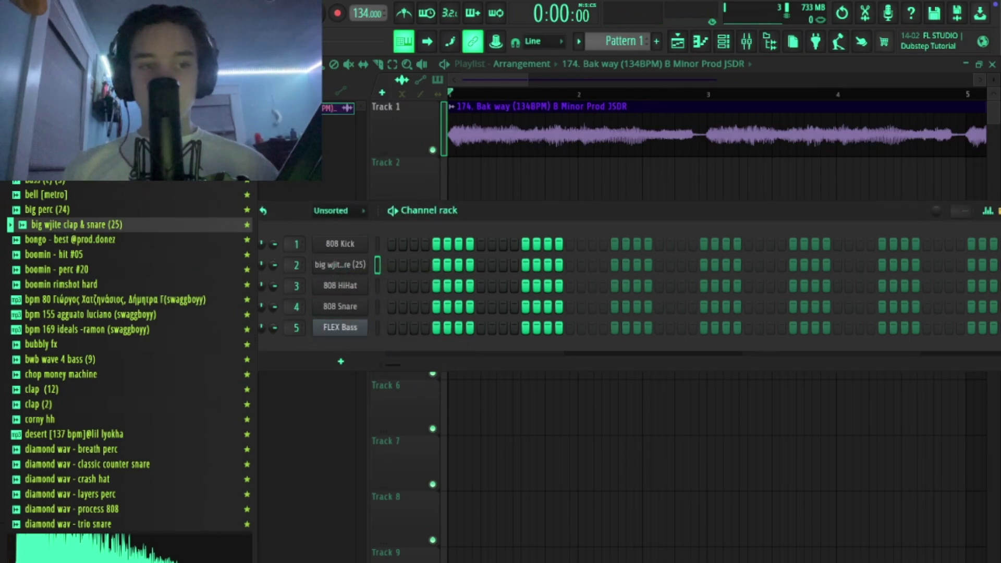
{"action": "left_click", "coordinate": [32, 82]}
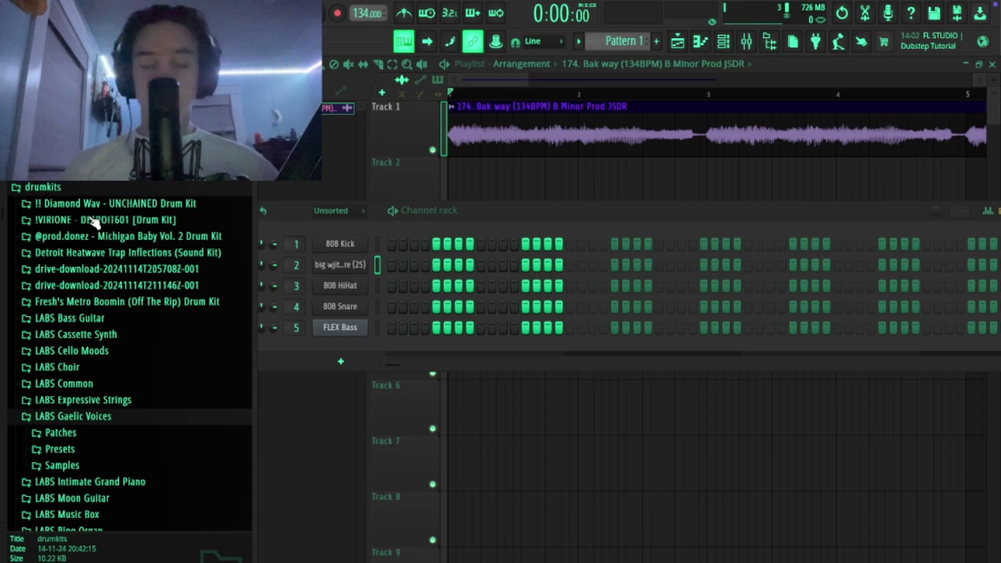
Place a Pattern 1 clip at the start of track 2 in the playlist
{"action": "left_click", "coordinate": [306, 352]}
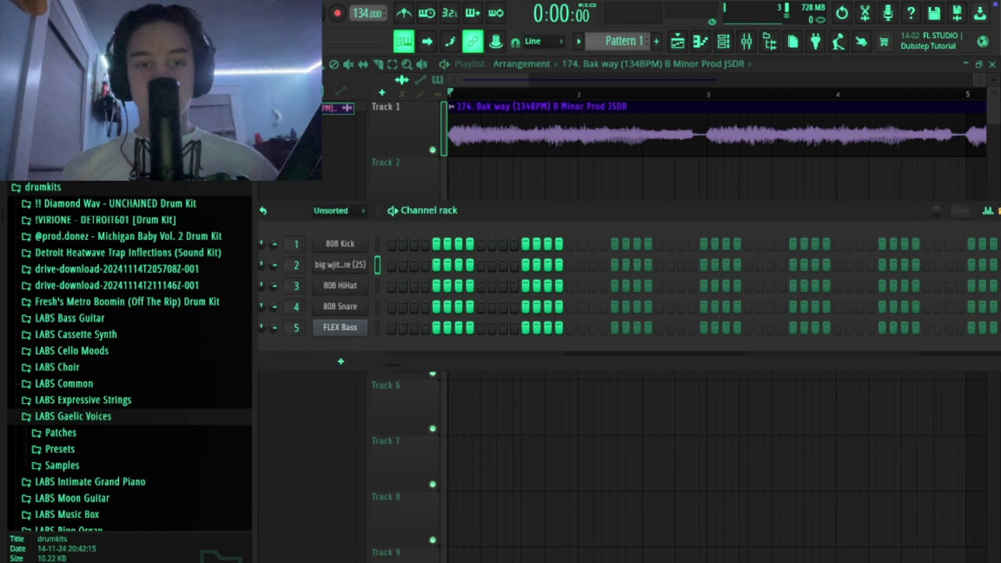
{"action": "left_click", "coordinate": [313, 90]}
{"action": "left_click", "coordinate": [285, 91]}
{"action": "left_click_drag", "start_coordinate": [310, 108], "coordinate": [443, 184]}
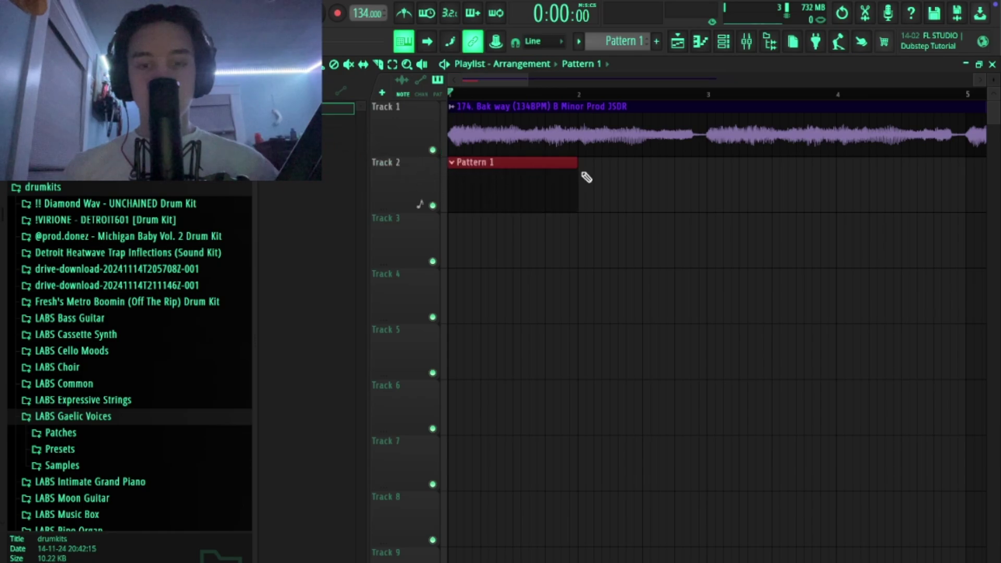
Resize the Pattern 1 clip on track 2 to four bars so it ends at bar 5
{"action": "left_click_drag", "start_coordinate": [583, 172], "coordinate": [699, 170]}
{"action": "scroll", "coordinate": [678, 172], "scroll_direction": "down", "scroll_amount": 10}
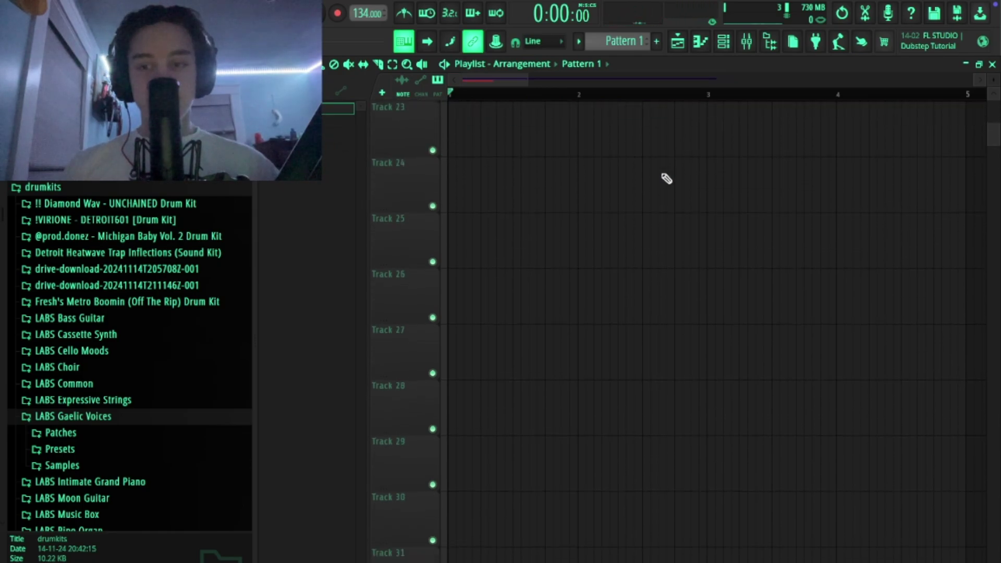
{"action": "scroll", "coordinate": [625, 184], "scroll_direction": "up", "scroll_amount": 10}
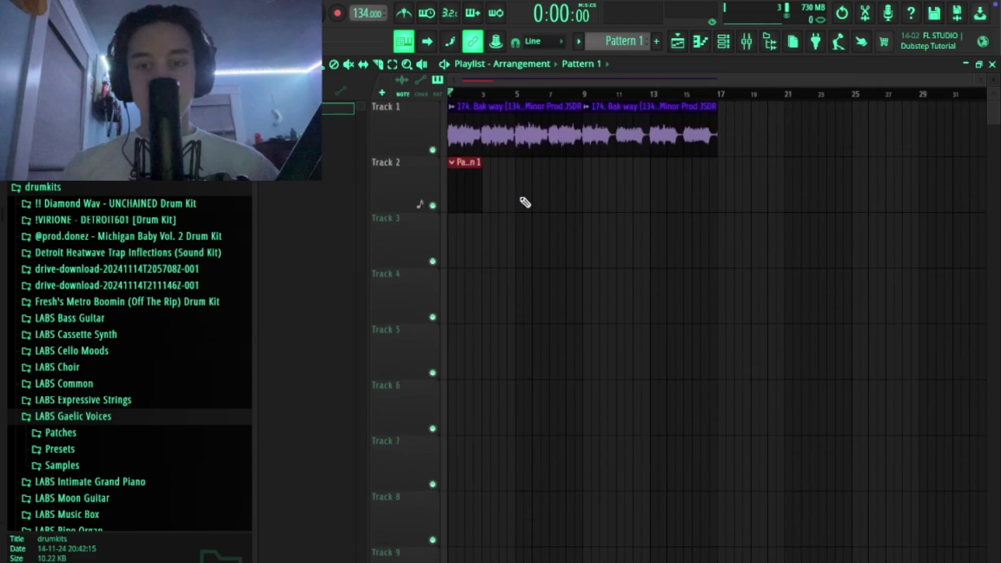
{"action": "left_click_drag", "start_coordinate": [477, 165], "coordinate": [524, 166]}
{"action": "left_click", "coordinate": [517, 96]}
{"action": "left_click", "coordinate": [457, 95]}
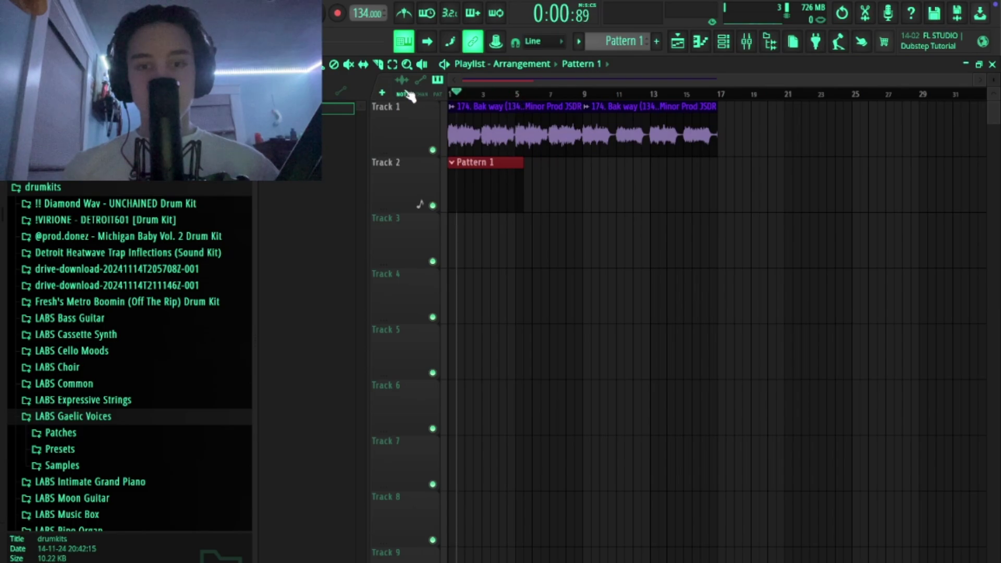
{"action": "left_click_drag", "start_coordinate": [523, 166], "coordinate": [511, 164]}
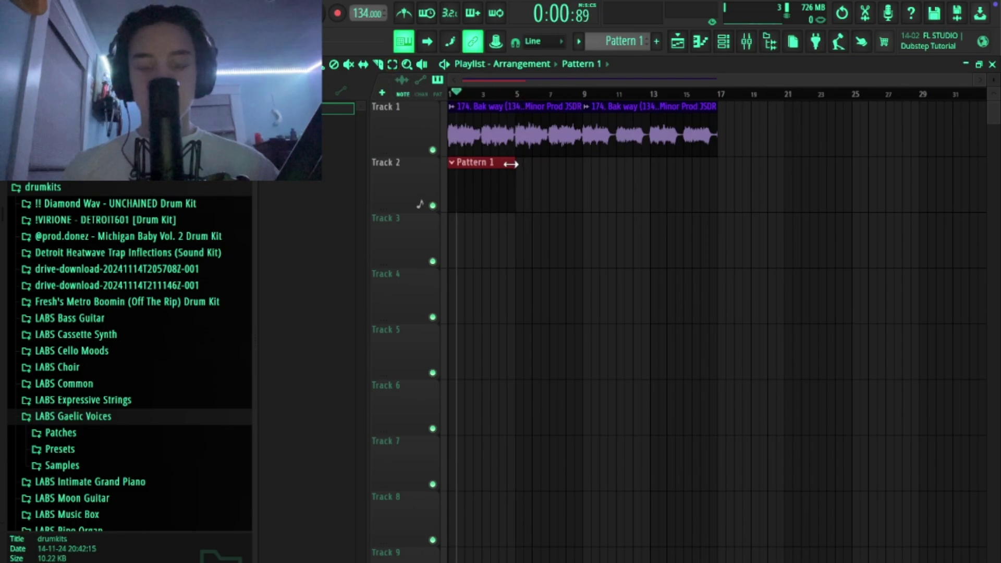
Duplicate the Pattern 1 clip along track 2 until four copies match the melody's end at bar 17
{"action": "key", "text": "ctrl+b"}
{"action": "key", "text": "ctrl+b"}
{"action": "key", "text": "ctrl+b"}
{"action": "key", "text": "ctrl+b"}
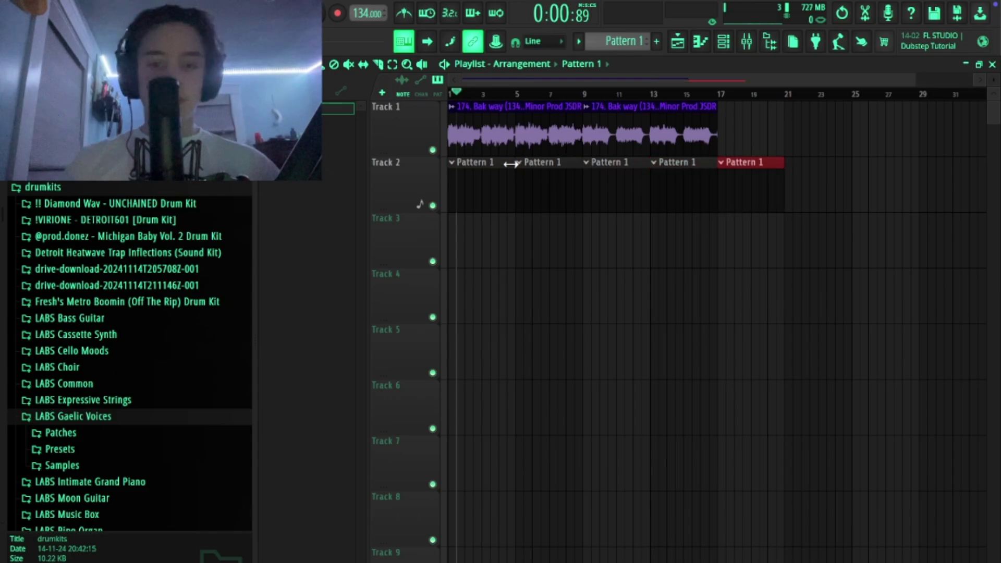
{"action": "key", "text": "ctrl+z"}
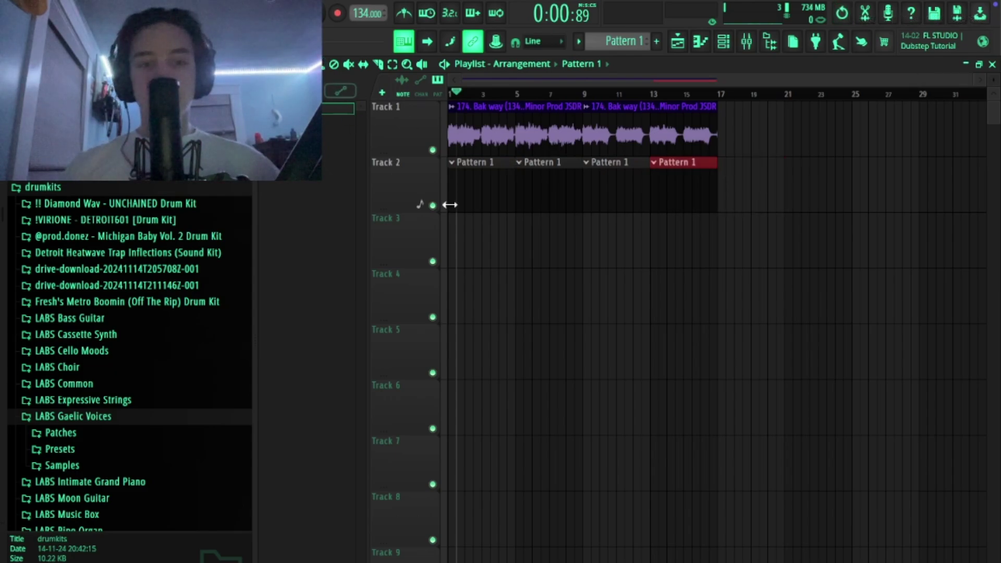
{"action": "scroll", "coordinate": [459, 201], "scroll_direction": "up", "scroll_amount": 3}
{"action": "scroll", "coordinate": [624, 253], "scroll_direction": "down", "scroll_amount": 1}
{"action": "scroll", "coordinate": [622, 253], "scroll_direction": "down", "scroll_amount": 5}
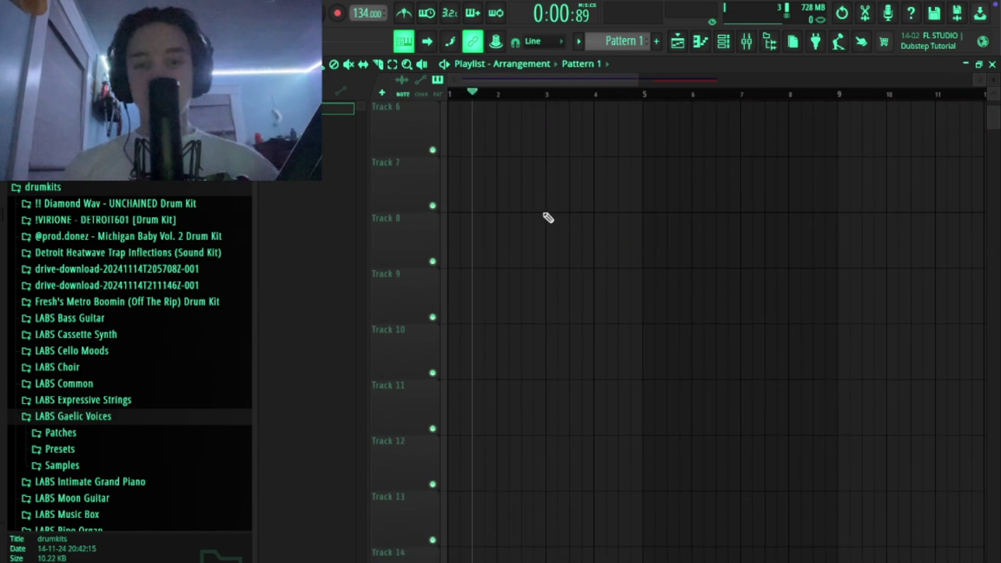
{"action": "scroll", "coordinate": [507, 213], "scroll_direction": "down", "scroll_amount": 4}
{"action": "scroll", "coordinate": [532, 133], "scroll_direction": "up", "scroll_amount": 5}
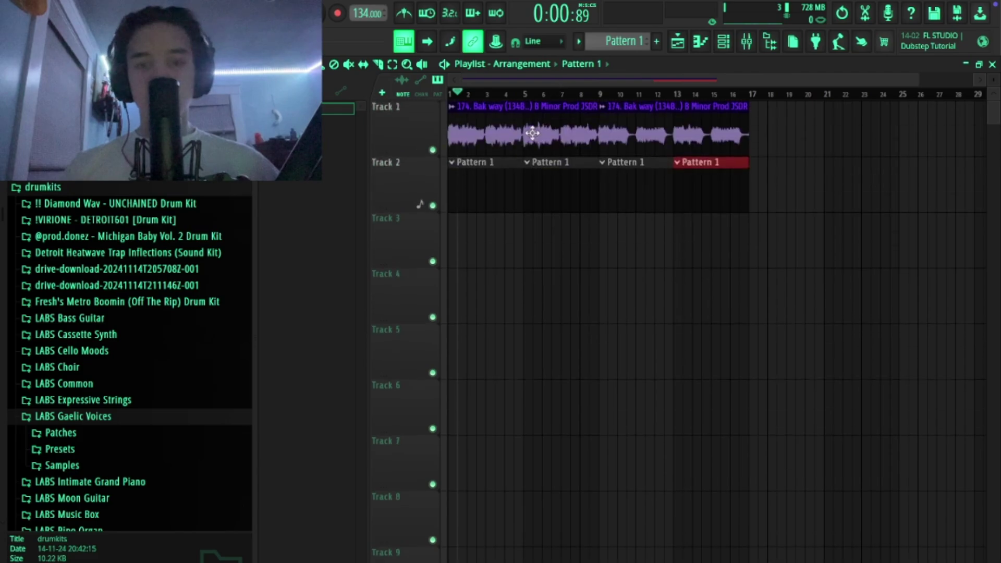
{"action": "left_click", "coordinate": [725, 42]}
{"action": "left_click", "coordinate": [794, 192]}
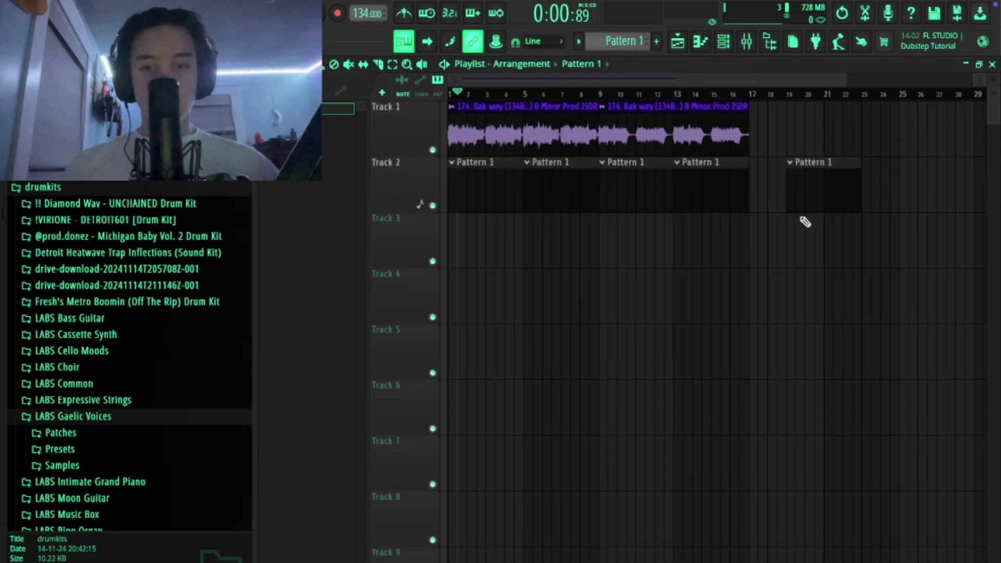
{"action": "right_click", "coordinate": [806, 206]}
Program clap hits on steps 9, 25 and 41 of channel 2 in the channel rack while the song plays
{"action": "left_click", "coordinate": [723, 42]}
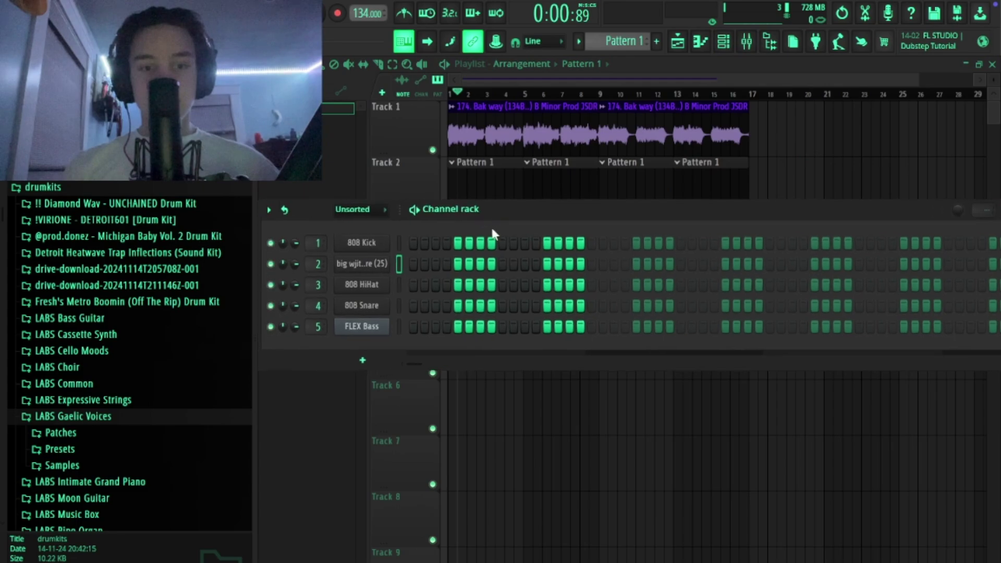
{"action": "key", "text": "space"}
{"action": "key", "text": "space"}
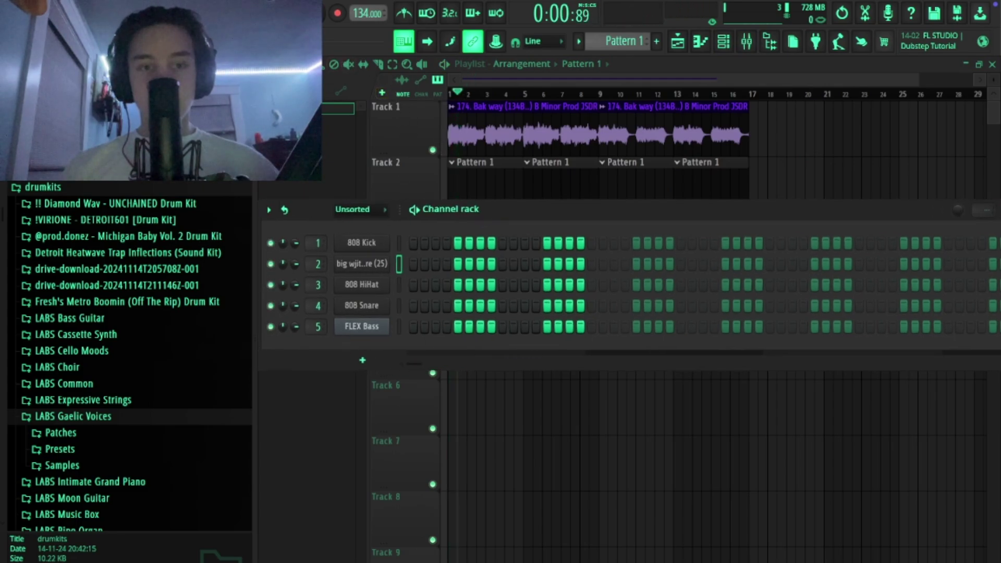
{"action": "left_click", "coordinate": [315, 13]}
{"action": "key", "text": "space"}
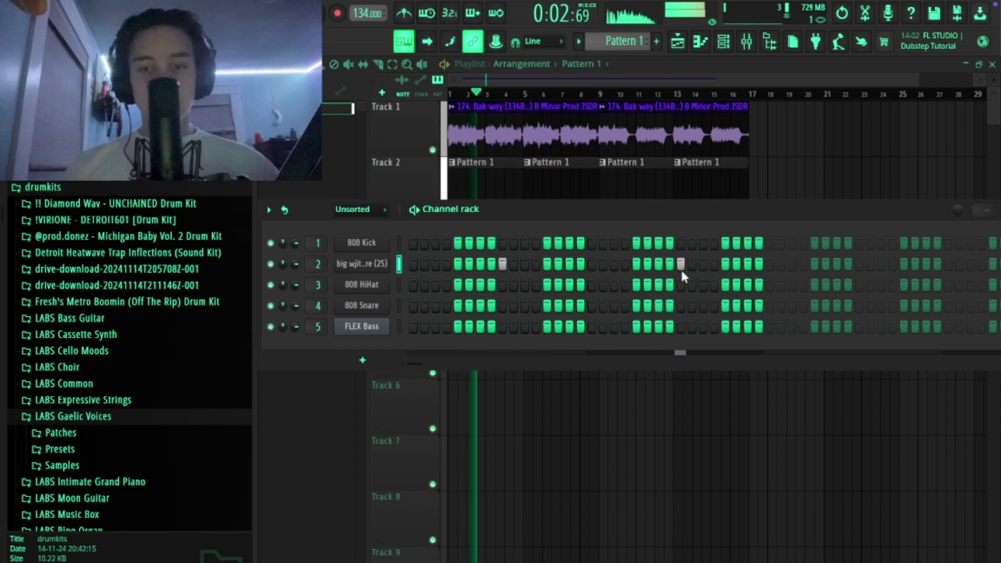
{"action": "left_click", "coordinate": [860, 267]}
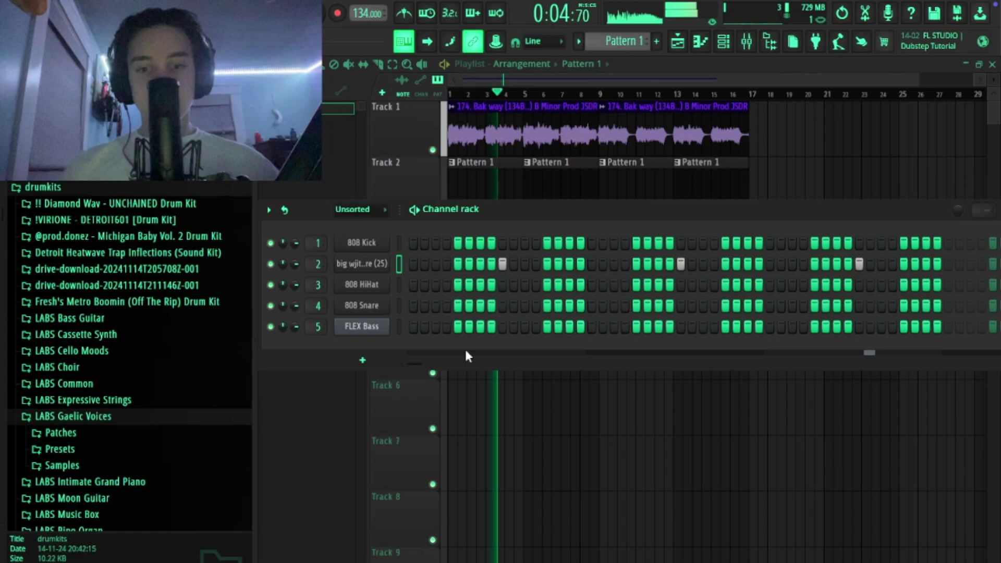
{"action": "mouse_move", "coordinate": [417, 364]}
{"action": "left_mouse_down"}
{"action": "mouse_move", "coordinate": [445, 364]}
{"action": "mouse_move", "coordinate": [411, 364]}
{"action": "left_mouse_up"}
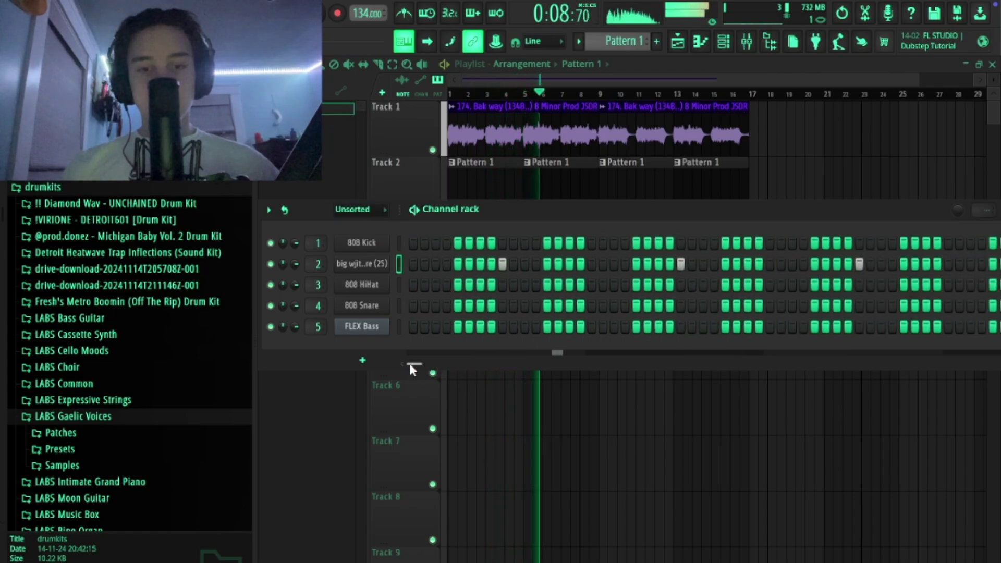
Replace the 808 Kick on channel 1 with the 808 - Boost sample from the Michigan Baby Vol. 2 Drum Kit, then collapse the 808s folder
{"action": "left_click", "coordinate": [57, 236]}
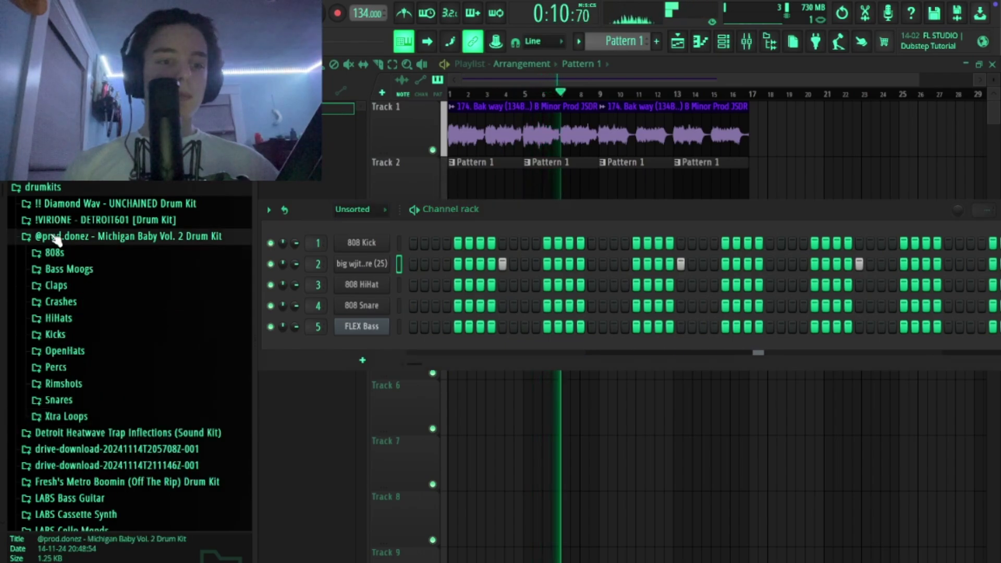
{"action": "left_click", "coordinate": [54, 252]}
{"action": "key", "text": "space"}
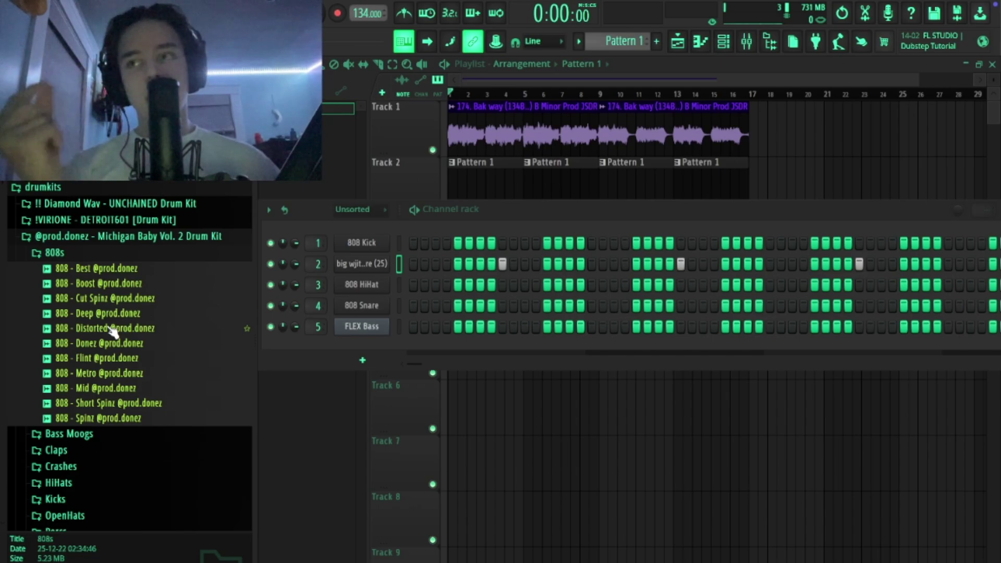
{"action": "left_click", "coordinate": [104, 287]}
{"action": "left_click_drag", "start_coordinate": [104, 288], "coordinate": [375, 247]}
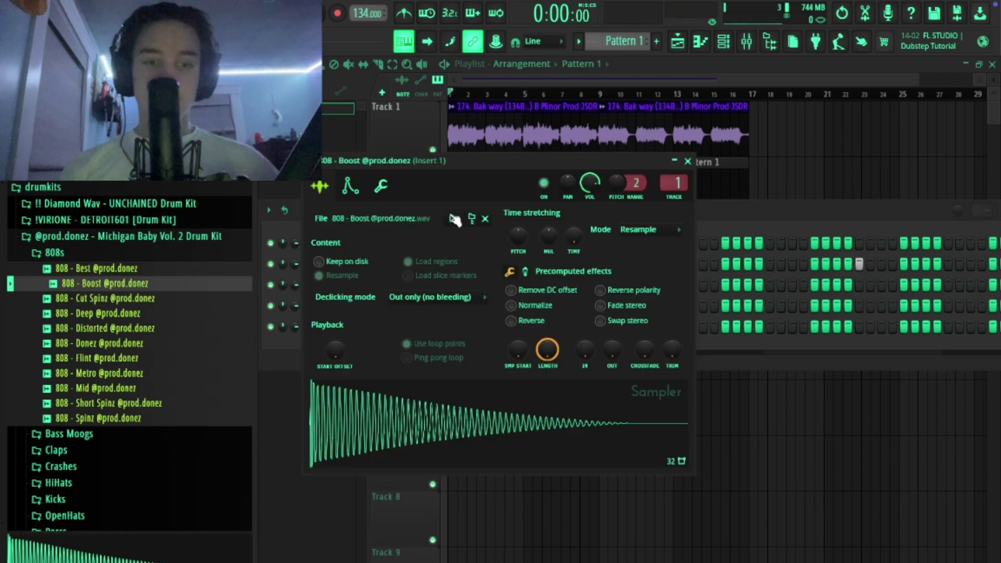
{"action": "left_click", "coordinate": [57, 253]}
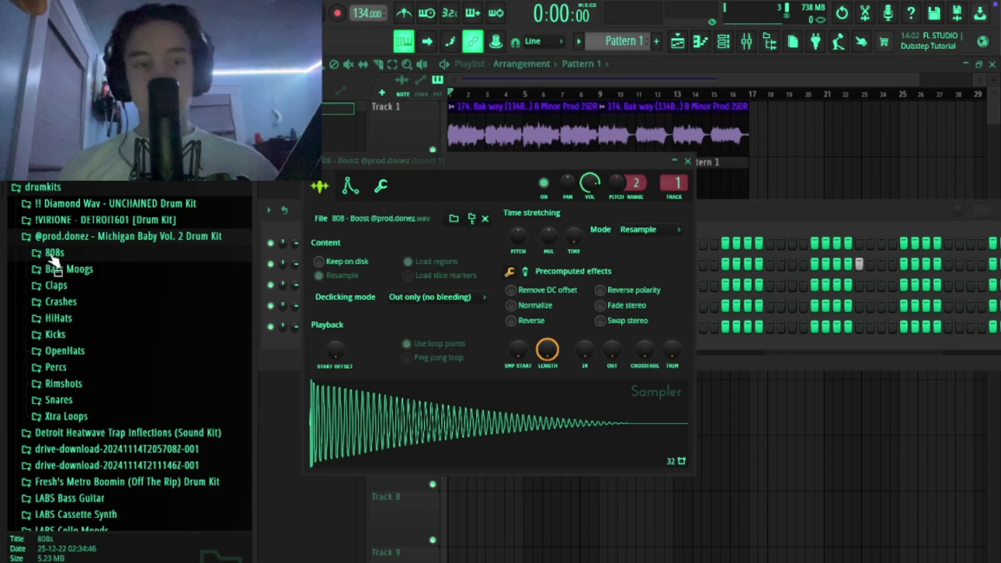
Try a longer fade-out on the 808 - Boost sample in its sampler, and restore the original tail
{"action": "left_click", "coordinate": [688, 161]}
{"action": "left_click", "coordinate": [111, 238]}
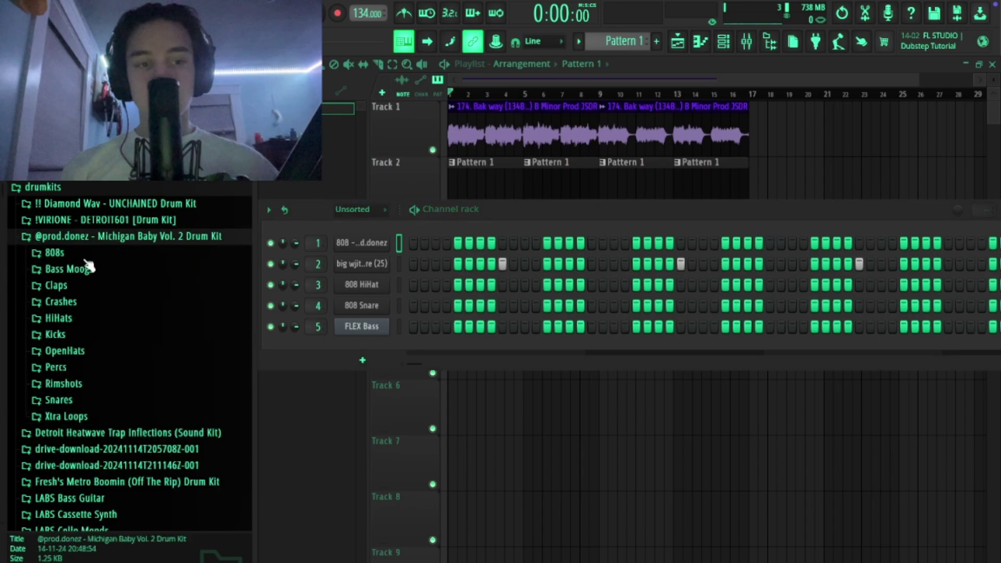
{"action": "left_click", "coordinate": [368, 243]}
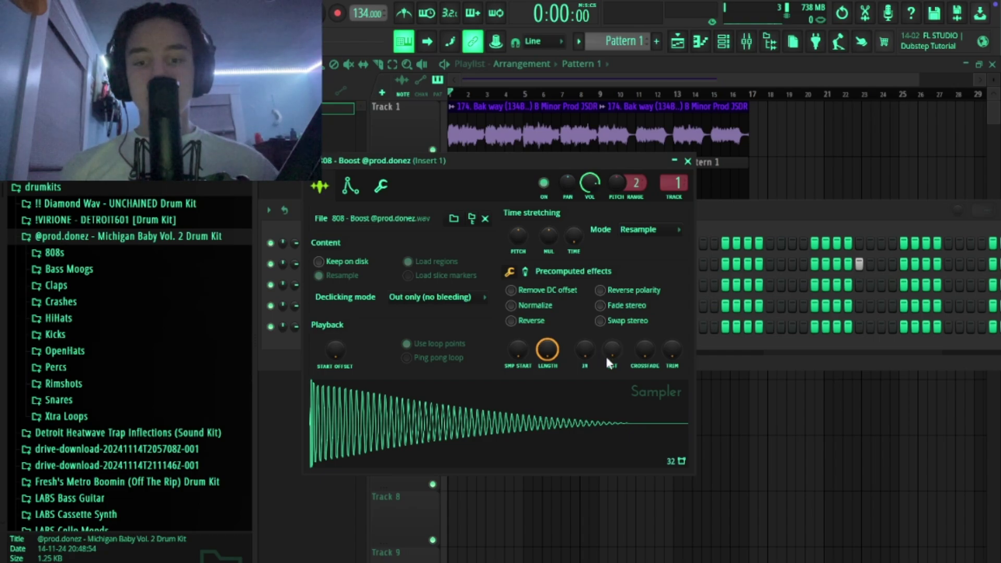
{"action": "left_click_drag", "start_coordinate": [612, 352], "coordinate": [618, 292]}
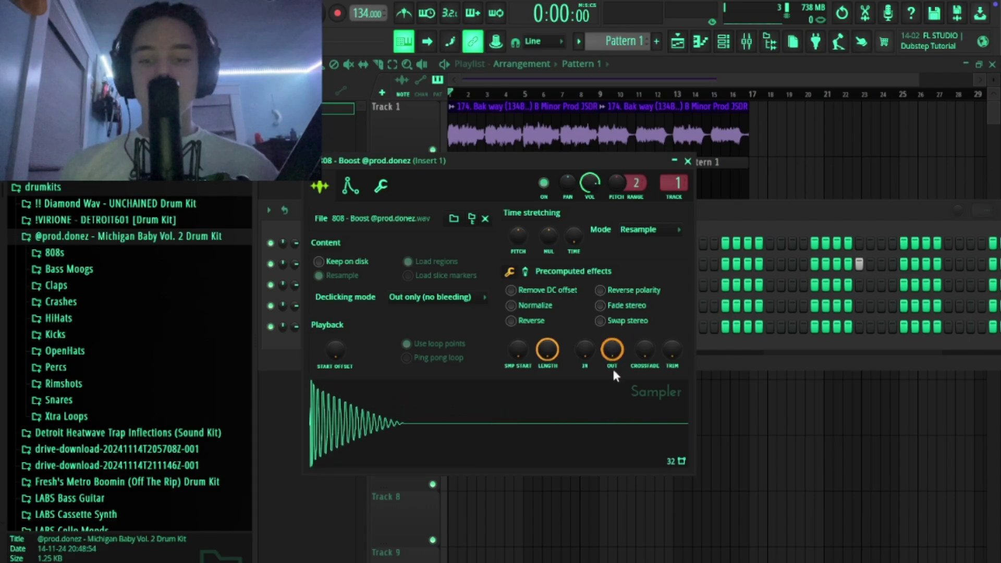
{"action": "left_click_drag", "start_coordinate": [613, 352], "coordinate": [624, 374]}
Audition the 808 sample and increase its boost in the sampler's precomputed effects
{"action": "left_click", "coordinate": [552, 435]}
{"action": "left_click", "coordinate": [561, 422]}
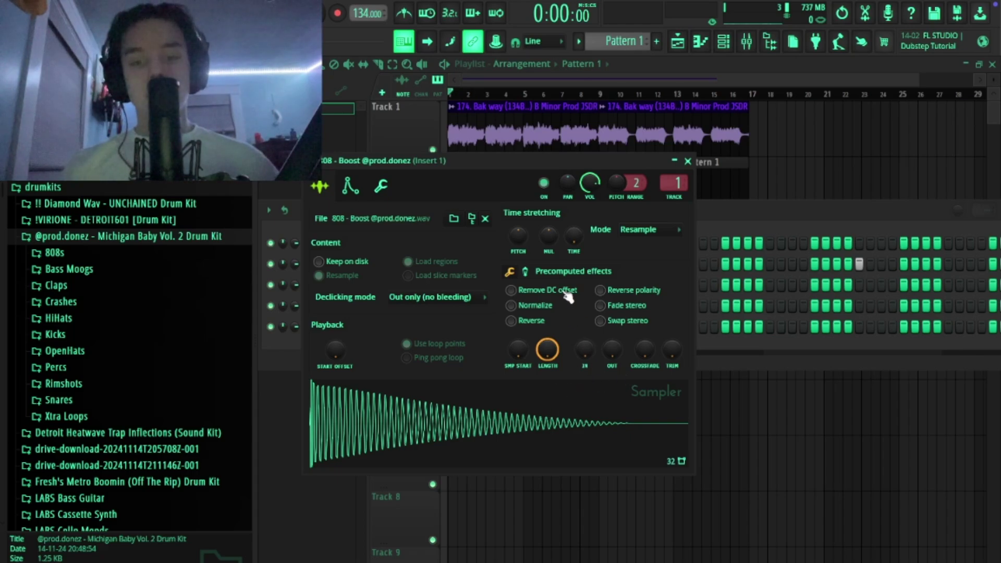
{"action": "left_click", "coordinate": [525, 272]}
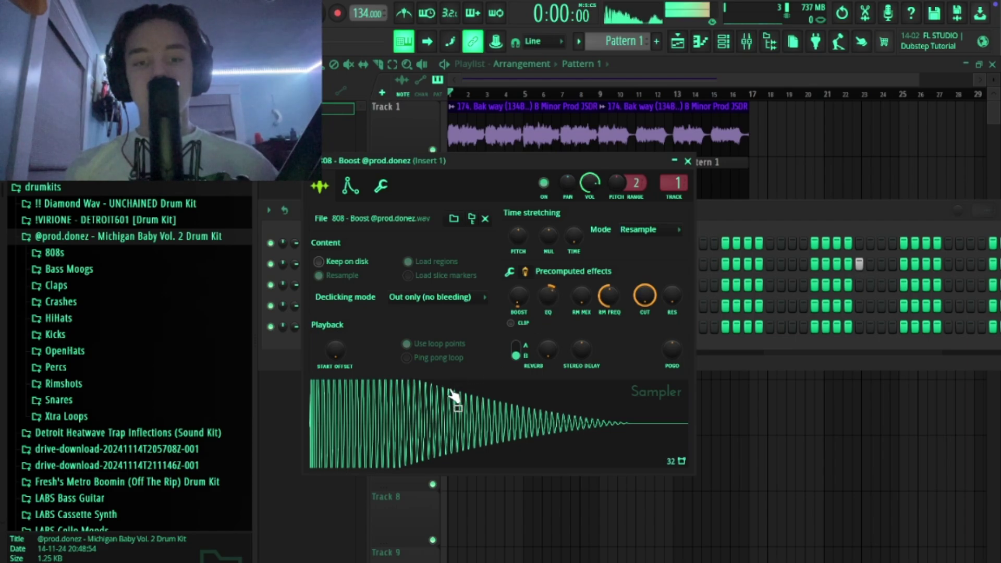
Shape the 808's volume envelope with minimum attack, decay, sustain and release and a full hold, and audition it at C5
{"action": "left_click", "coordinate": [352, 187]}
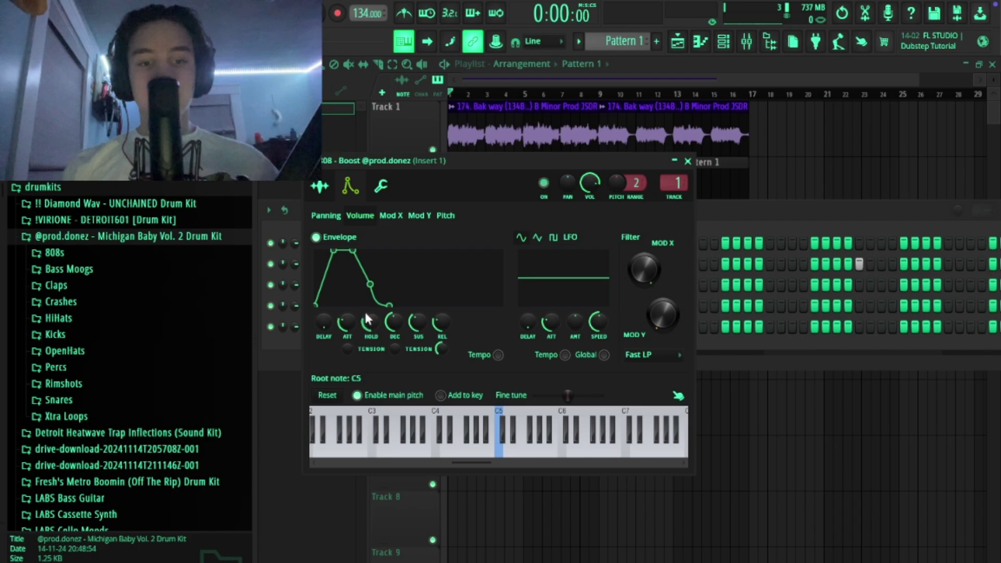
{"action": "left_click_drag", "start_coordinate": [348, 317], "coordinate": [395, 347]}
{"action": "left_click_drag", "start_coordinate": [423, 317], "coordinate": [424, 323]}
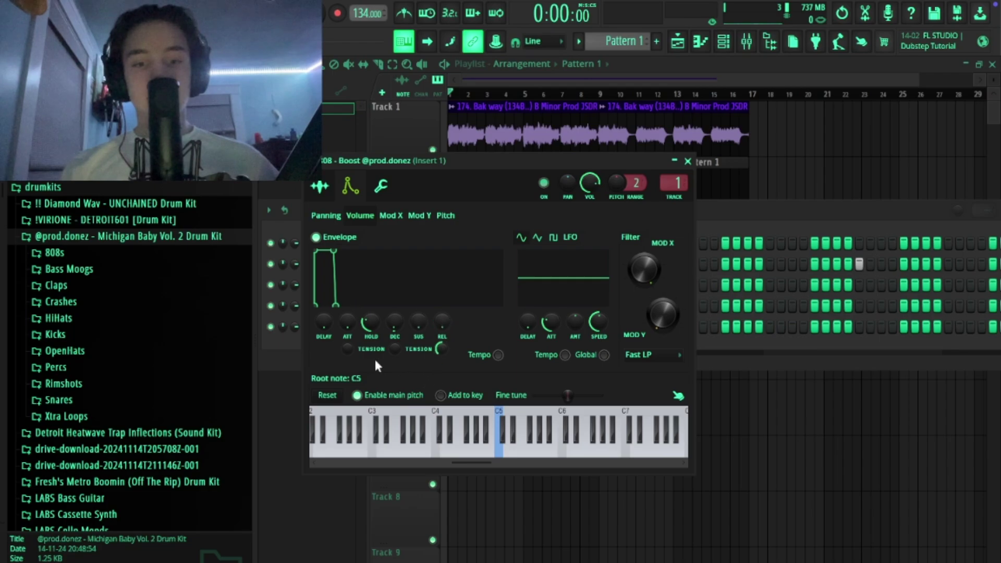
{"action": "left_click_drag", "start_coordinate": [333, 251], "coordinate": [383, 246]}
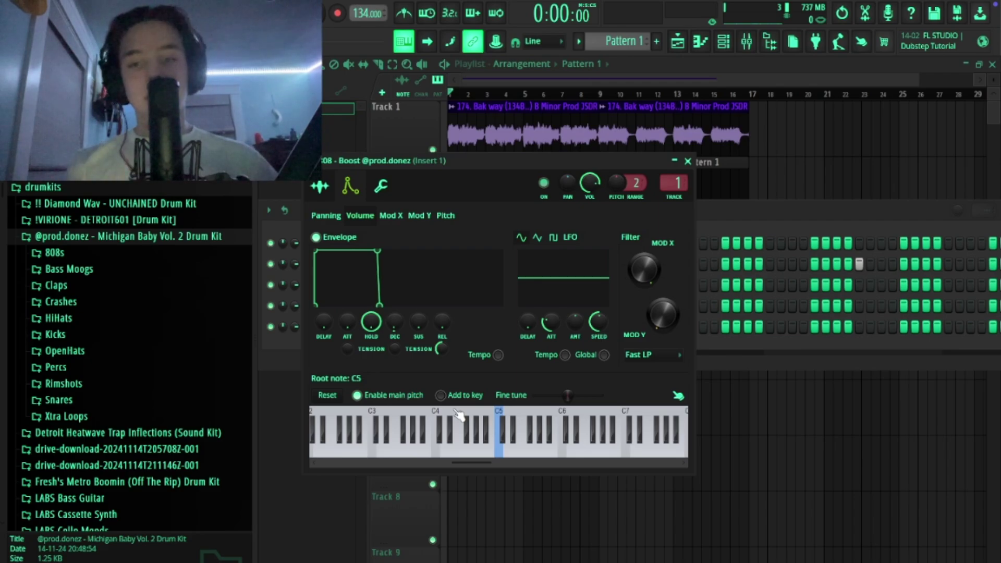
{"action": "left_click", "coordinate": [501, 451]}
{"action": "left_click", "coordinate": [501, 452]}
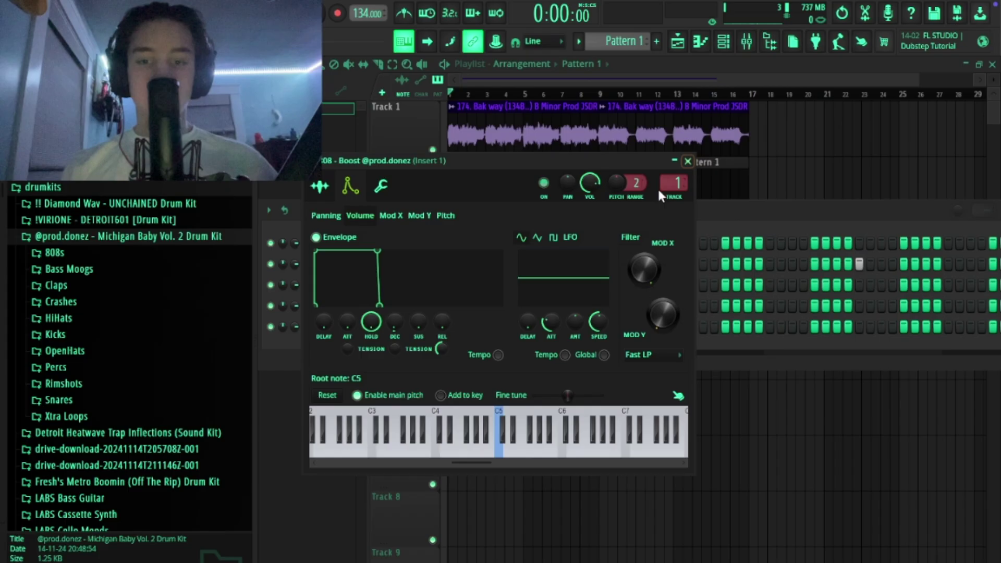
{"action": "left_click", "coordinate": [687, 162]}
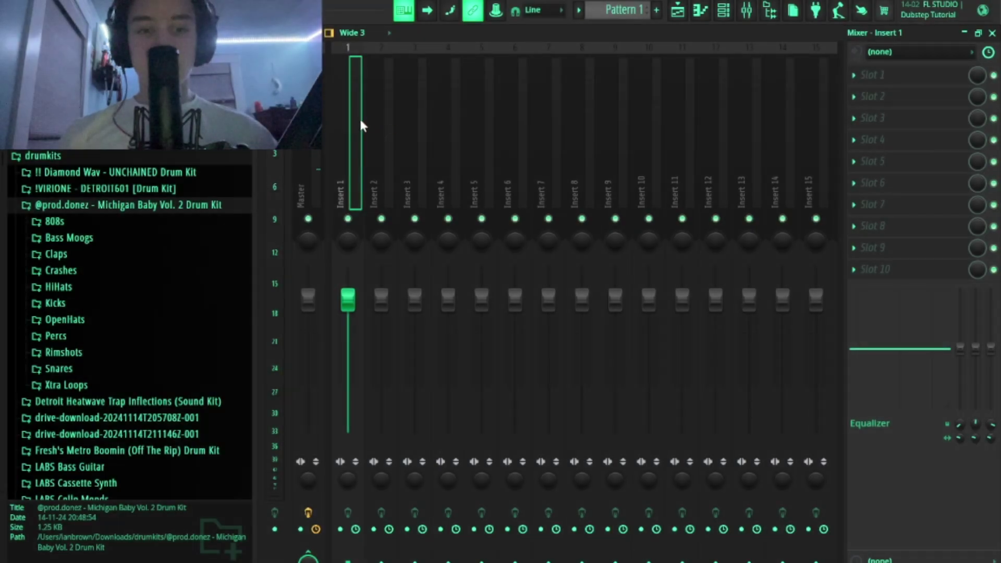
Add Fruity Soft Clipper to slot 10 of mixer Insert 1 and raise its threshold to the maximum
{"action": "key", "text": "Right"}
{"action": "left_click", "coordinate": [353, 128]}
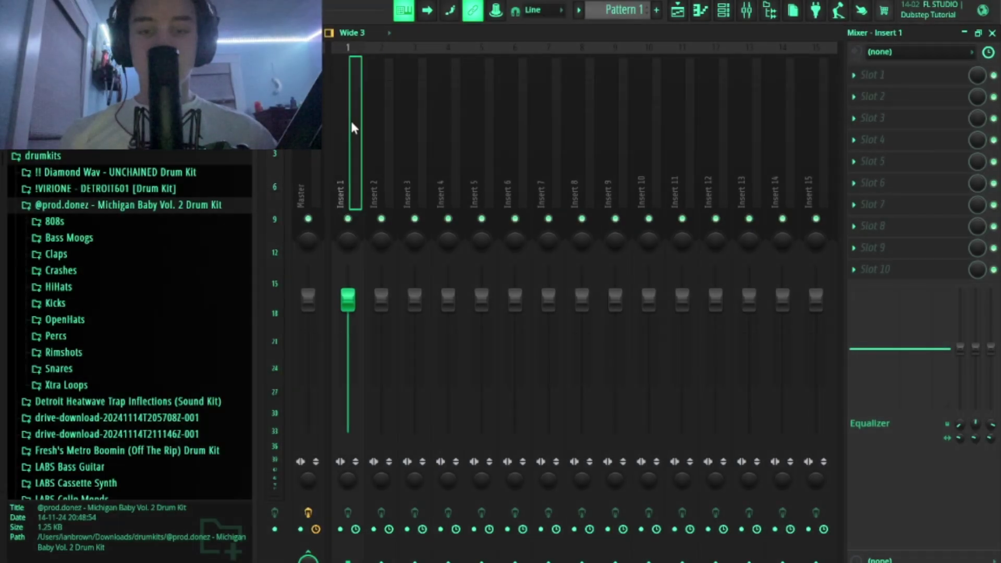
{"action": "left_click", "coordinate": [881, 269]}
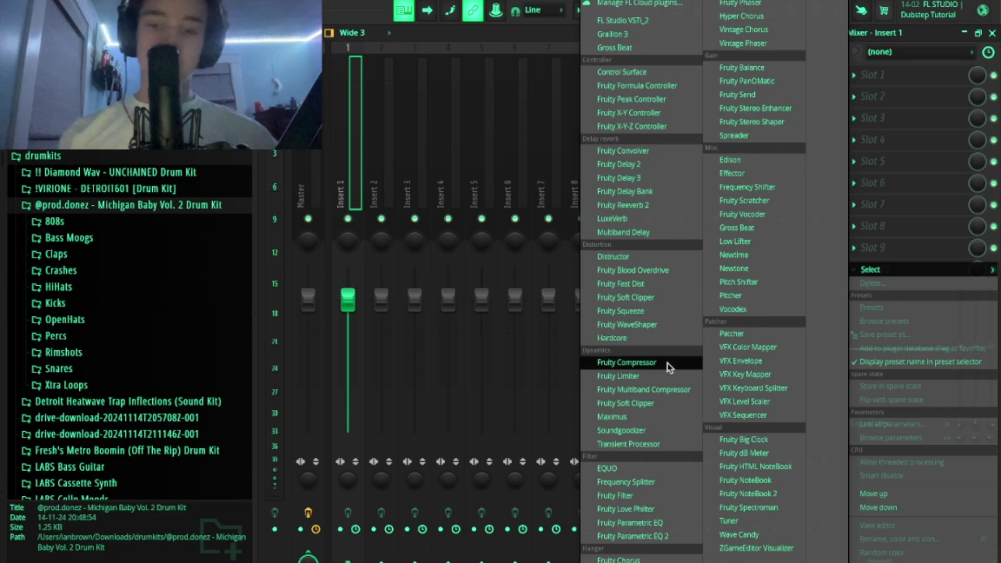
{"action": "left_click", "coordinate": [647, 404]}
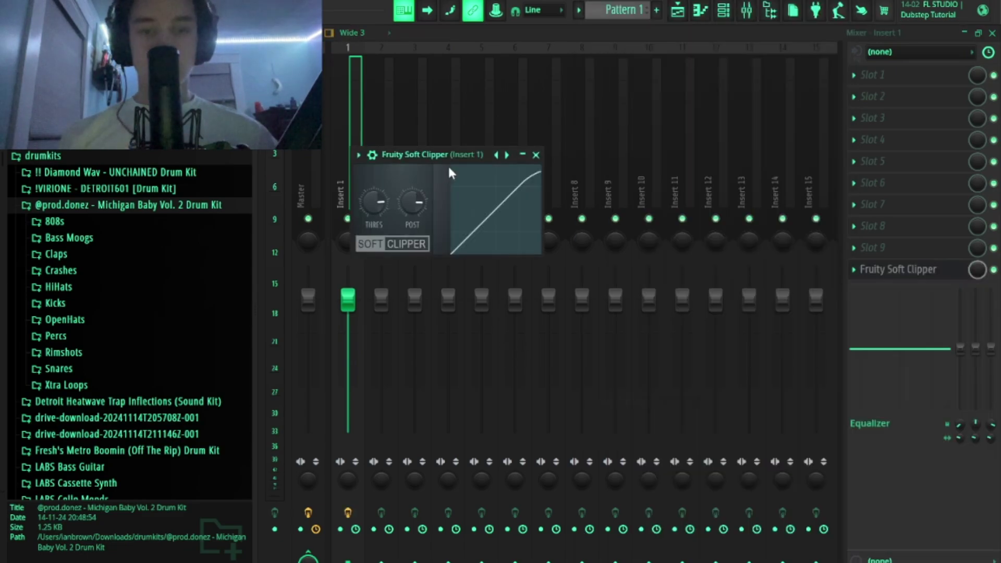
{"action": "left_click_drag", "start_coordinate": [459, 155], "coordinate": [480, 181]}
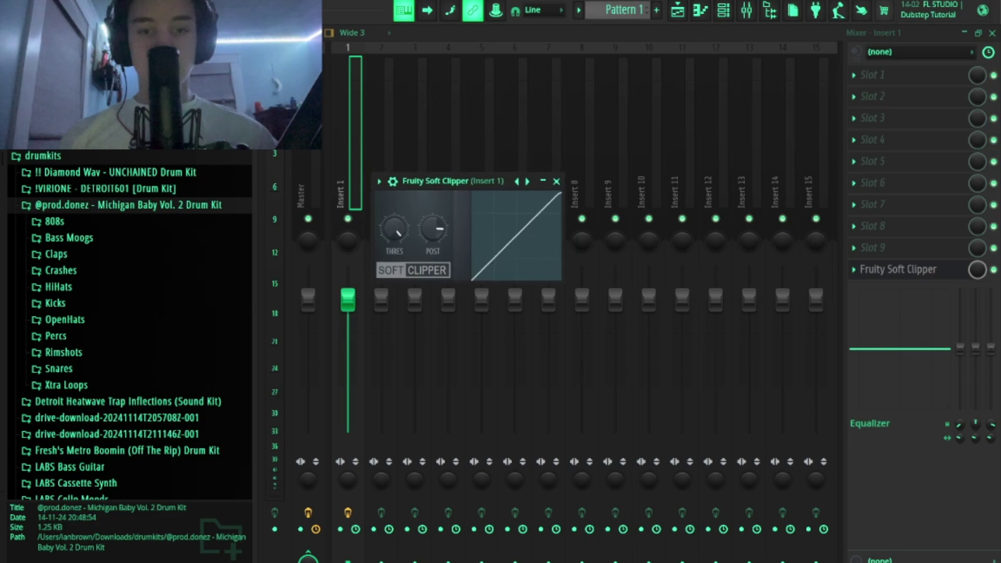
{"action": "left_click", "coordinate": [557, 182]}
Add Fruity Soft Clipper to slot 9 of the Master channel, ahead of Fruity Limiter
{"action": "left_click", "coordinate": [321, 166]}
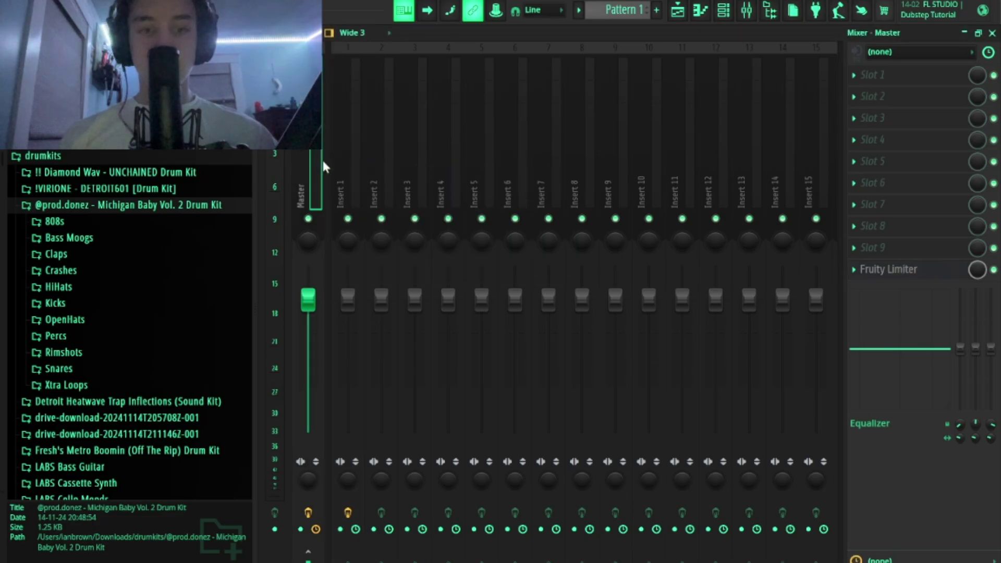
{"action": "left_click", "coordinate": [872, 249]}
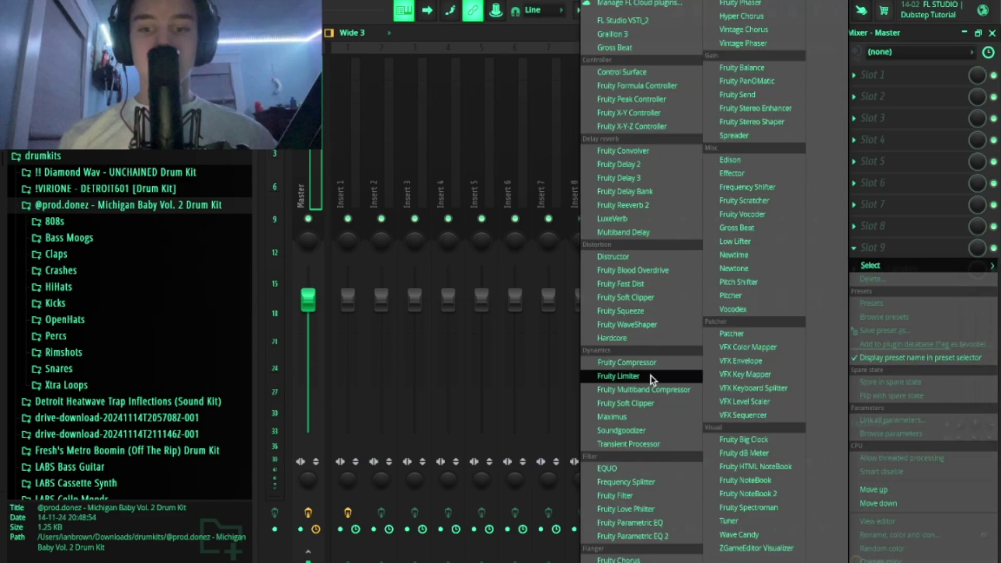
{"action": "left_click", "coordinate": [613, 403]}
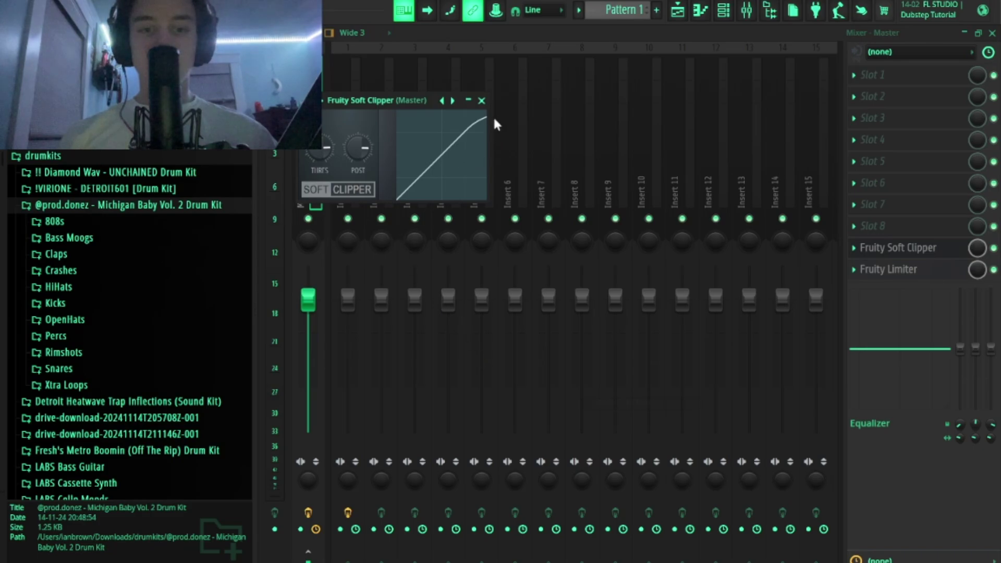
{"action": "left_click", "coordinate": [481, 101]}
Raise the Insert 1 fader to about 4.6 dB, checking the effect slots on Master and the neighbouring insert
{"action": "left_click", "coordinate": [351, 242]}
{"action": "left_click_drag", "start_coordinate": [348, 300], "coordinate": [348, 275]}
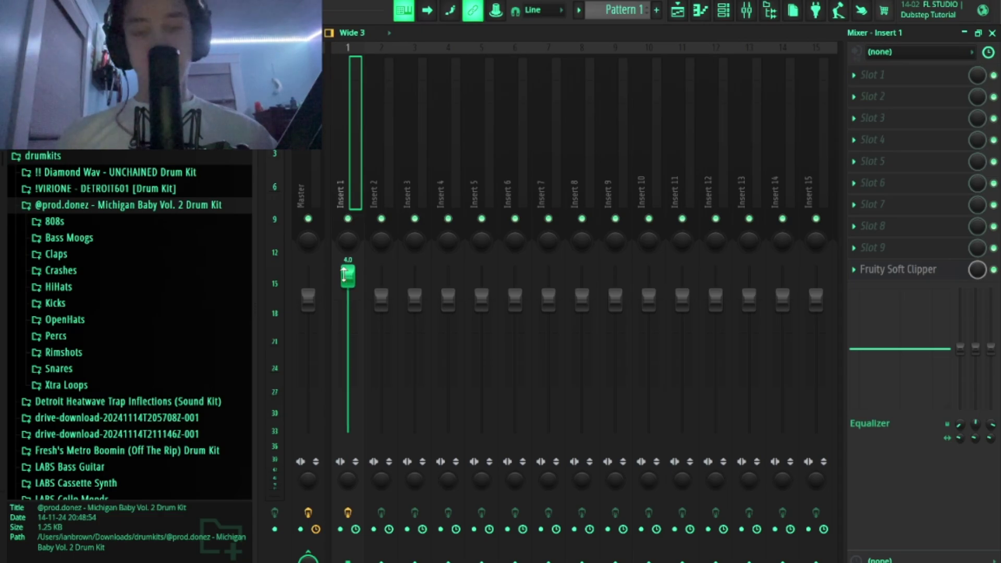
{"action": "left_click", "coordinate": [316, 193]}
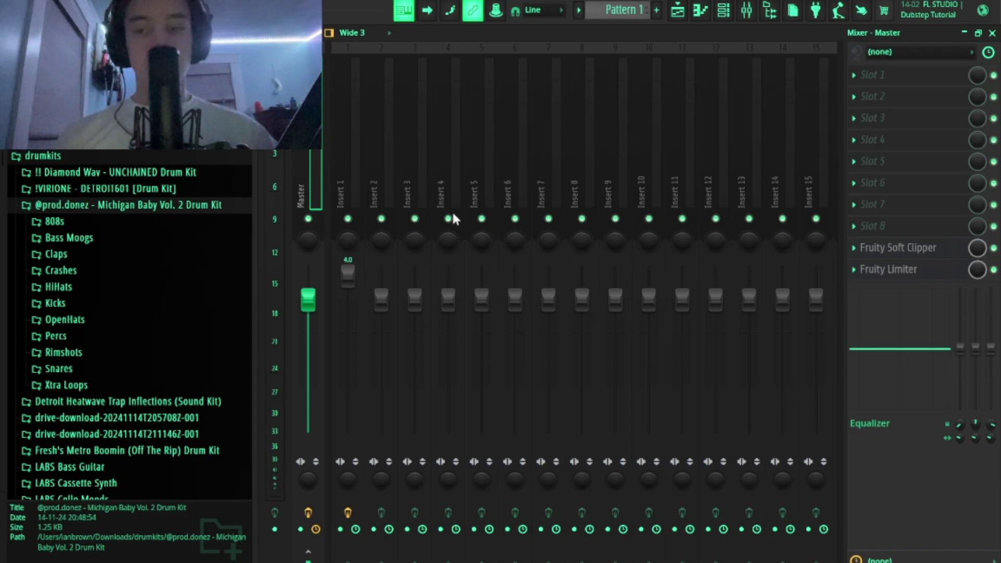
{"action": "left_click", "coordinate": [369, 169]}
{"action": "left_click", "coordinate": [374, 172]}
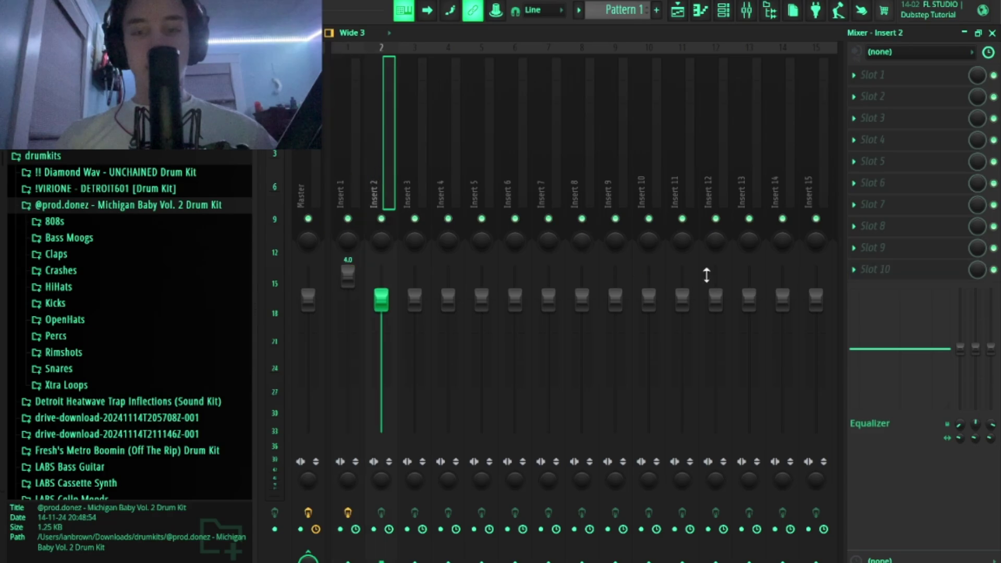
{"action": "left_click", "coordinate": [332, 172]}
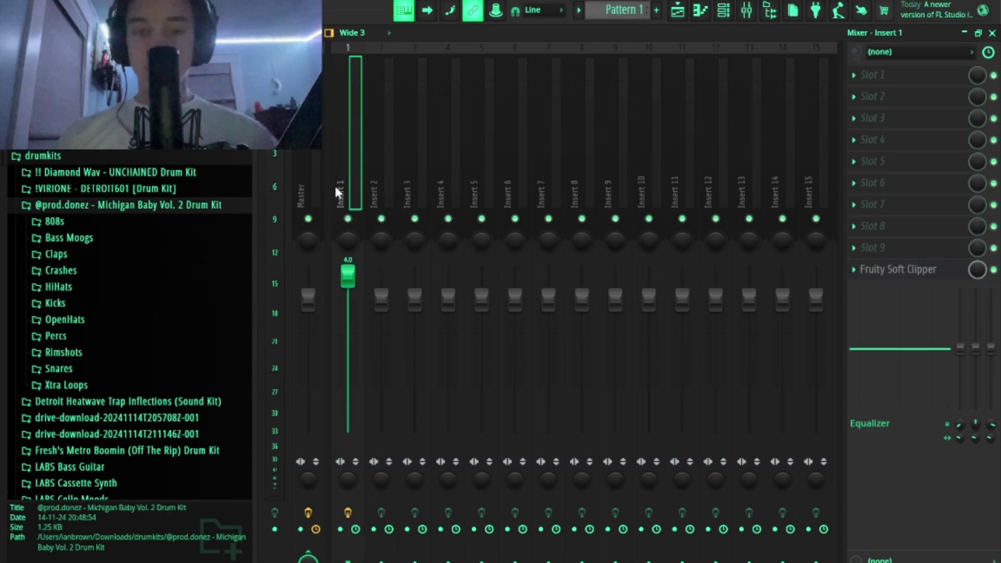
{"action": "left_click", "coordinate": [316, 192]}
{"action": "left_click_drag", "start_coordinate": [347, 277], "coordinate": [347, 272]}
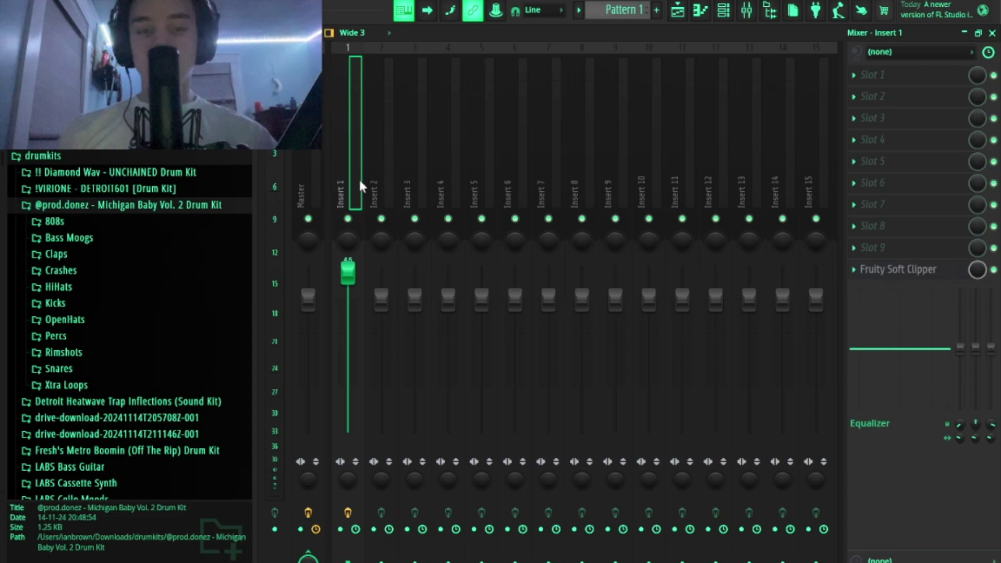
Raise the ceiling of Fruity Limiter on the Master channel and close the plugin
{"action": "left_click", "coordinate": [323, 180]}
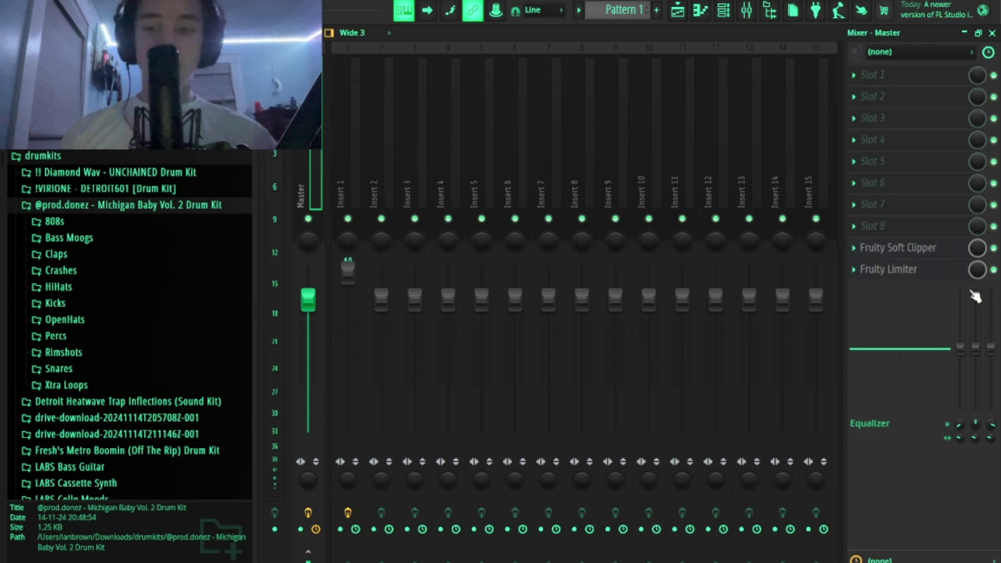
{"action": "left_click", "coordinate": [905, 276]}
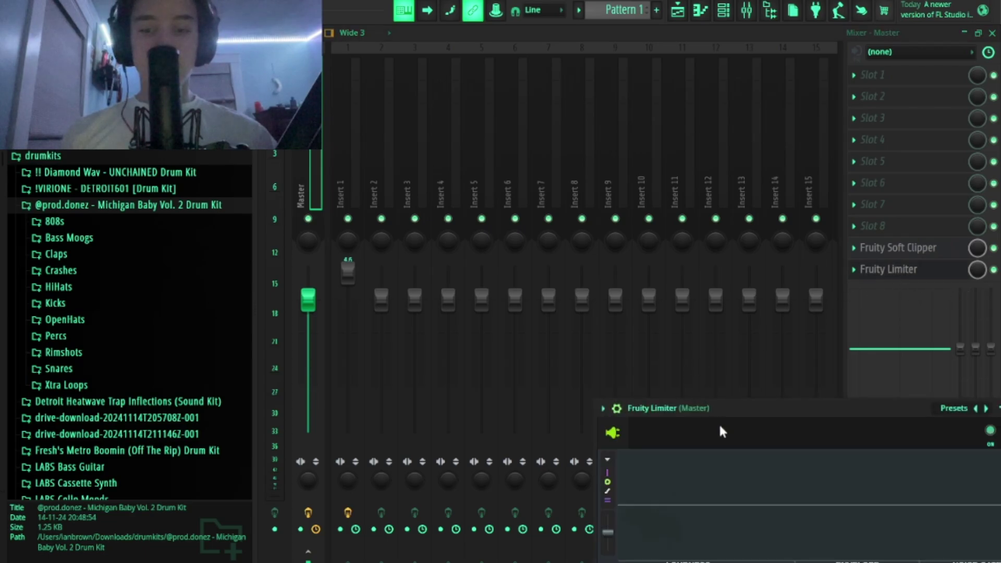
{"action": "left_click_drag", "start_coordinate": [751, 404], "coordinate": [557, 202]}
{"action": "left_click_drag", "start_coordinate": [503, 396], "coordinate": [477, 348]}
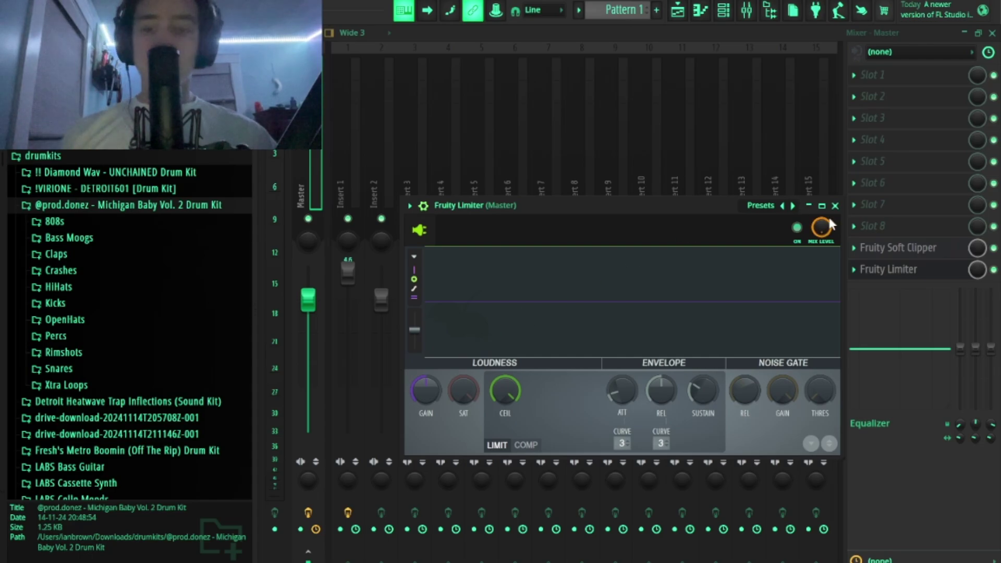
{"action": "left_click", "coordinate": [834, 205]}
Place a C#5 note at the start of Pattern 1 in the 808's piano roll and raise its velocity to the maximum
{"action": "left_click", "coordinate": [724, 11]}
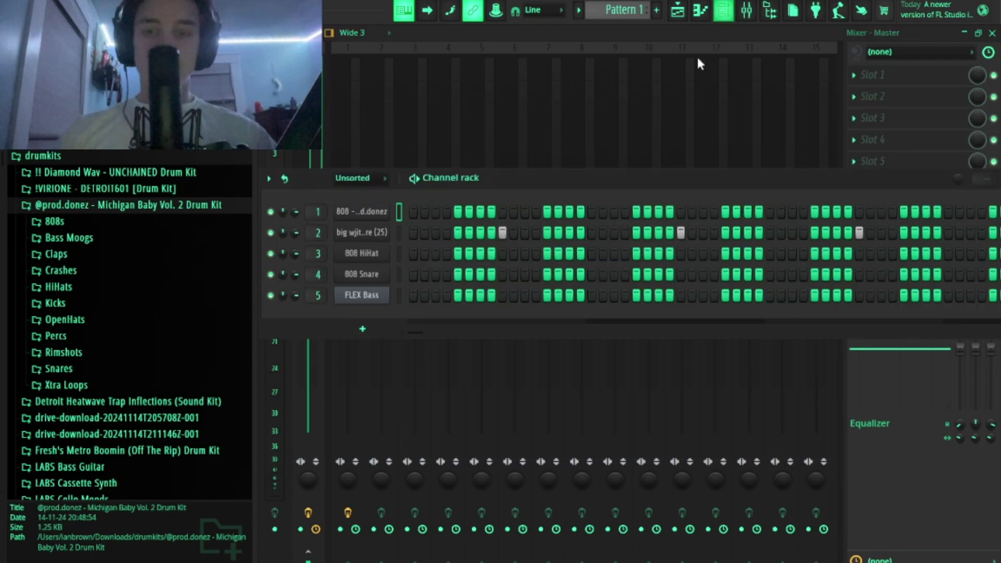
{"action": "right_click", "coordinate": [375, 212]}
{"action": "left_click", "coordinate": [410, 214]}
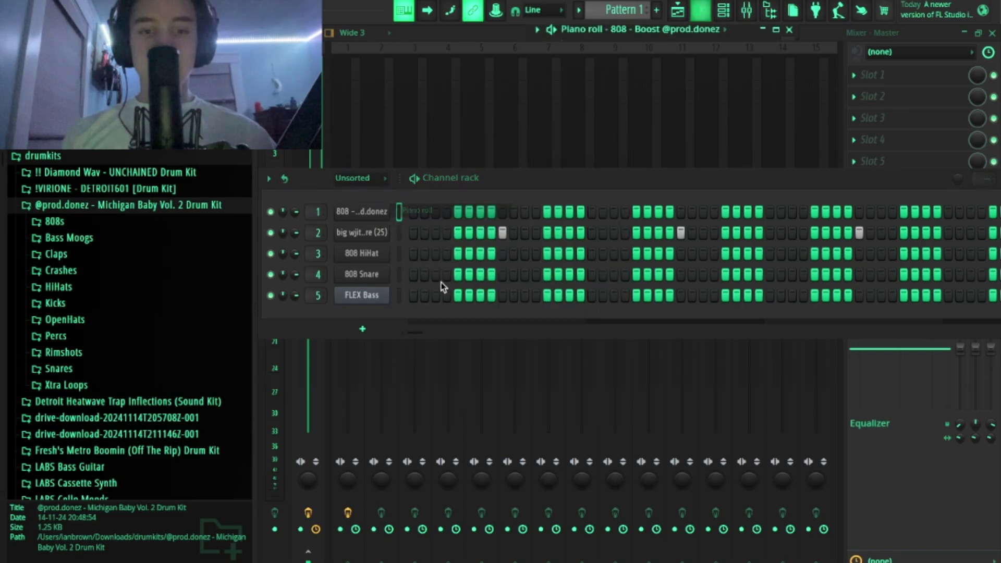
{"action": "left_click", "coordinate": [775, 29]}
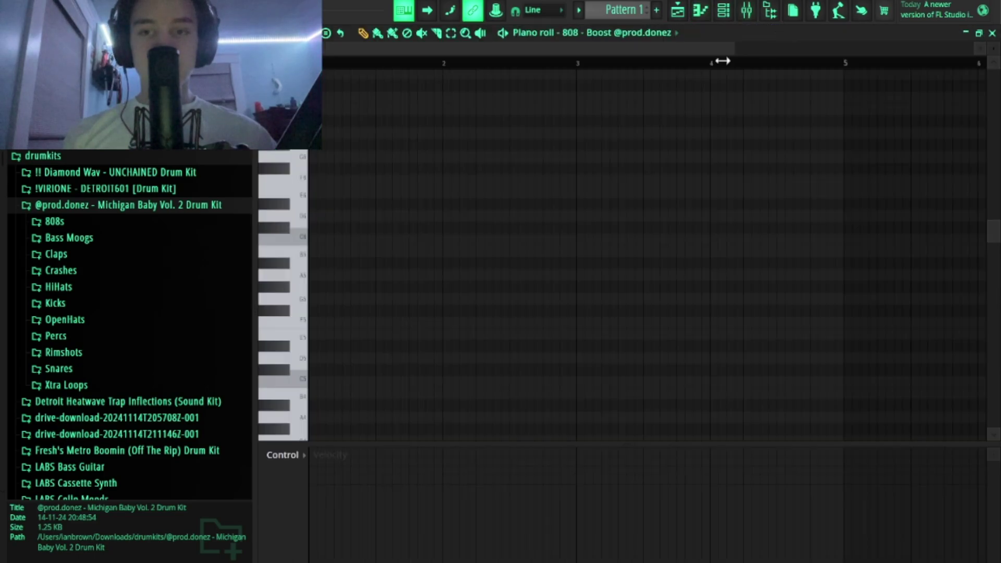
{"action": "left_click", "coordinate": [365, 334]}
{"action": "left_click_drag", "start_coordinate": [350, 339], "coordinate": [213, 375]}
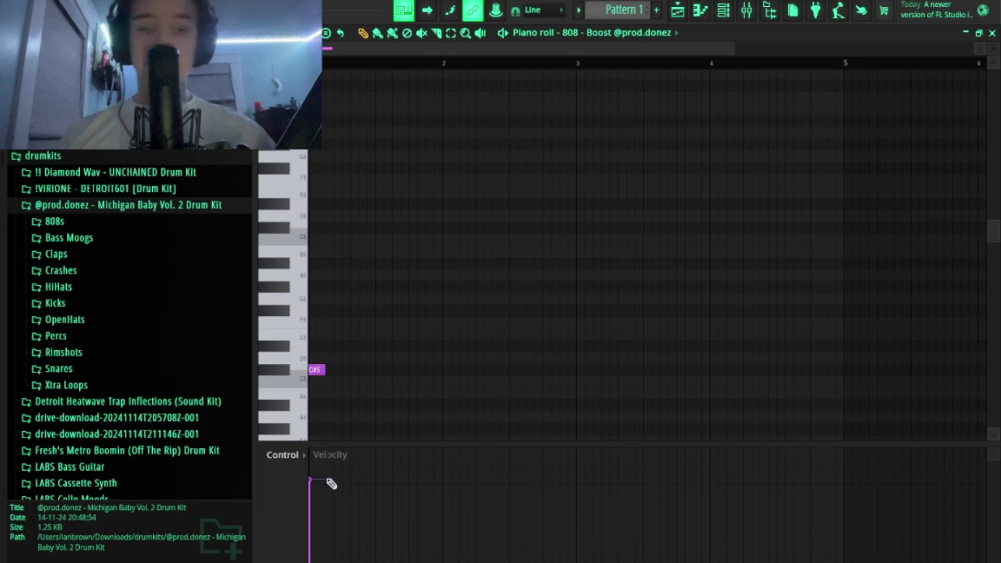
{"action": "left_click_drag", "start_coordinate": [331, 485], "coordinate": [342, 358]}
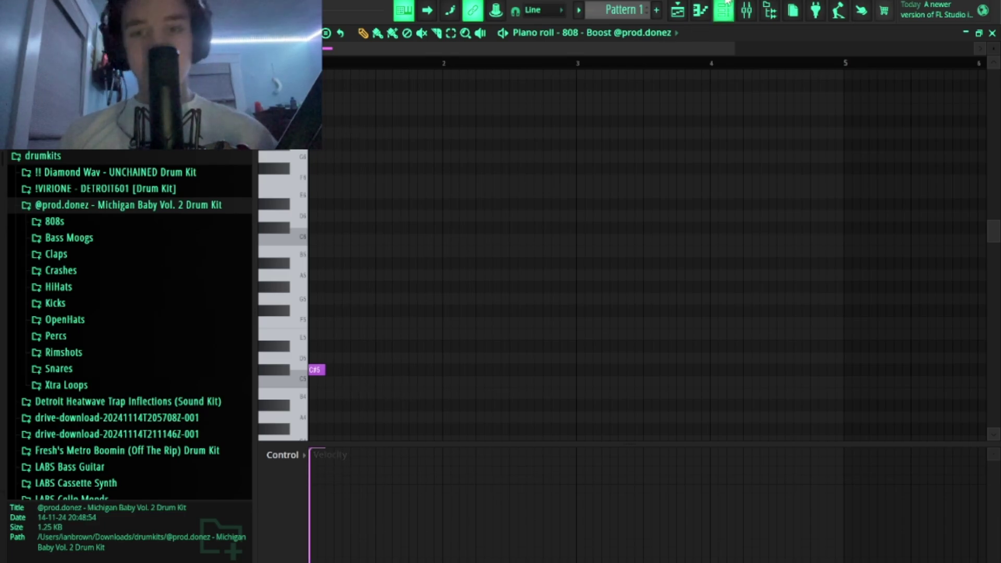
Close the piano roll, inspect the clips in the playlist and bring up the channel rack
{"action": "left_click", "coordinate": [747, 9]}
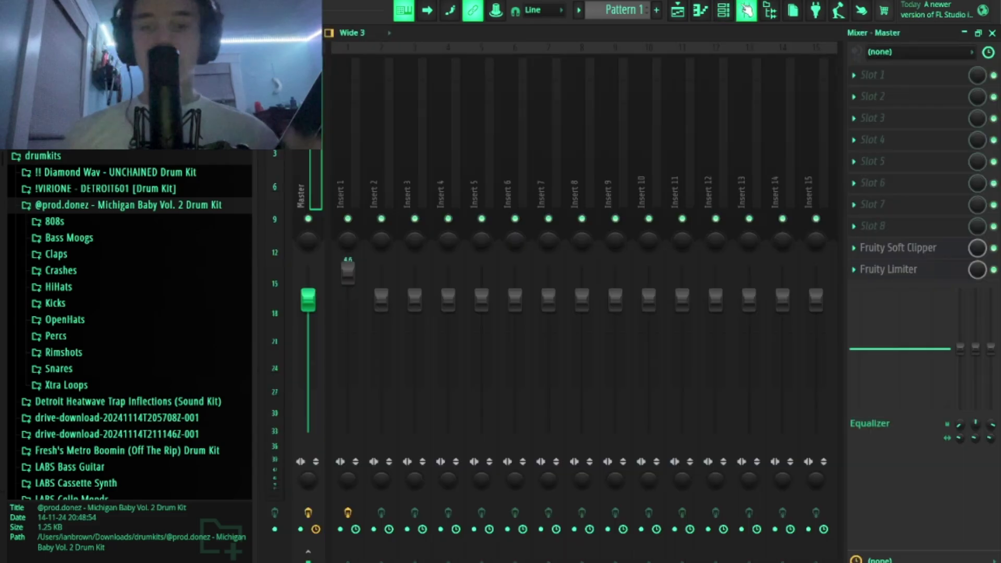
{"action": "left_click", "coordinate": [993, 33]}
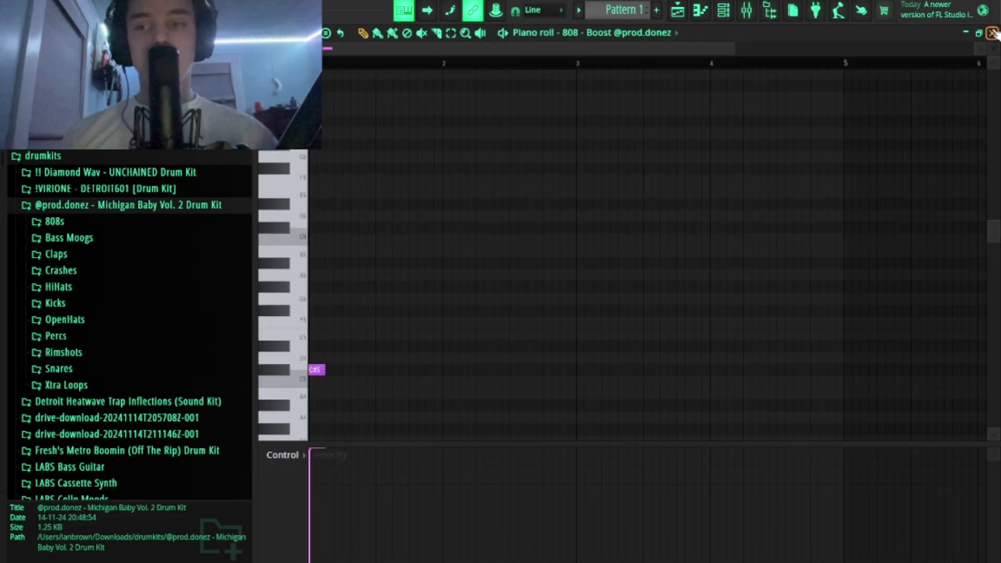
{"action": "left_click", "coordinate": [993, 33]}
{"action": "left_click", "coordinate": [771, 143]}
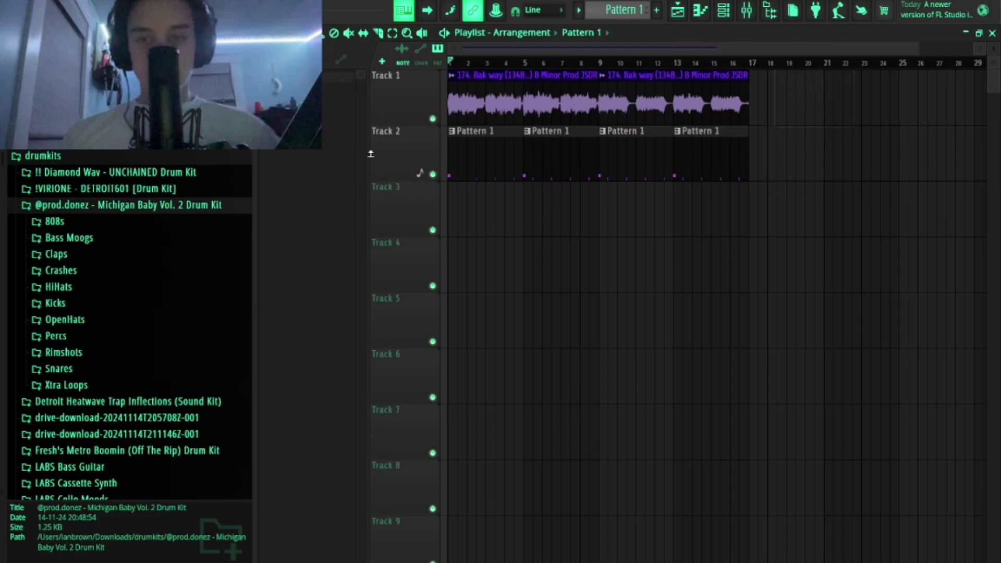
{"action": "scroll", "coordinate": [477, 62], "scroll_direction": "up", "scroll_amount": 4}
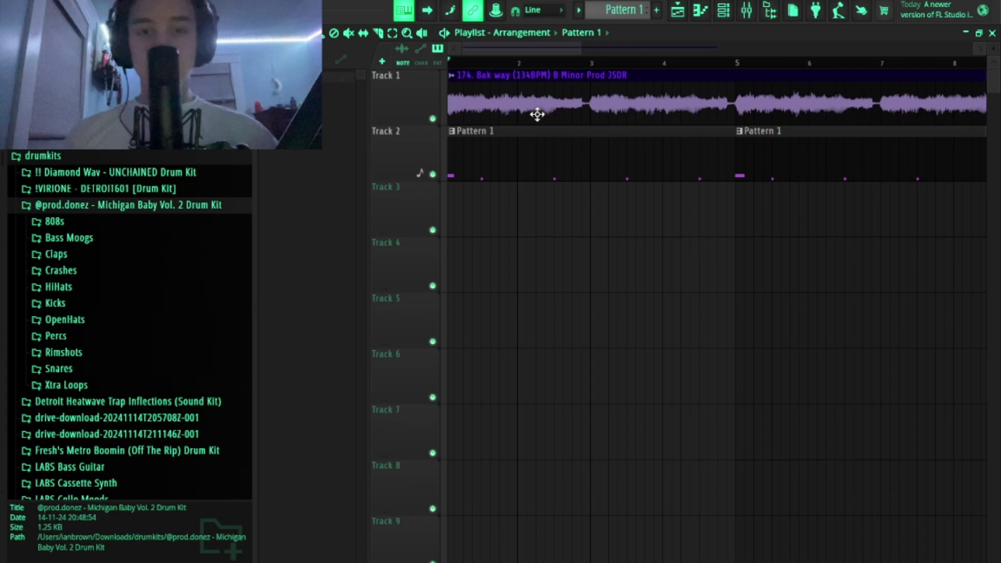
{"action": "scroll", "coordinate": [535, 111], "scroll_direction": "down", "scroll_amount": 2}
{"action": "key", "text": "F6"}
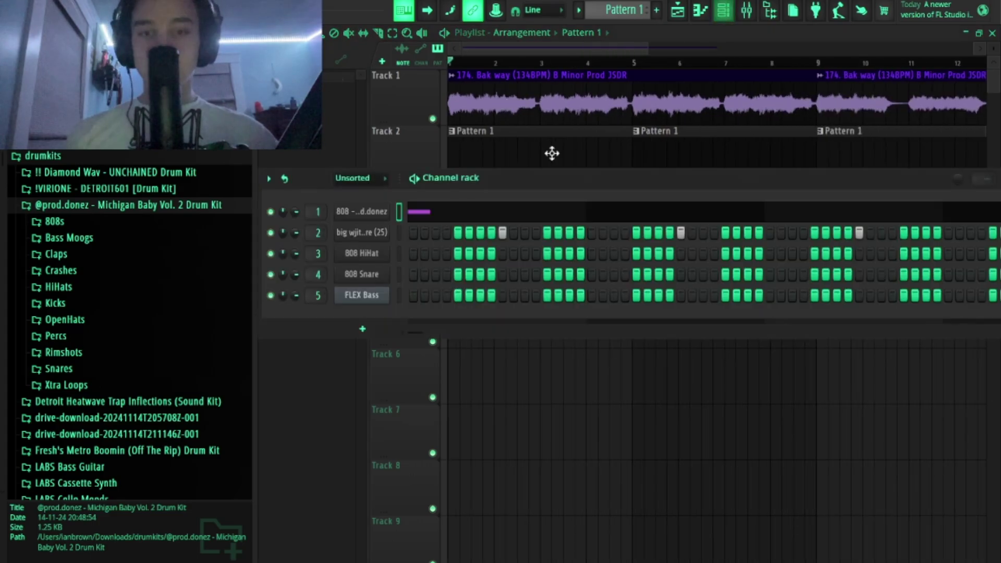
Replace the C#5 note in the 808's piano roll with five long B4 notes running from bar 1 into bar 4
{"action": "right_click", "coordinate": [396, 206]}
{"action": "left_click", "coordinate": [401, 214]}
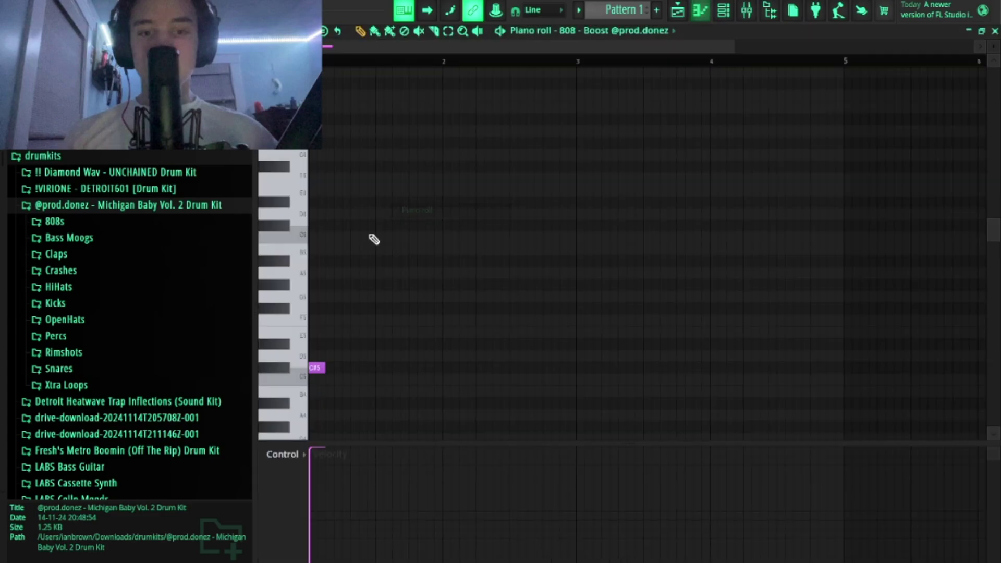
{"action": "scroll", "coordinate": [323, 278], "scroll_direction": "down", "scroll_amount": 2}
{"action": "left_click_drag", "start_coordinate": [313, 296], "coordinate": [318, 226]}
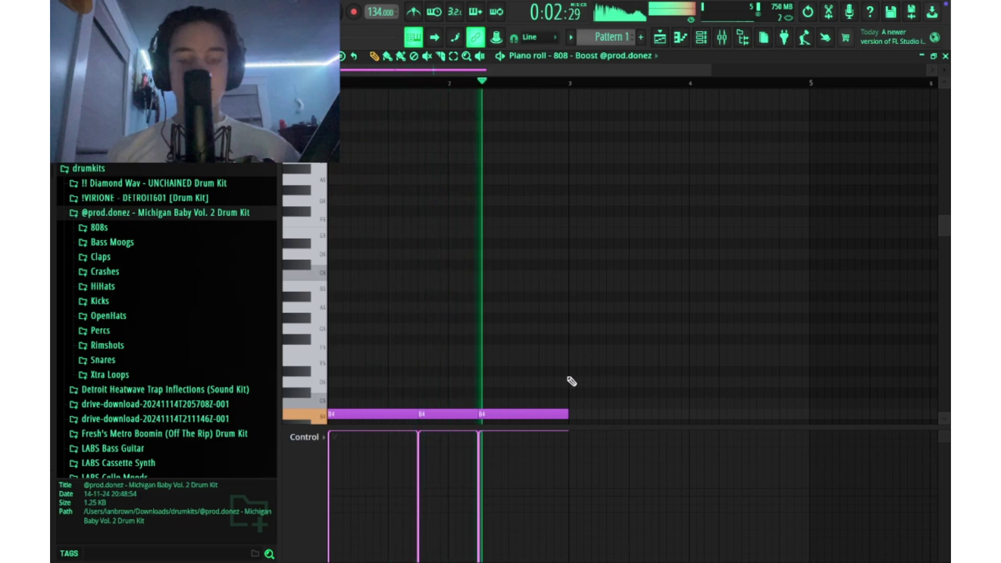
{"action": "left_click", "coordinate": [572, 413]}
{"action": "left_click", "coordinate": [668, 415]}
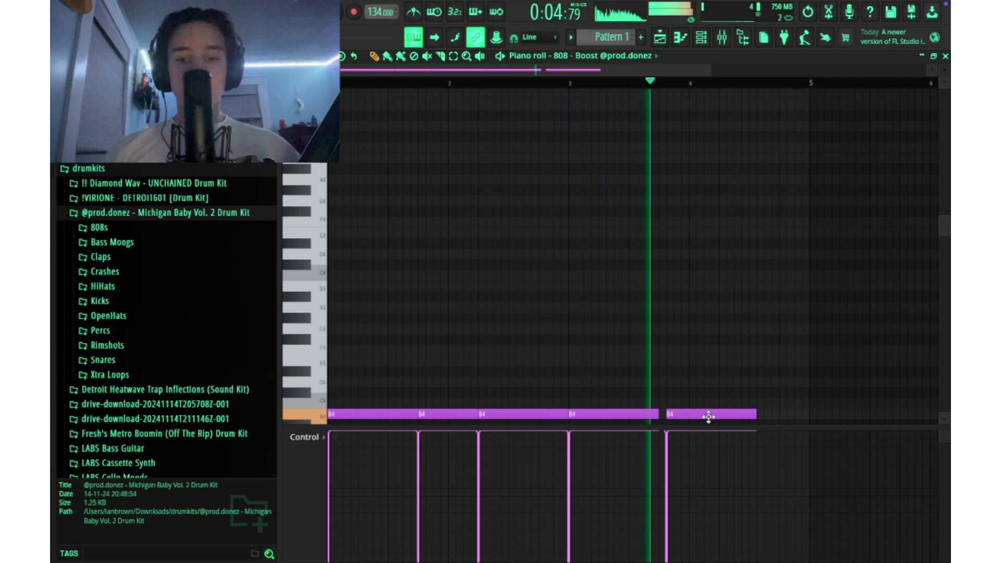
Trim the fifth B4 note to half a bar and add a sixth B4 note lasting to the end of bar 4
{"action": "scroll", "coordinate": [626, 392], "scroll_direction": "down", "scroll_amount": 3}
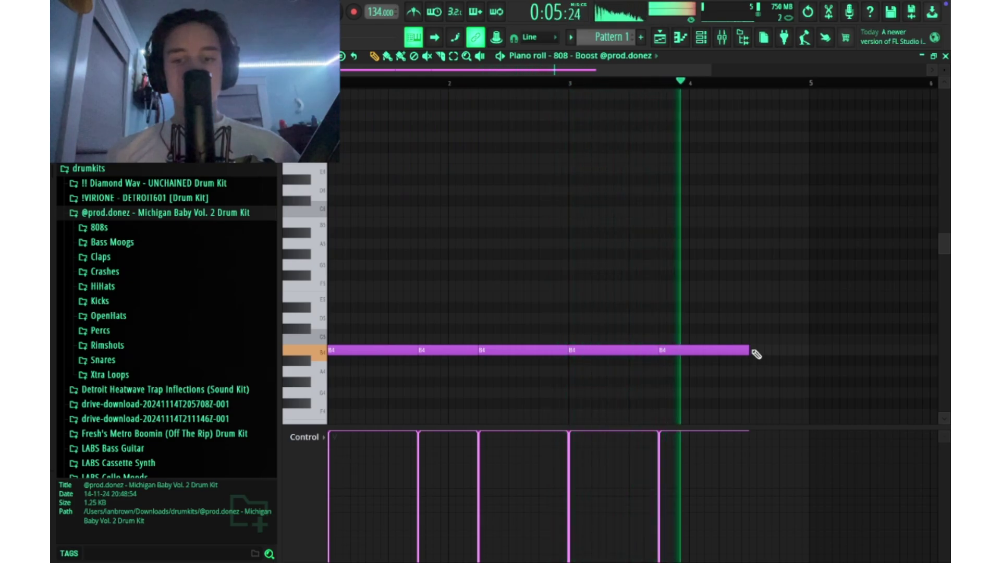
{"action": "key", "text": "space"}
{"action": "left_click_drag", "start_coordinate": [752, 350], "coordinate": [719, 349]}
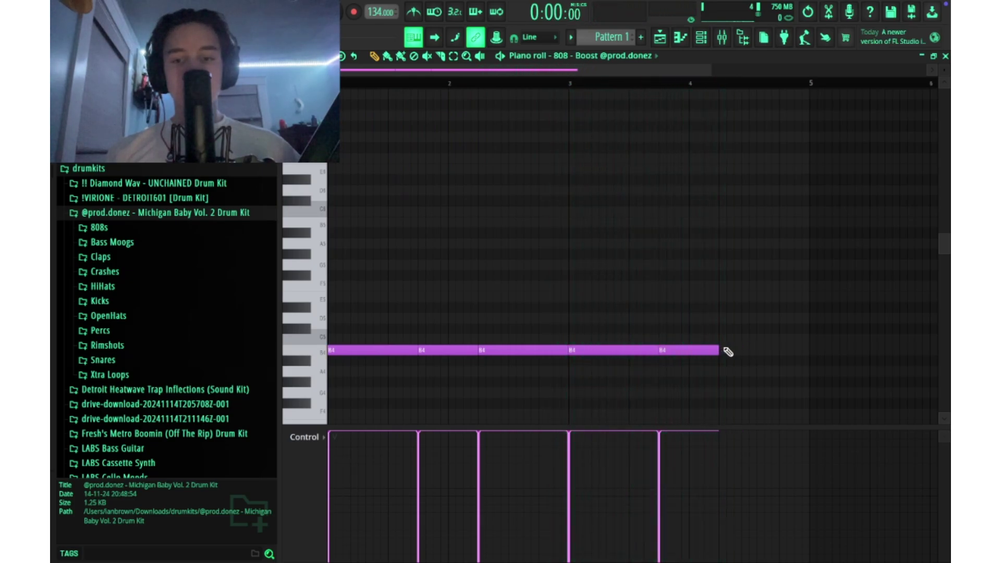
{"action": "left_click", "coordinate": [726, 350]}
{"action": "key", "text": "space"}
{"action": "left_click_drag", "start_coordinate": [781, 350], "coordinate": [809, 351]}
{"action": "key", "text": "space"}
Check the 808 channel's cut group settings, close the channel window and remove the stray note above the bassline
{"action": "key", "text": "F6"}
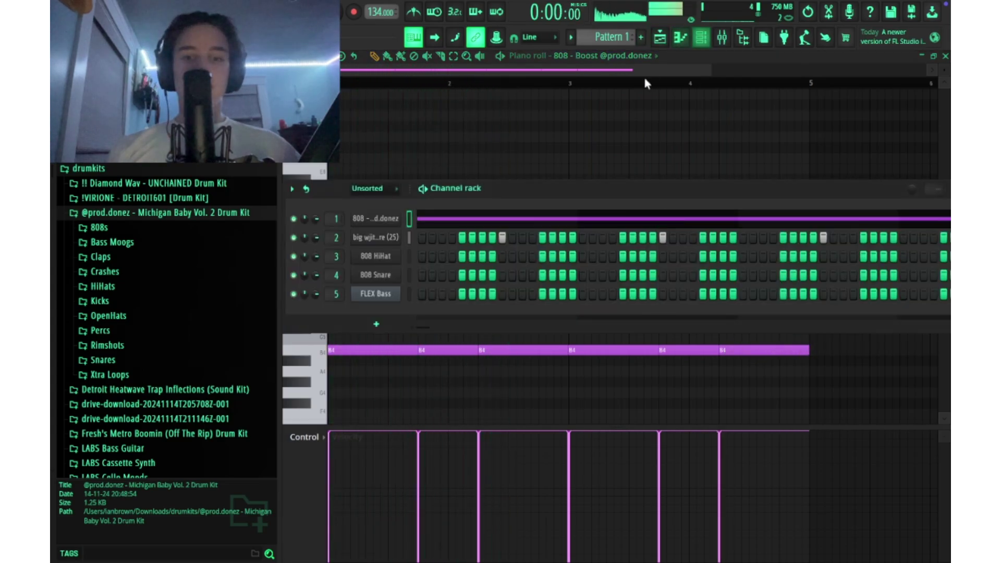
{"action": "left_click", "coordinate": [390, 217]}
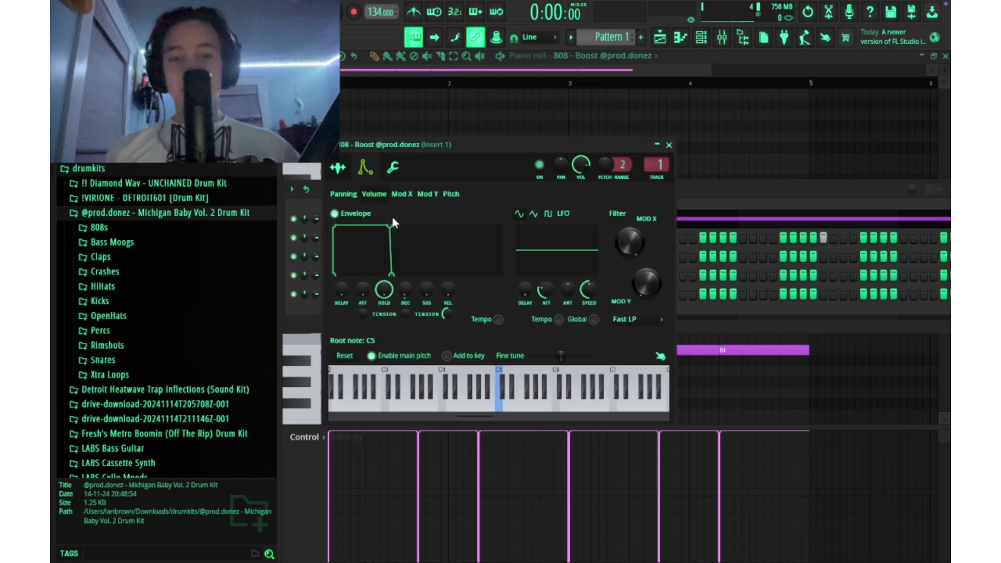
{"action": "left_click", "coordinate": [389, 178]}
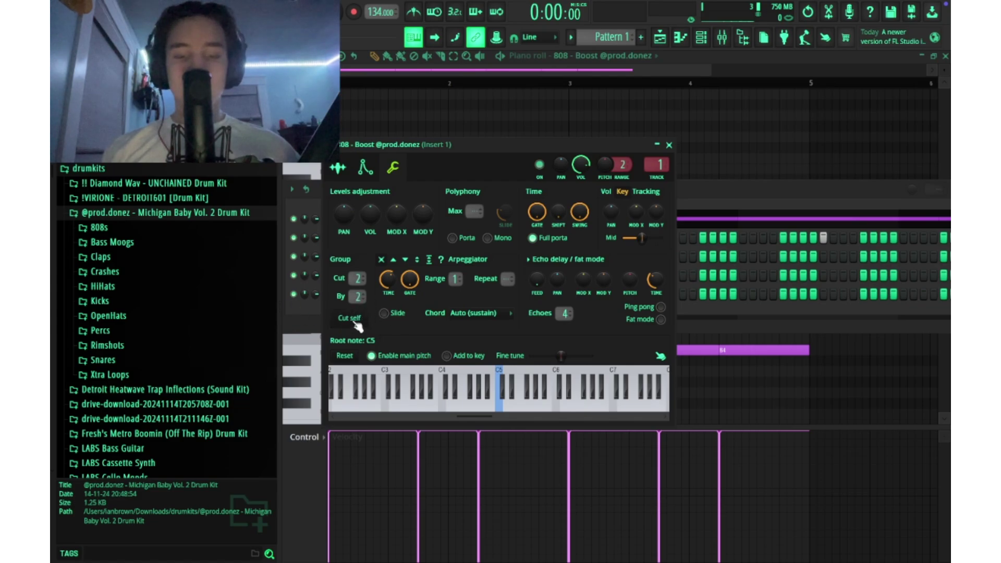
{"action": "left_click", "coordinate": [669, 145]}
{"action": "left_click", "coordinate": [585, 136]}
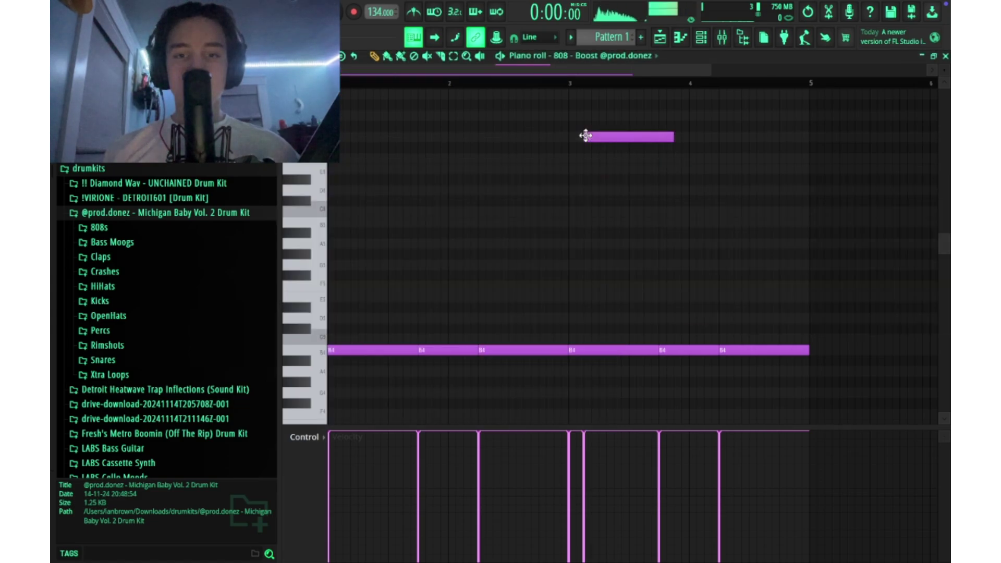
{"action": "right_click", "coordinate": [587, 138]}
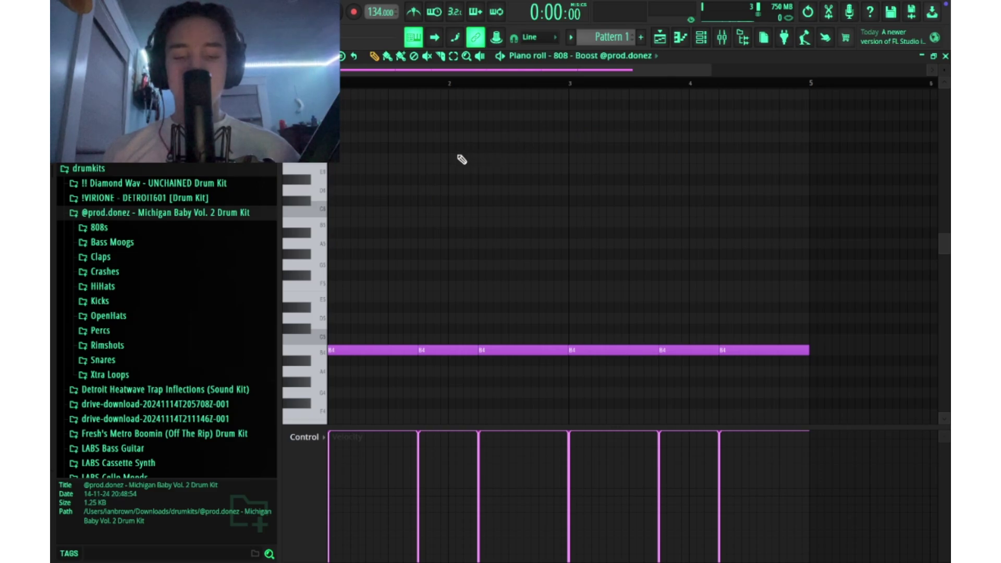
Play the pattern and lower the Insert 1 fader to about 3.3 dB in the mixer
{"action": "scroll", "coordinate": [426, 149], "scroll_direction": "up", "scroll_amount": 1}
{"action": "scroll", "coordinate": [426, 151], "scroll_direction": "up", "scroll_amount": 1}
{"action": "key", "text": "space"}
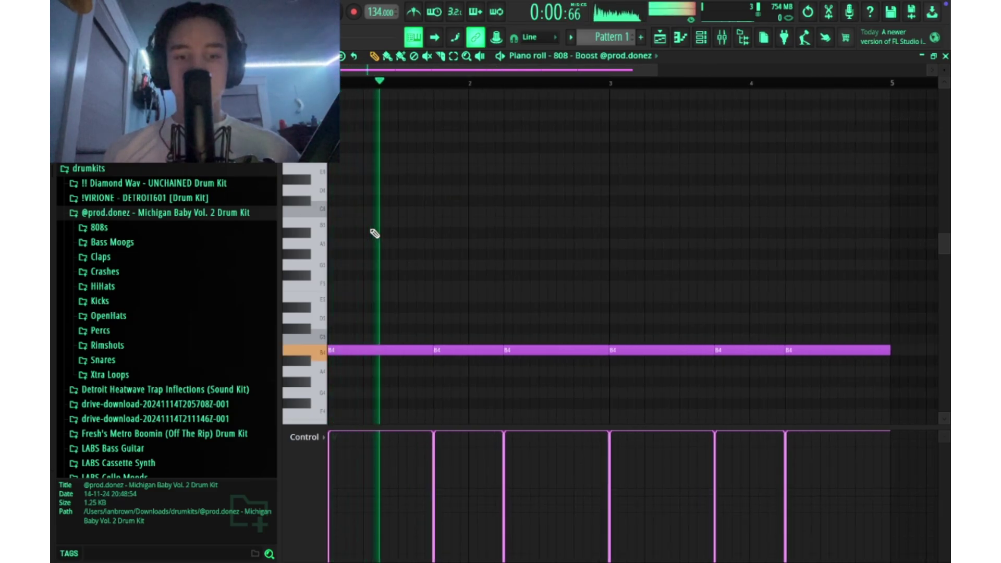
{"action": "left_click", "coordinate": [718, 41]}
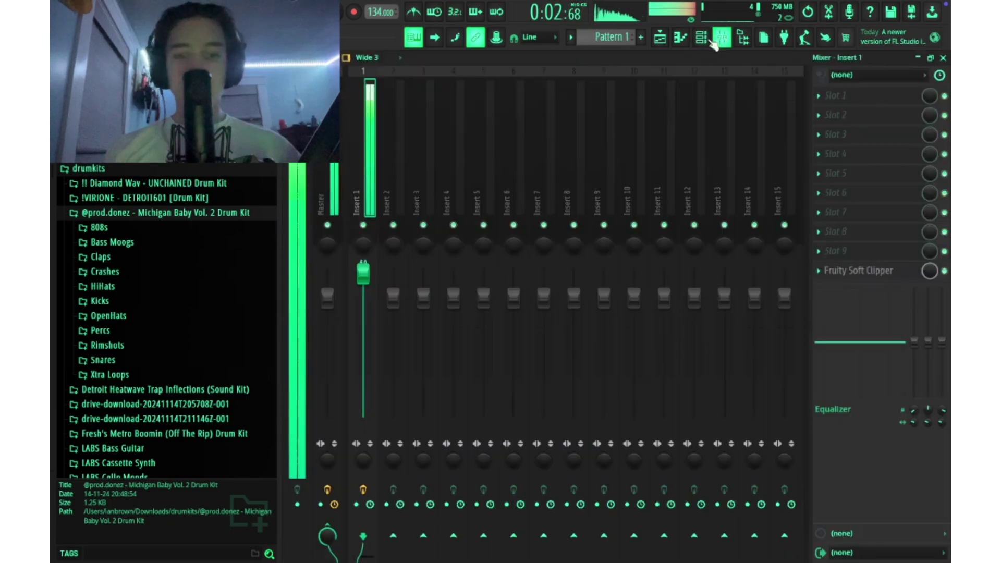
{"action": "left_click_drag", "start_coordinate": [363, 273], "coordinate": [363, 280]}
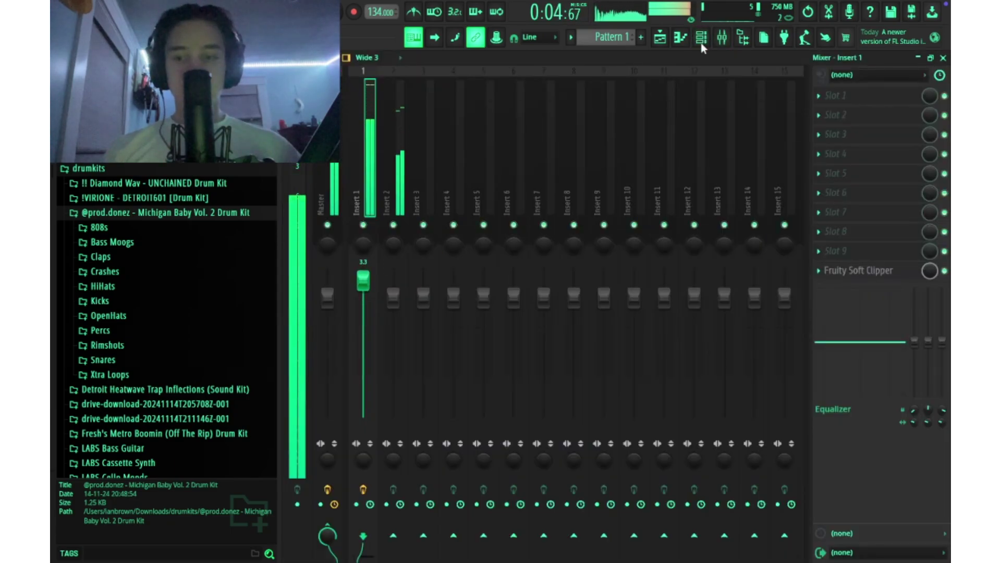
{"action": "key", "text": "space"}
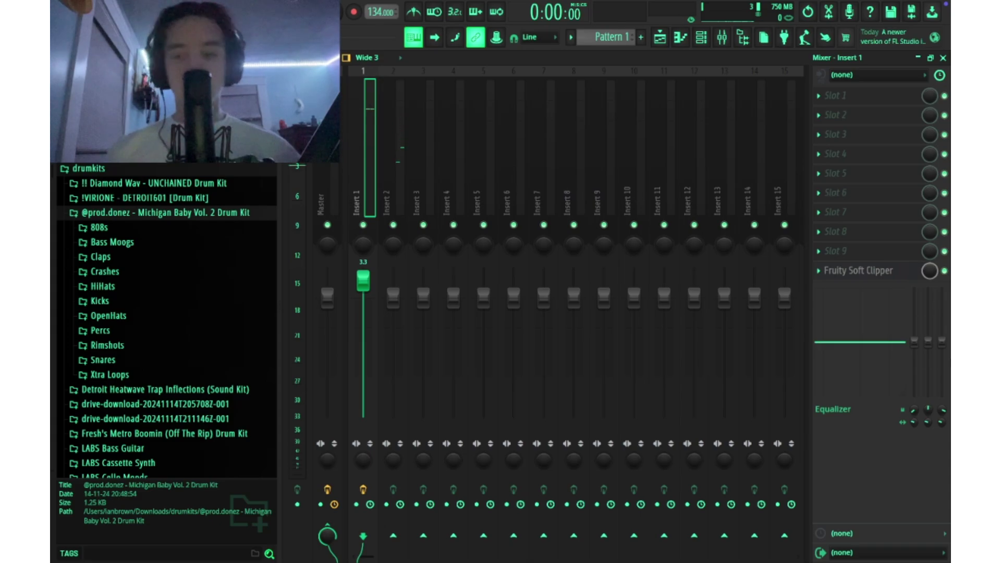
Boost the high band of Insert 1's equalizer to about 5.4 and lower its fader to about 2.9 dB during playback
{"action": "left_click_drag", "start_coordinate": [945, 357], "coordinate": [945, 347]}
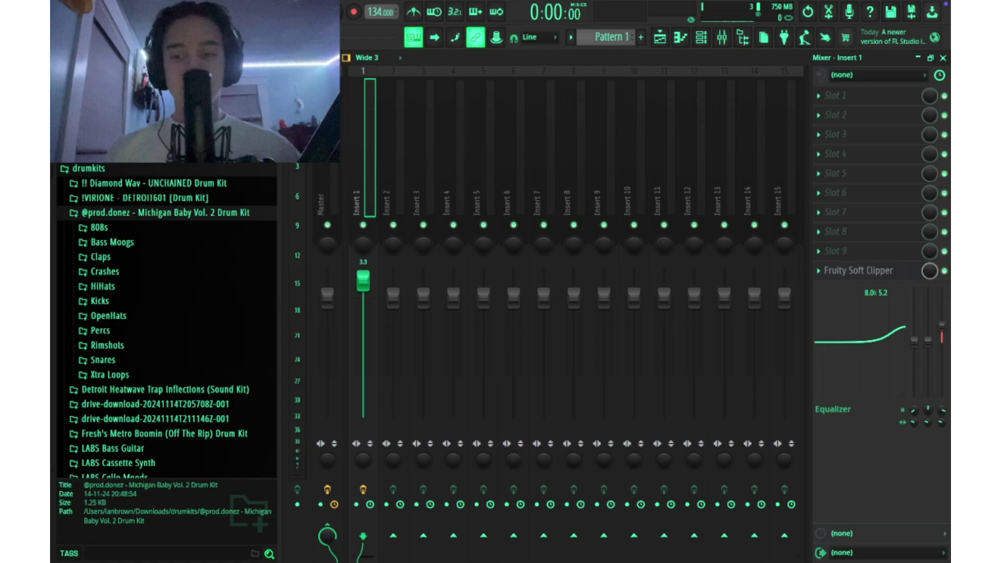
{"action": "left_click_drag", "start_coordinate": [942, 325], "coordinate": [942, 324]}
{"action": "key", "text": "space"}
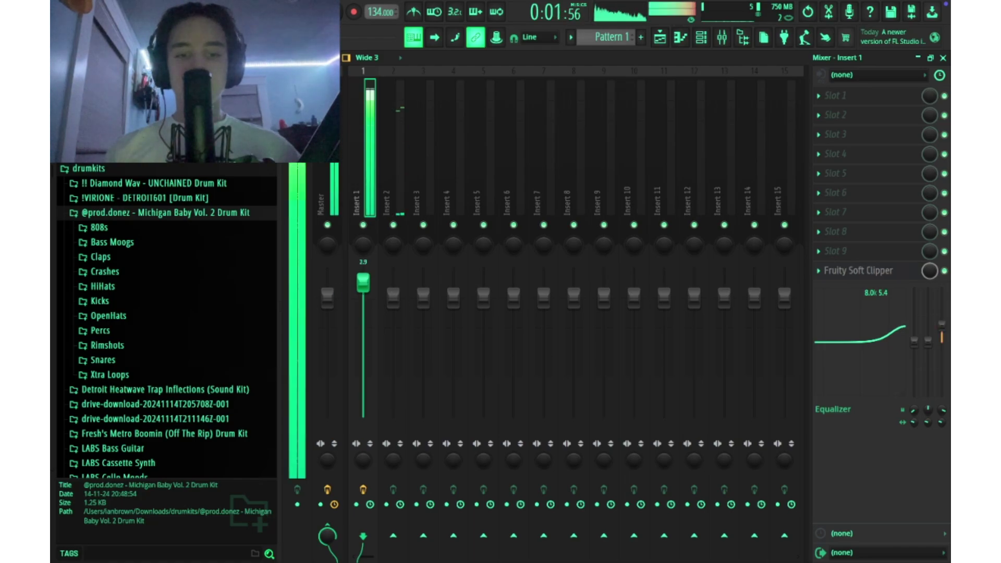
Examine the 808's sample waveform and fade-out setting in its sampler while playing the pattern, and close the channel window
{"action": "left_click", "coordinate": [702, 37]}
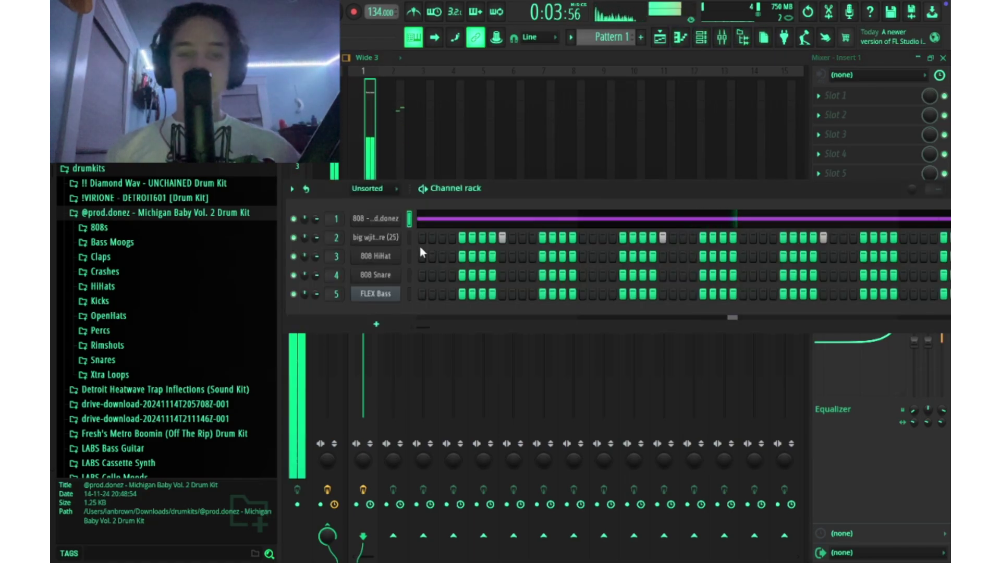
{"action": "left_click", "coordinate": [376, 219]}
{"action": "left_click", "coordinate": [338, 168]}
{"action": "key", "text": "space"}
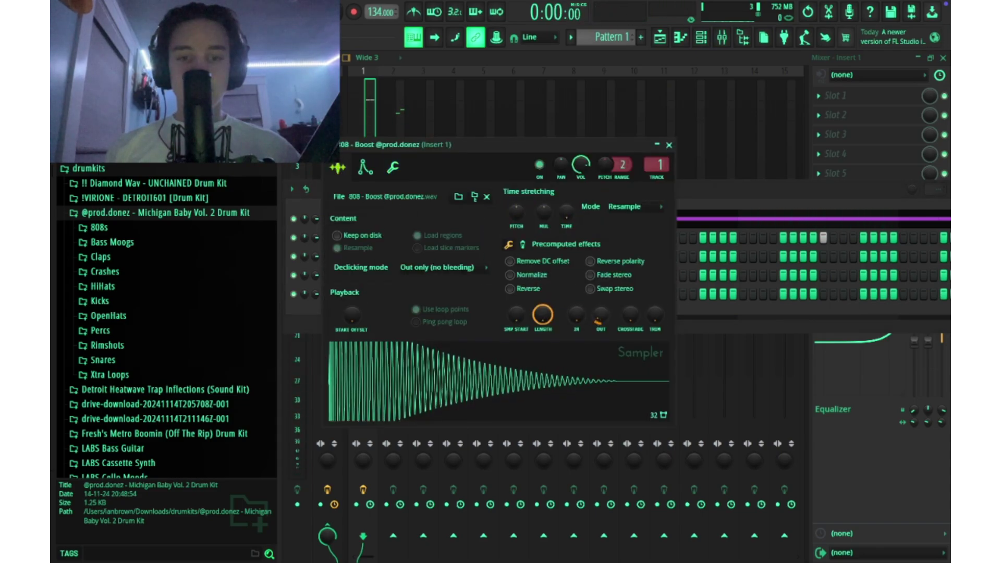
{"action": "key", "text": "space"}
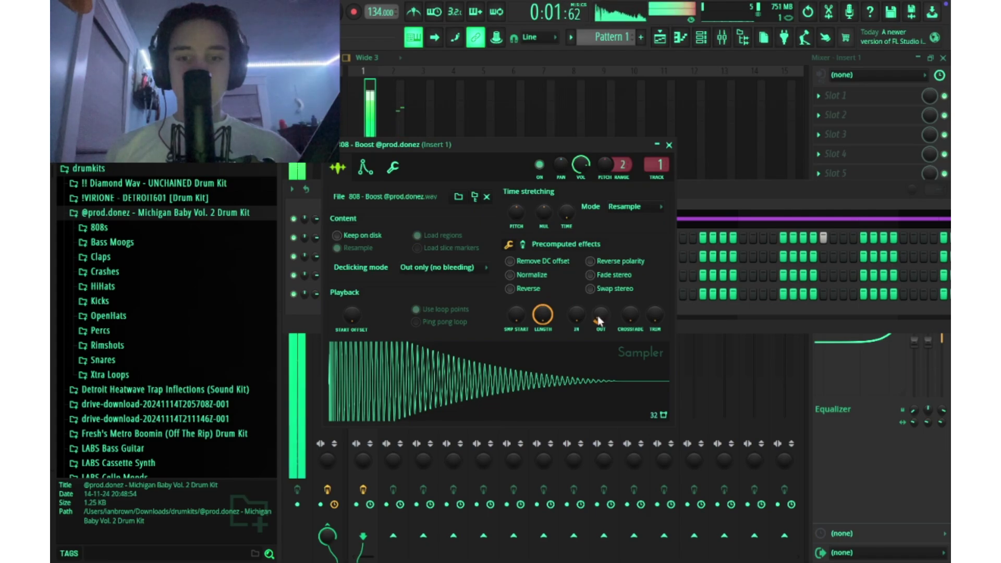
{"action": "left_click", "coordinate": [669, 144]}
Close the mixer, shrink the piano roll and review the Pattern 1 clips in the playlist during playback
{"action": "left_click", "coordinate": [943, 58]}
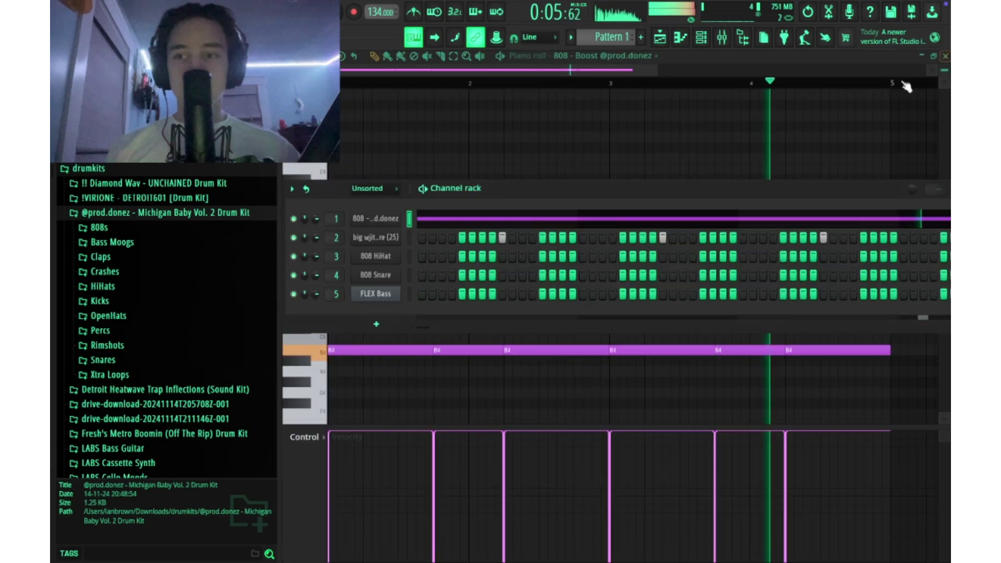
{"action": "left_click", "coordinate": [916, 56]}
{"action": "left_click", "coordinate": [917, 56]}
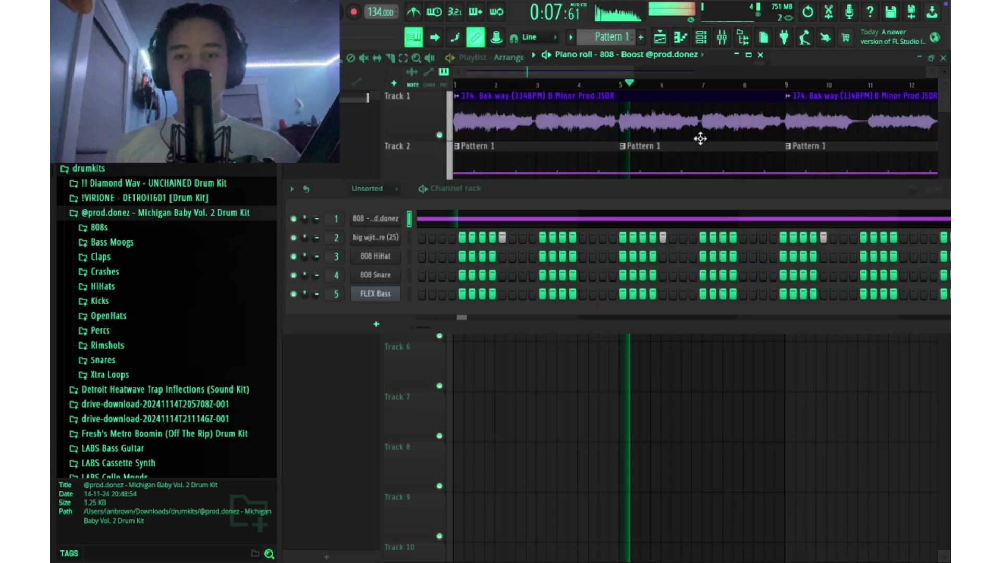
{"action": "left_click_drag", "start_coordinate": [666, 188], "coordinate": [686, 245]}
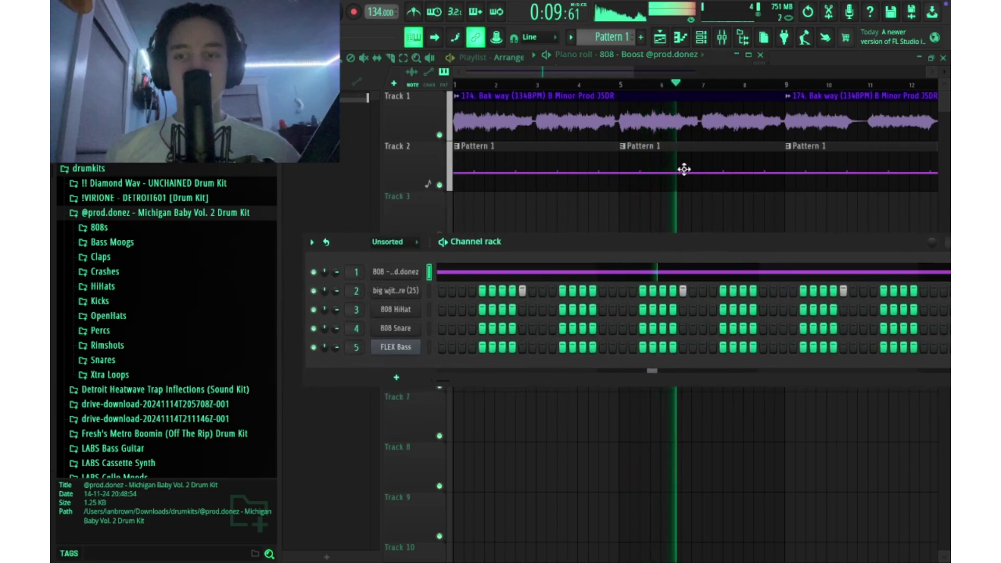
{"action": "scroll", "coordinate": [681, 162], "scroll_direction": "down", "scroll_amount": 3}
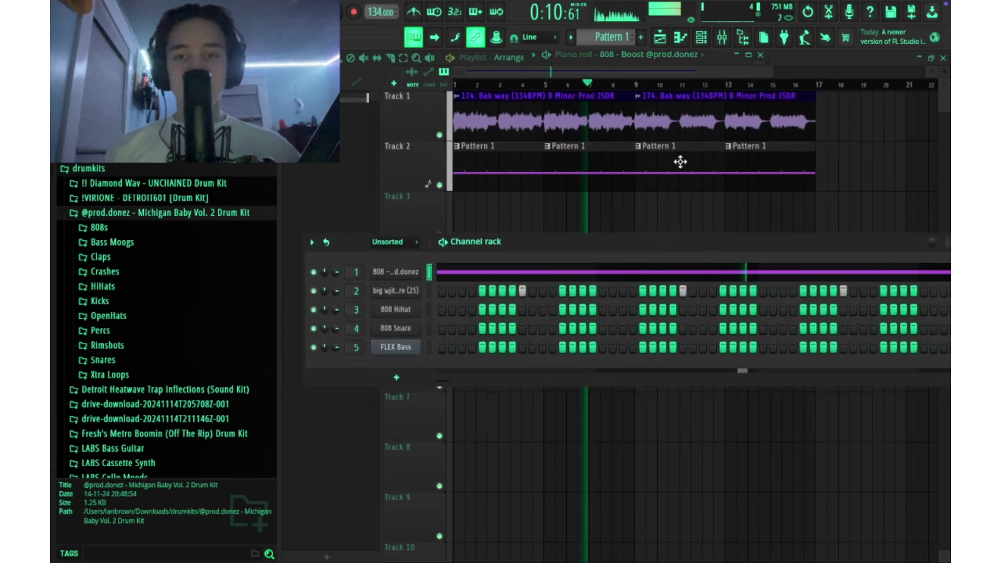
{"action": "left_click", "coordinate": [702, 38]}
{"action": "key", "text": "space"}
Maximize the 808's piano roll and bring the channel rack back up
{"action": "left_click", "coordinate": [743, 57]}
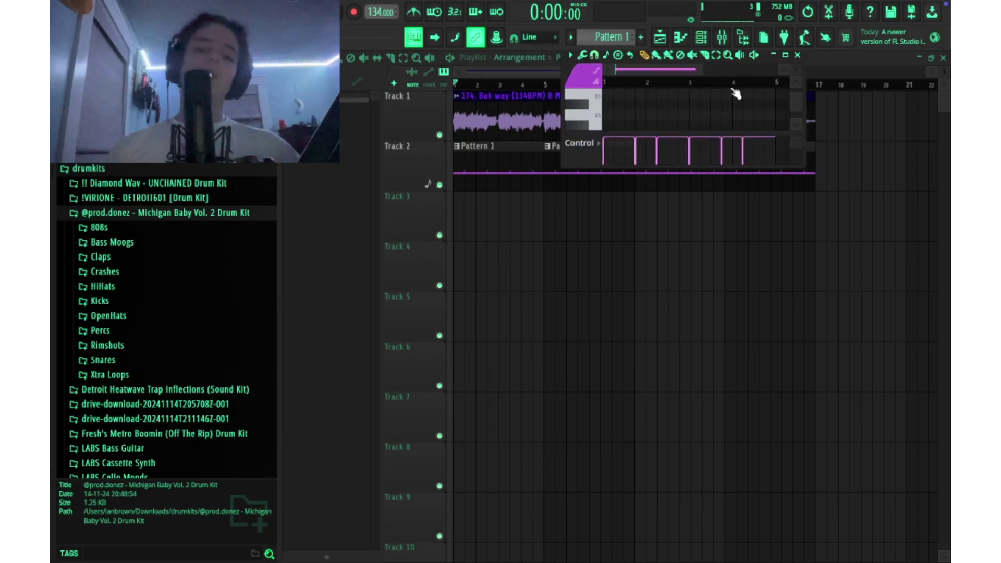
{"action": "left_click", "coordinate": [786, 56]}
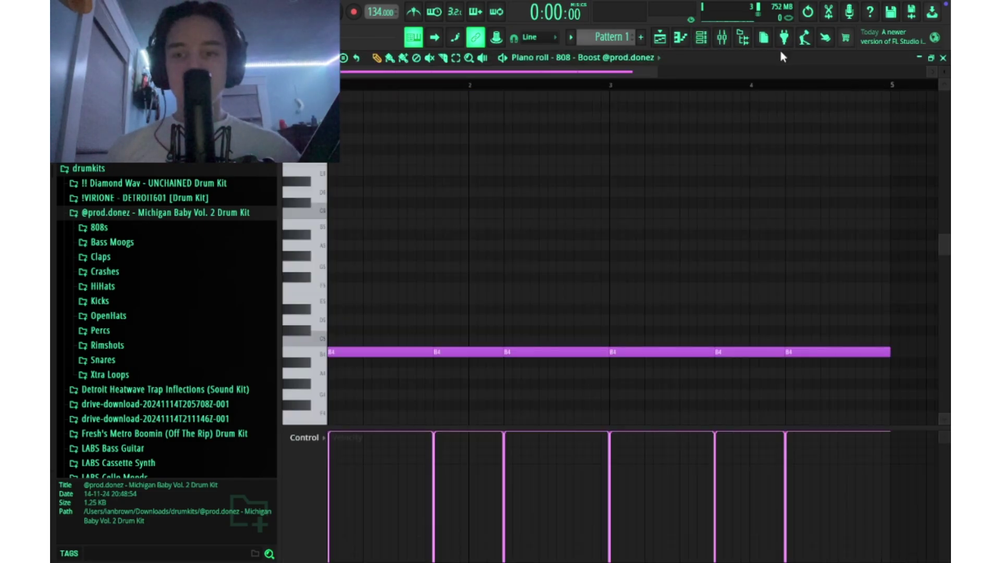
{"action": "left_click", "coordinate": [701, 38]}
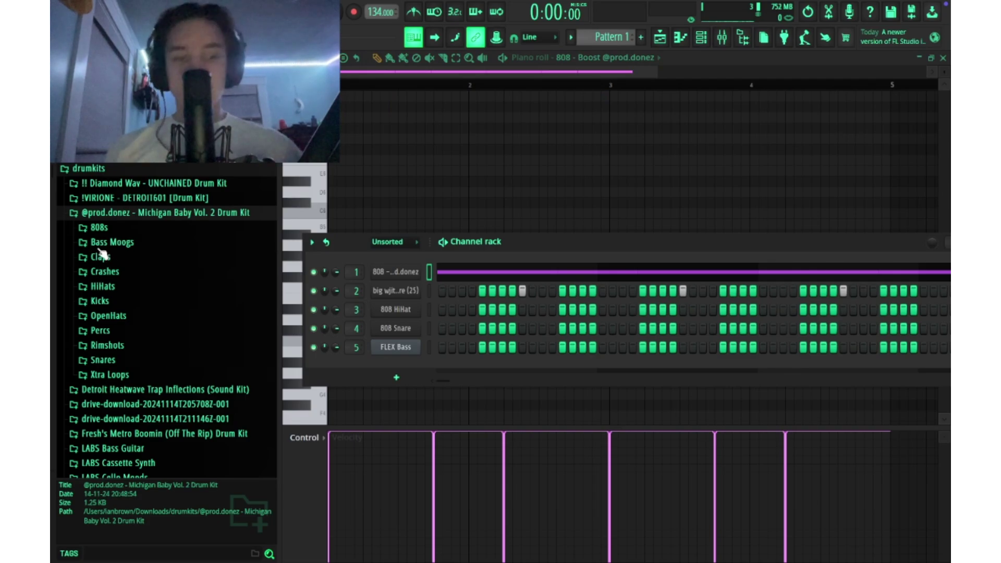
Look through the Michigan Baby Vol. 2 kit's Percs folder and inspect the 808's sampler settings
{"action": "left_click", "coordinate": [115, 332]}
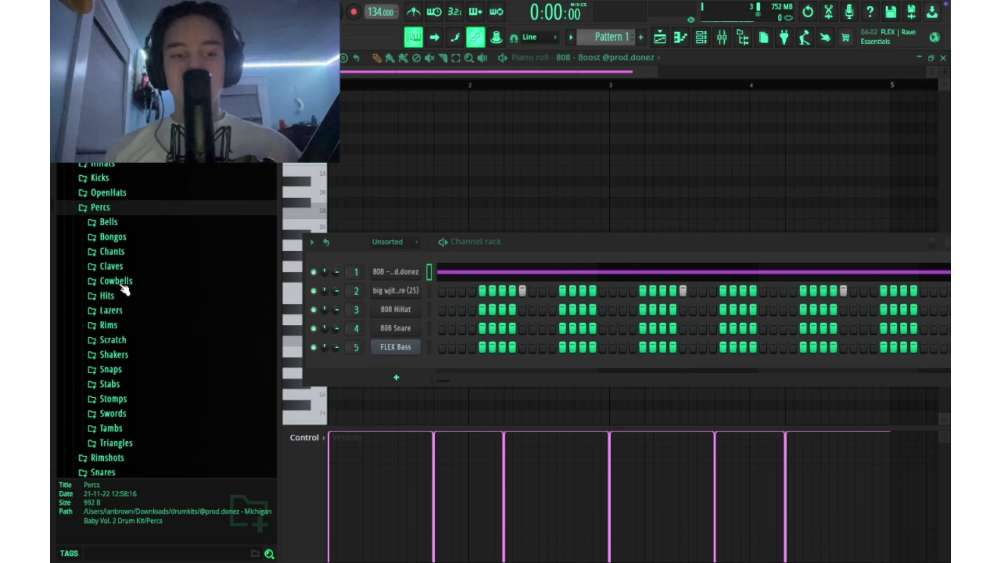
{"action": "scroll", "coordinate": [125, 290], "scroll_direction": "up", "scroll_amount": 3}
{"action": "left_click", "coordinate": [102, 288]}
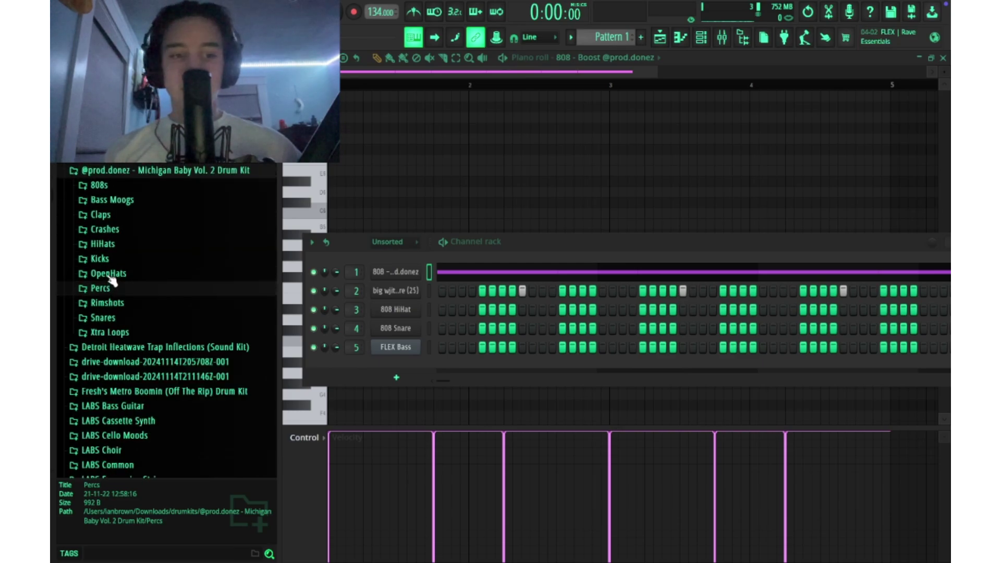
{"action": "left_click", "coordinate": [386, 278]}
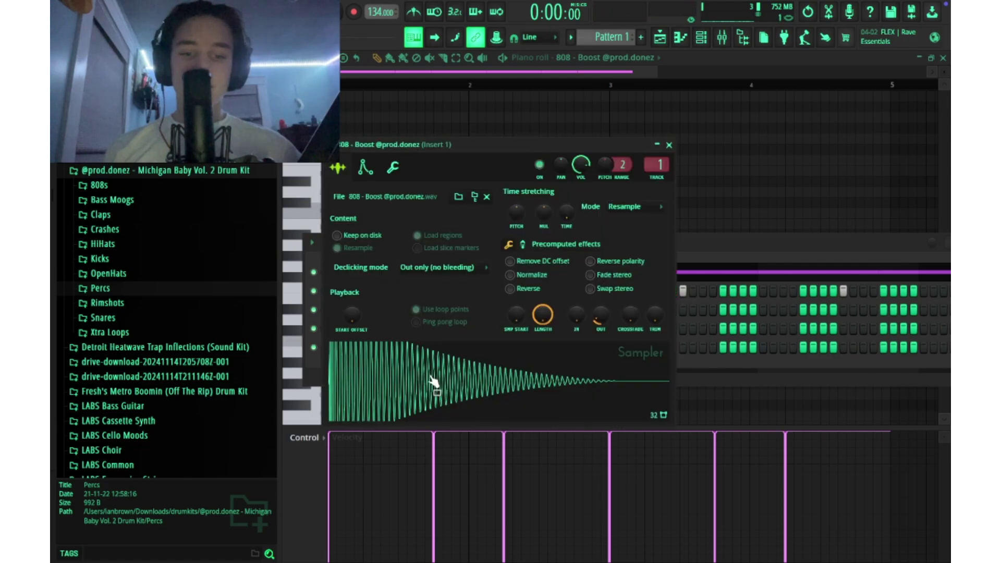
{"action": "left_click", "coordinate": [669, 145]}
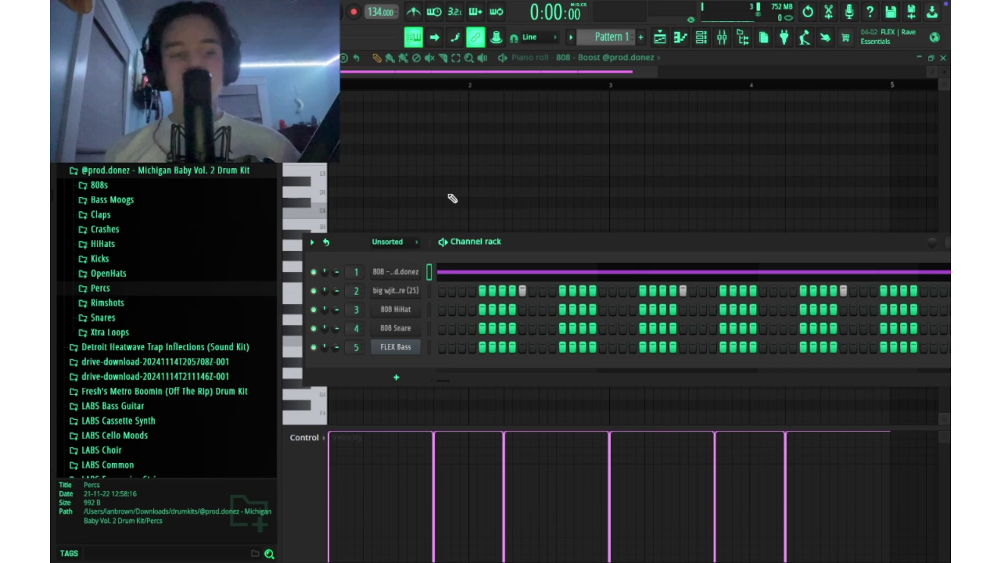
Load the Lazer - Best sample from the kit's Percs Lazers folder onto the 808 HiHat channel
{"action": "left_click", "coordinate": [137, 291]}
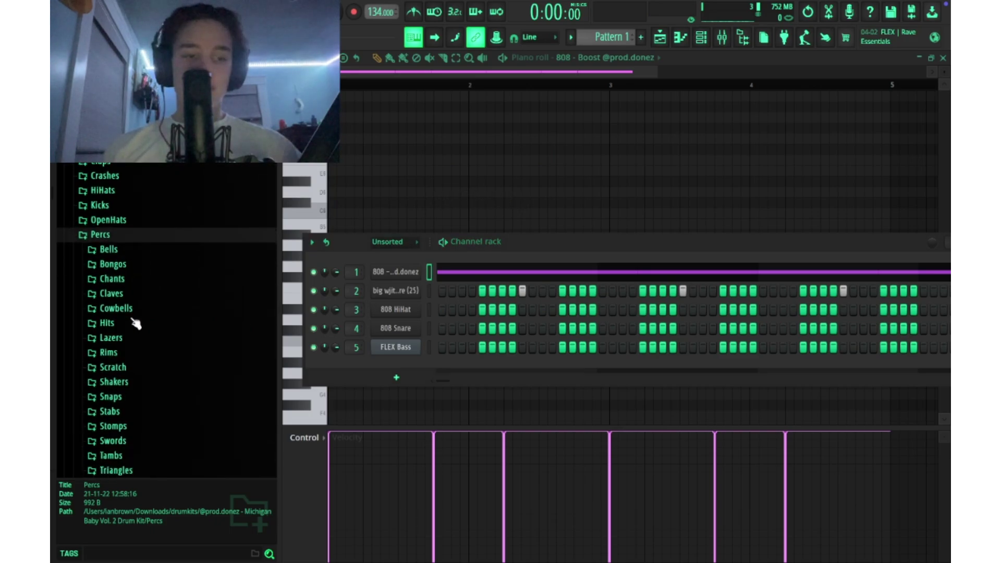
{"action": "left_click", "coordinate": [123, 313]}
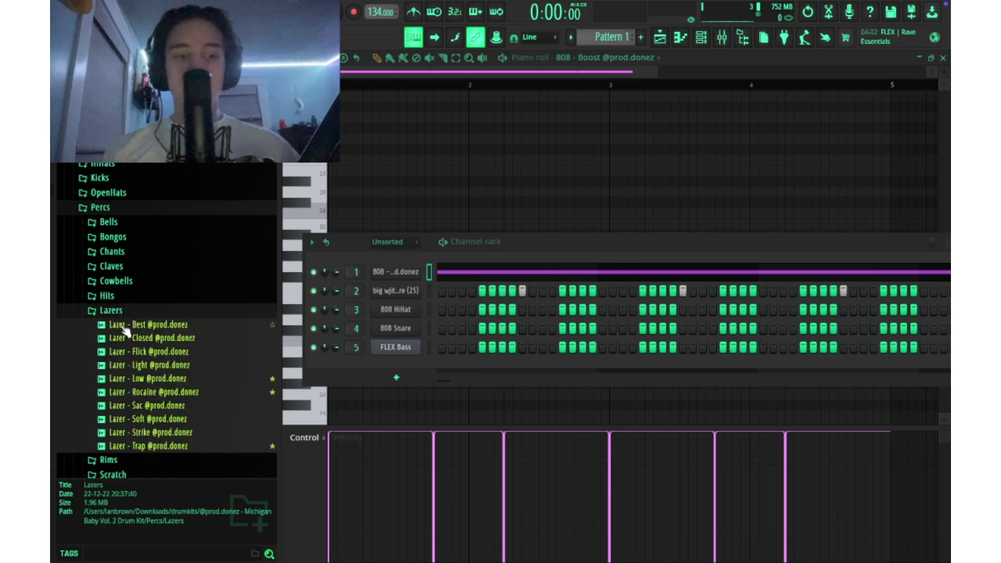
{"action": "left_click", "coordinate": [125, 324]}
{"action": "left_click_drag", "start_coordinate": [125, 324], "coordinate": [383, 318]}
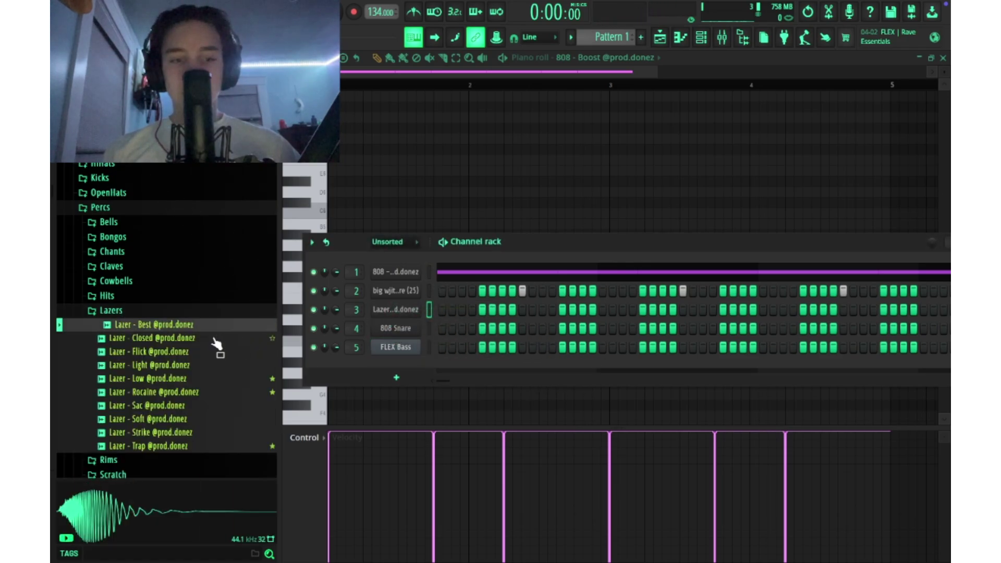
Audition more Lazers samples and load Rim - Cali from the Percs Rims folder onto the 808 Snare channel
{"action": "left_click", "coordinate": [217, 338]}
{"action": "left_click", "coordinate": [216, 392]}
{"action": "scroll", "coordinate": [216, 392], "scroll_direction": "down", "scroll_amount": 2}
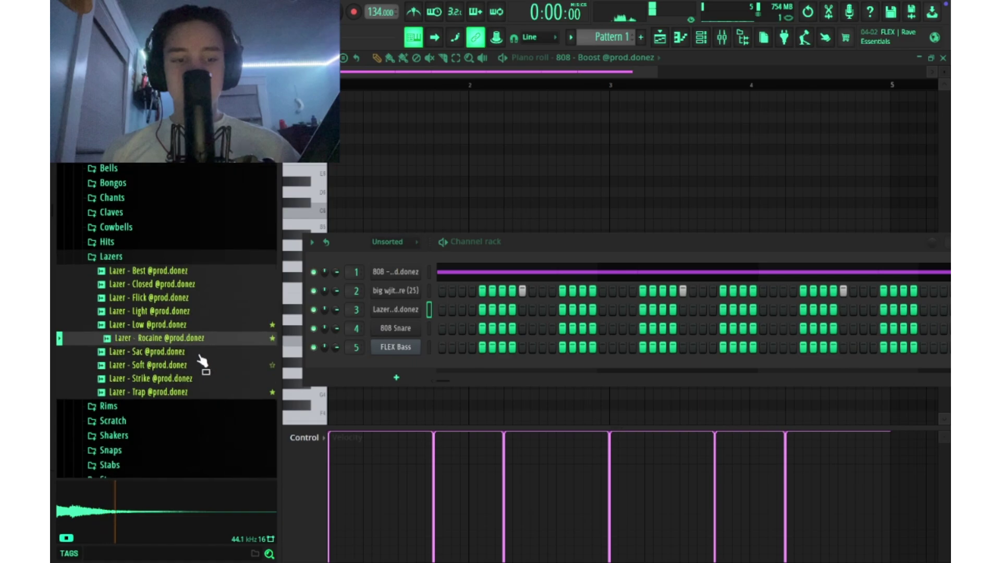
{"action": "left_click", "coordinate": [133, 259]}
{"action": "left_click", "coordinate": [124, 273]}
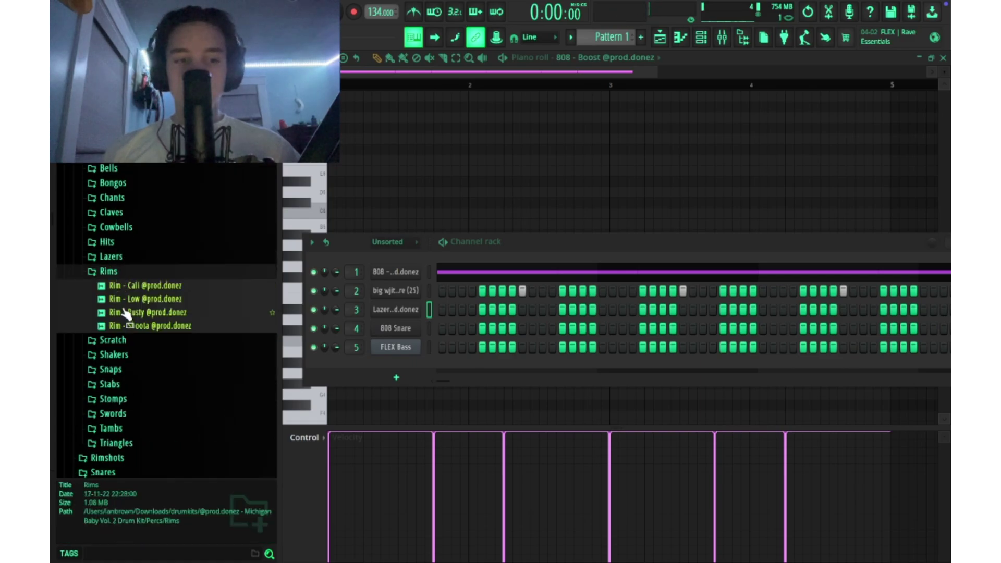
{"action": "left_click_drag", "start_coordinate": [125, 285], "coordinate": [399, 339]}
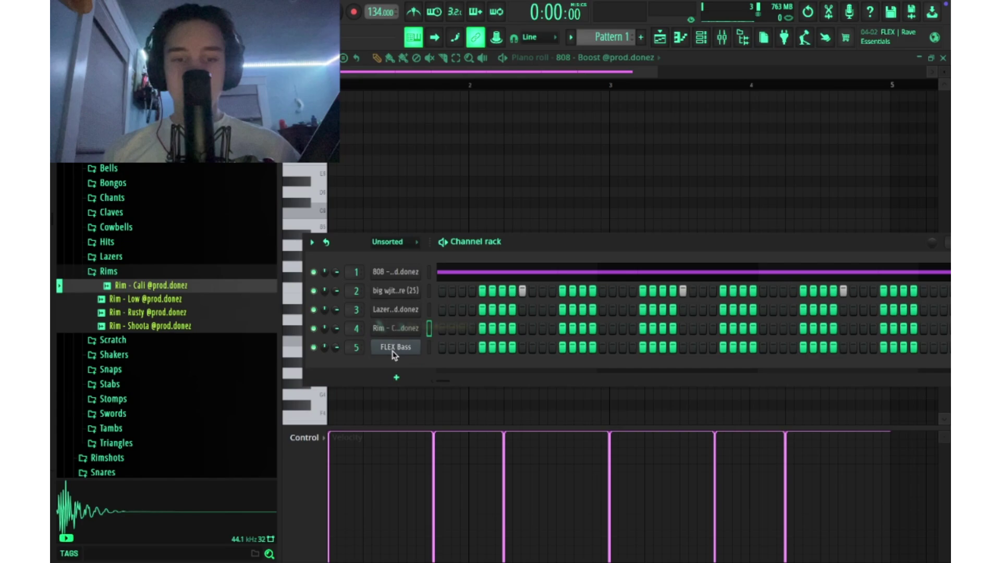
Delete the FLEX Bass channel from the channel rack and return to the kit's main folder list
{"action": "right_click", "coordinate": [398, 348]}
{"action": "left_click", "coordinate": [441, 492]}
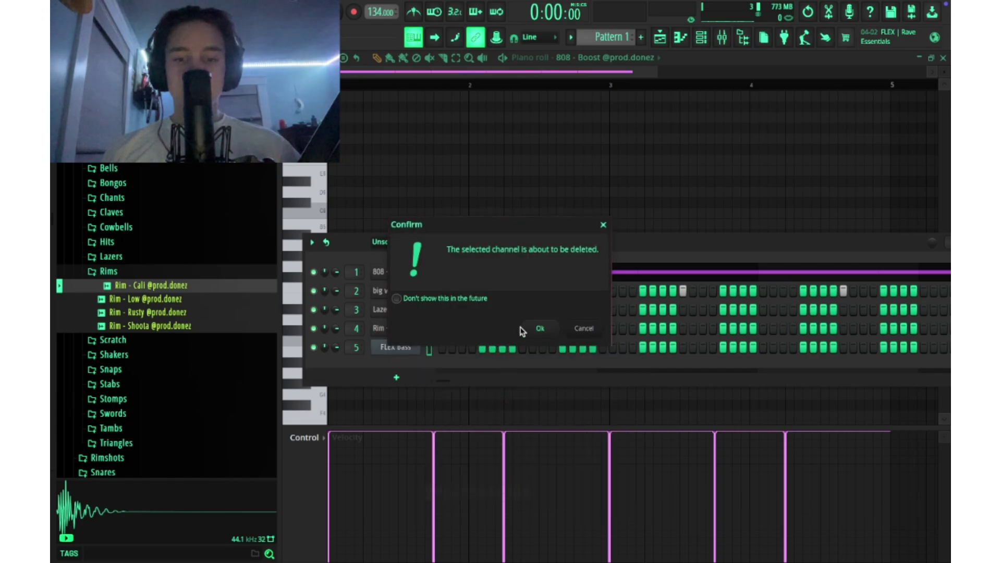
{"action": "left_click", "coordinate": [539, 329]}
{"action": "scroll", "coordinate": [117, 206], "scroll_direction": "up", "scroll_amount": 5}
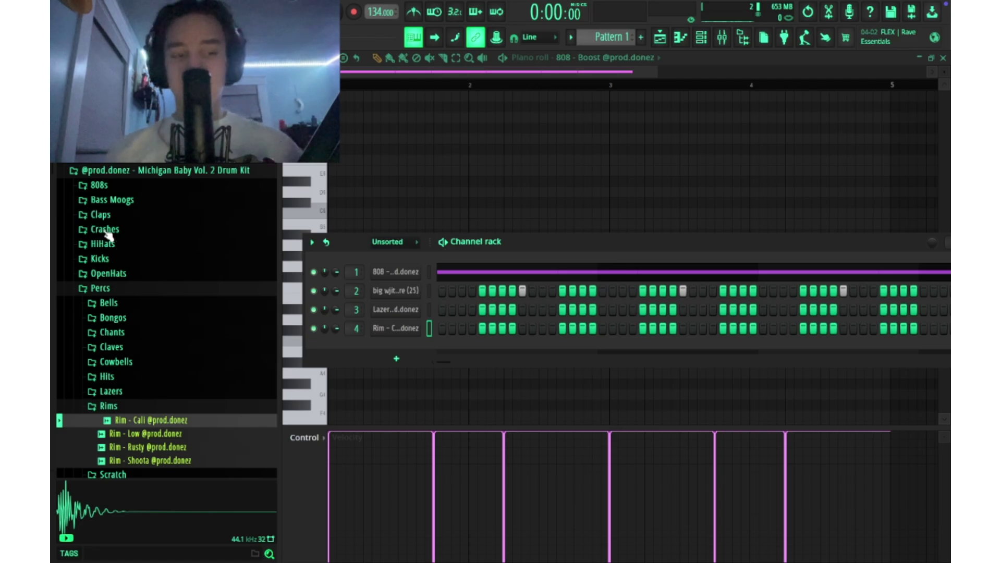
Place rim hits on steps 13 and 15 of the Rim - Cali channel while playing the pattern
{"action": "key", "text": "space"}
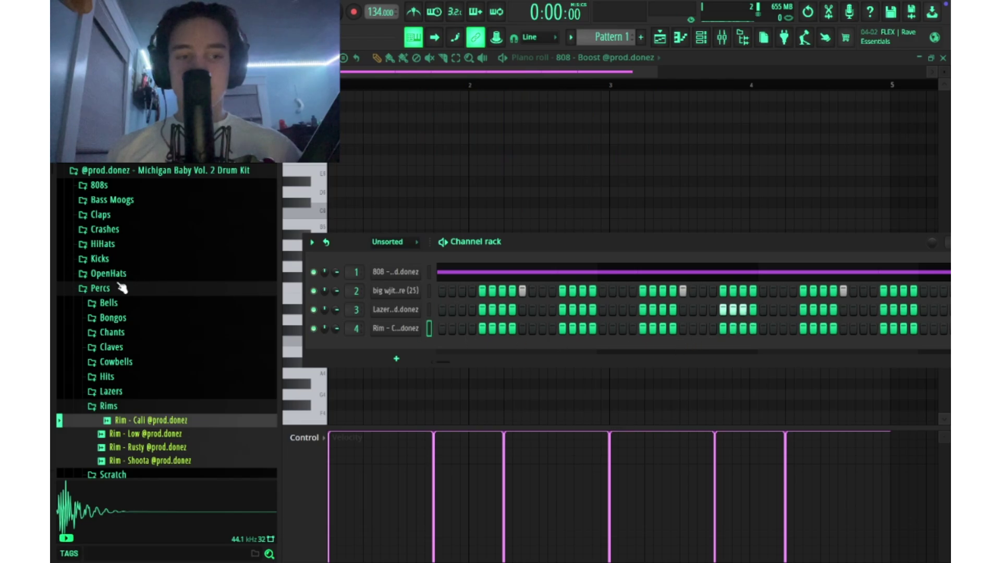
{"action": "key", "text": "space"}
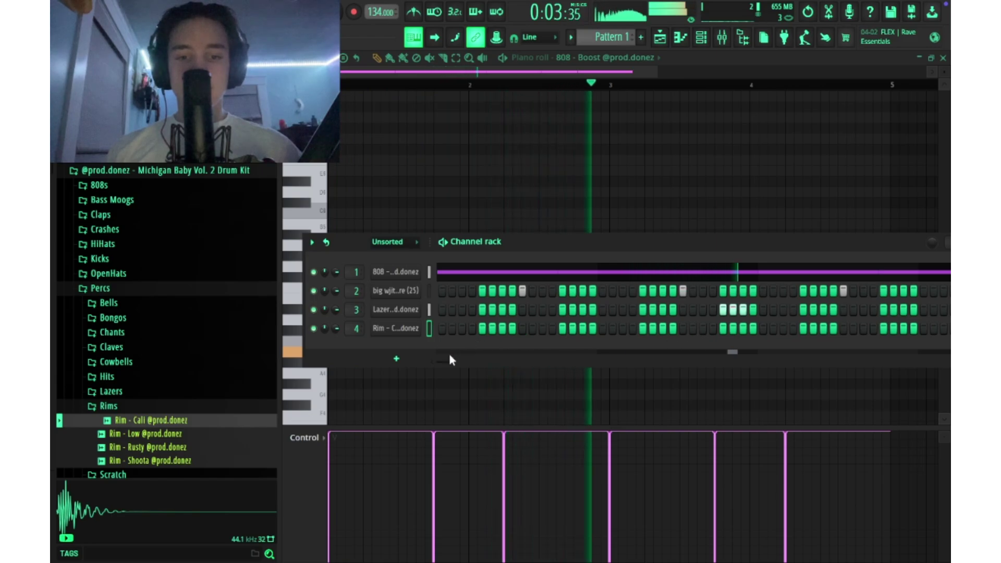
{"action": "left_click_drag", "start_coordinate": [438, 361], "coordinate": [452, 359]}
{"action": "key", "text": "space"}
{"action": "key", "text": "space"}
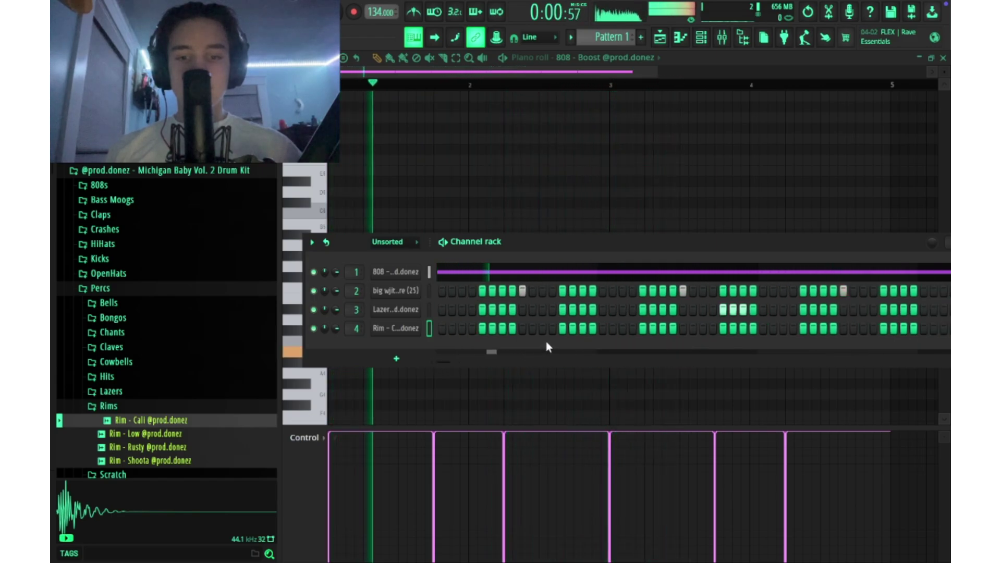
{"action": "left_click_drag", "start_coordinate": [553, 328], "coordinate": [572, 328]}
{"action": "key", "text": "space"}
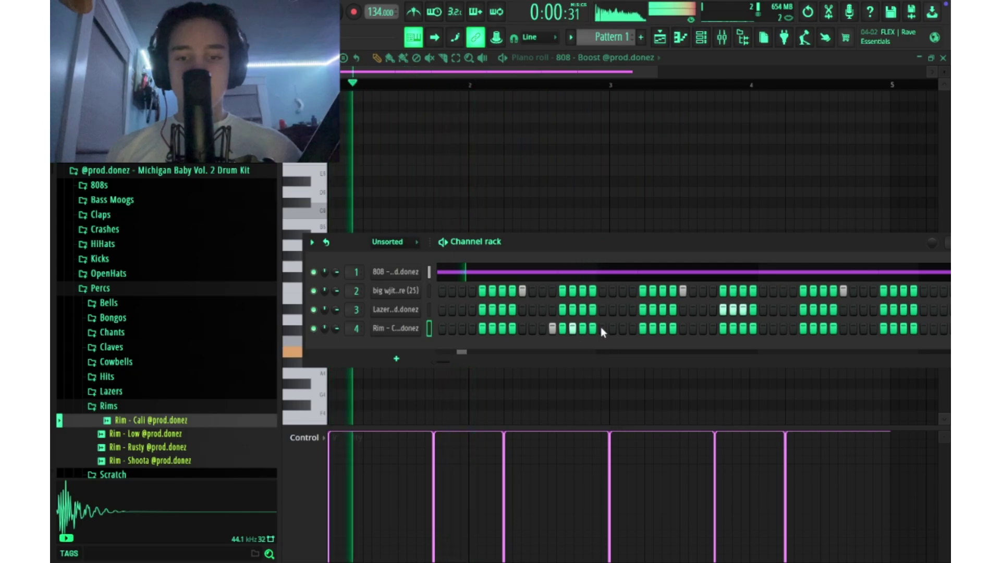
{"action": "left_click_drag", "start_coordinate": [552, 329], "coordinate": [575, 326]}
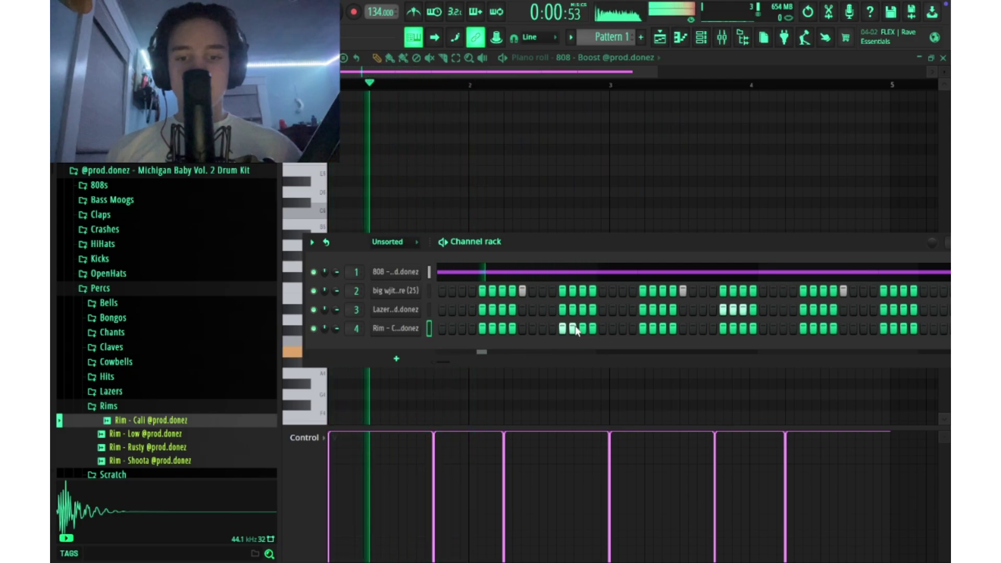
{"action": "left_click", "coordinate": [583, 328]}
{"action": "right_click", "coordinate": [573, 329]}
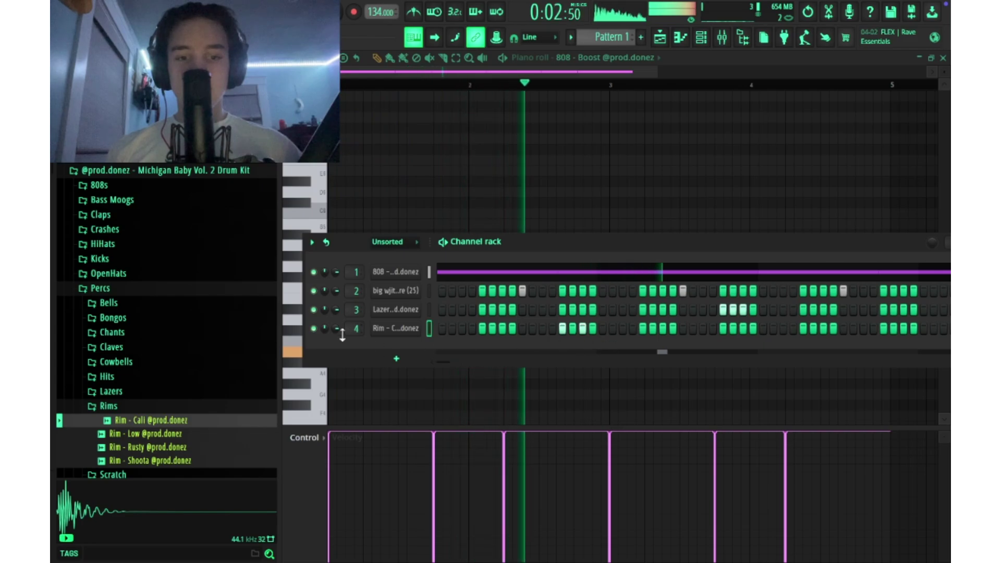
Raise the mixer's Insert 2 level to 0.7, close the mixer and replay the pattern
{"action": "left_click", "coordinate": [719, 42]}
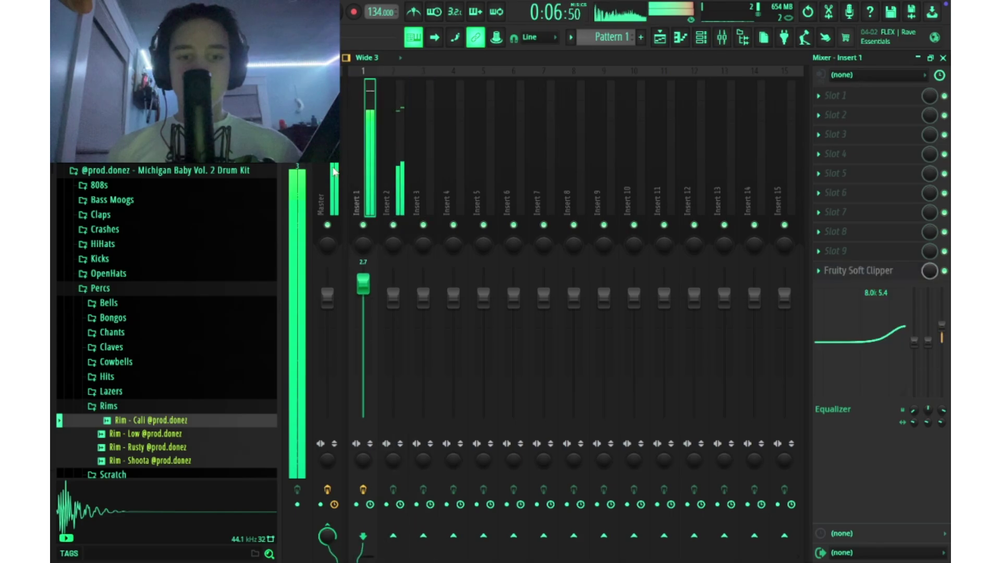
{"action": "left_click", "coordinate": [395, 294]}
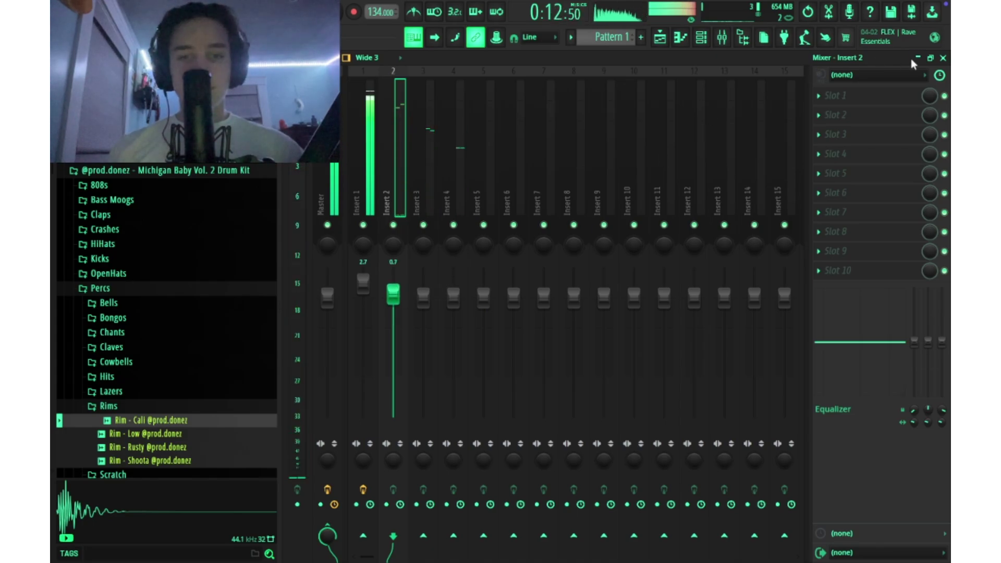
{"action": "left_click", "coordinate": [943, 58]}
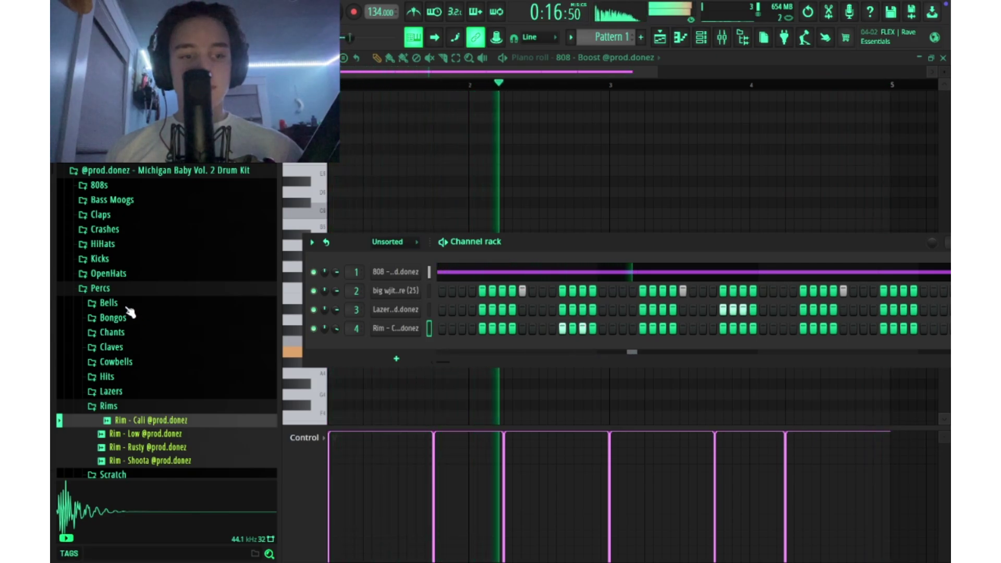
{"action": "key", "text": "space"}
{"action": "key", "text": "space"}
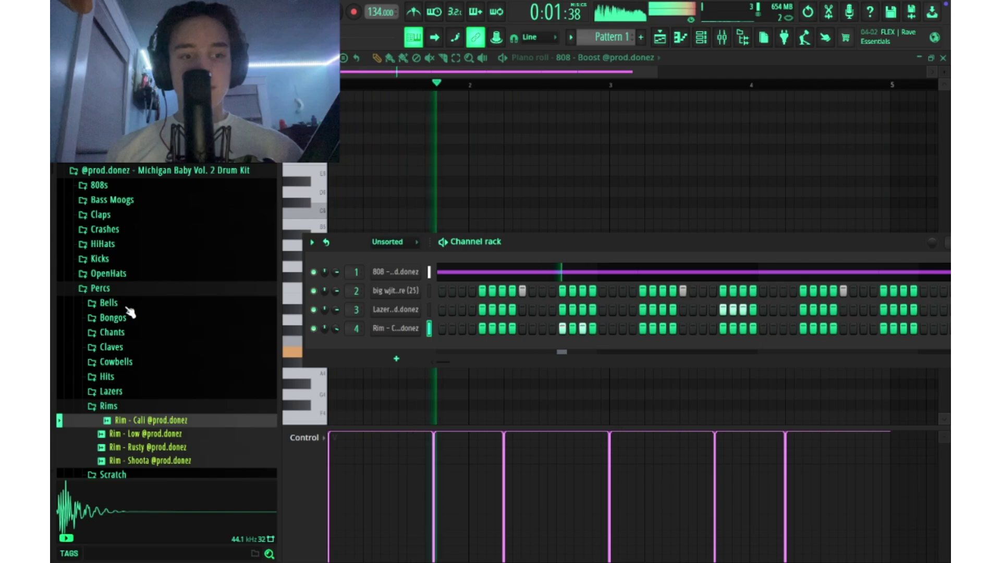
Collapse the Percs folder and look through the kit's OpenHats samples
{"action": "left_click", "coordinate": [102, 290]}
{"action": "key", "text": "space"}
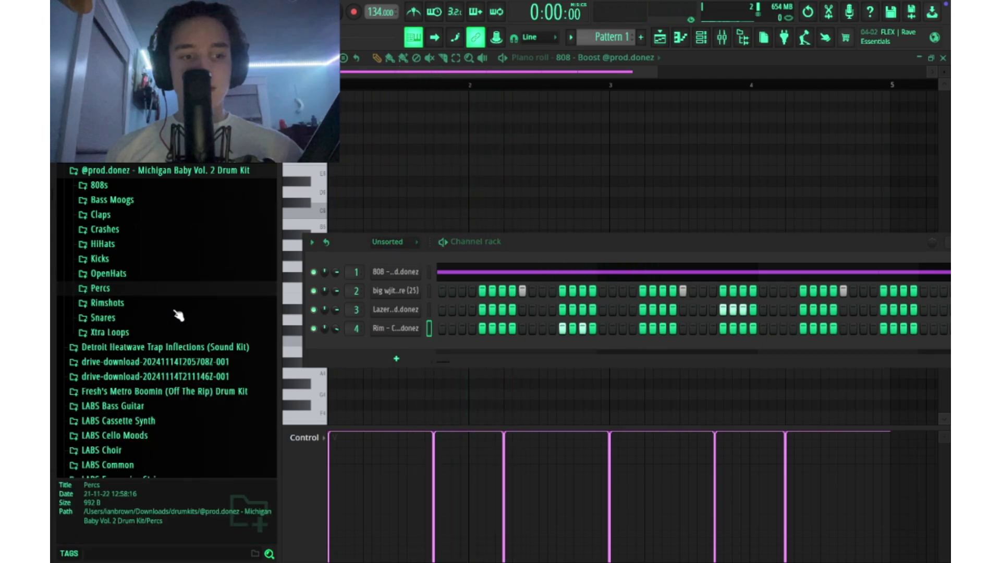
{"action": "left_click", "coordinate": [111, 275]}
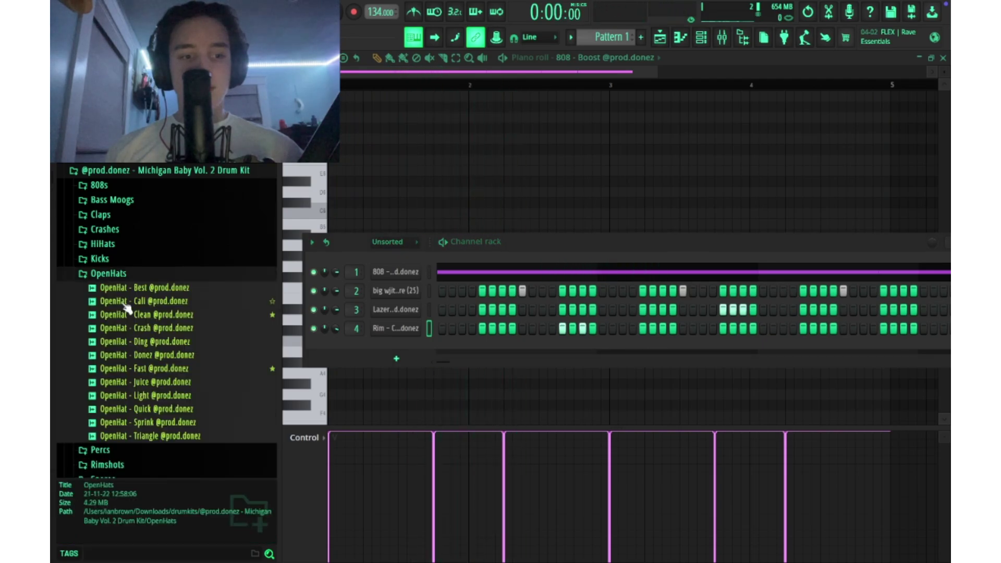
{"action": "left_click", "coordinate": [88, 277]}
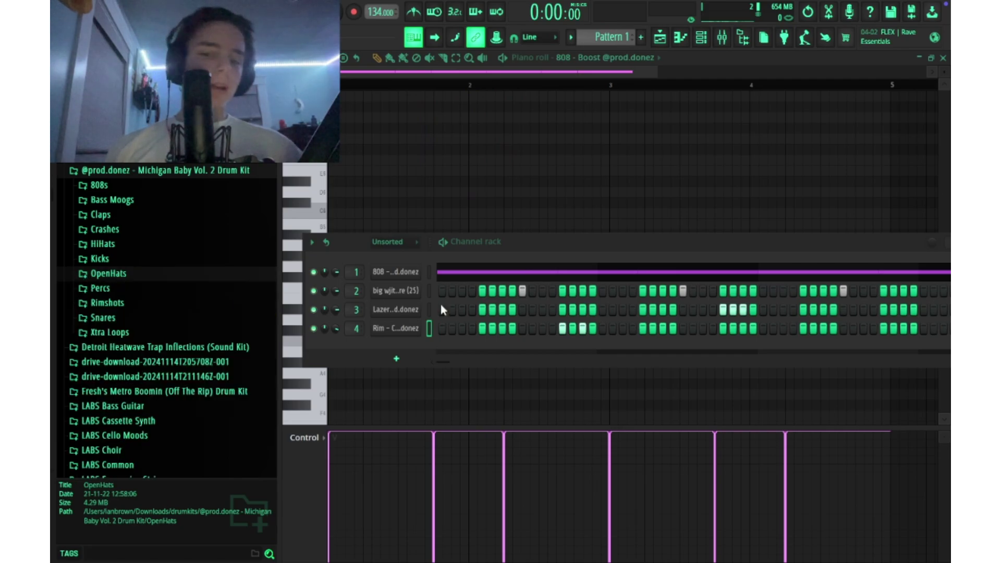
Duplicate the Rim - Cali notes from bars 1 and 2 into bars 3 and 4 in the piano roll
{"action": "key", "text": "space"}
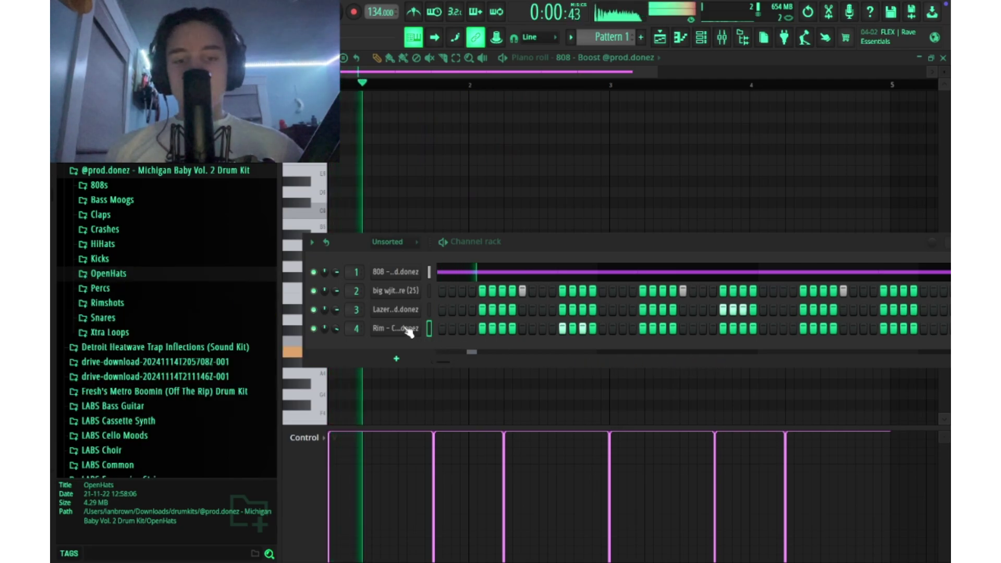
{"action": "right_click", "coordinate": [409, 328]}
{"action": "left_click", "coordinate": [441, 327]}
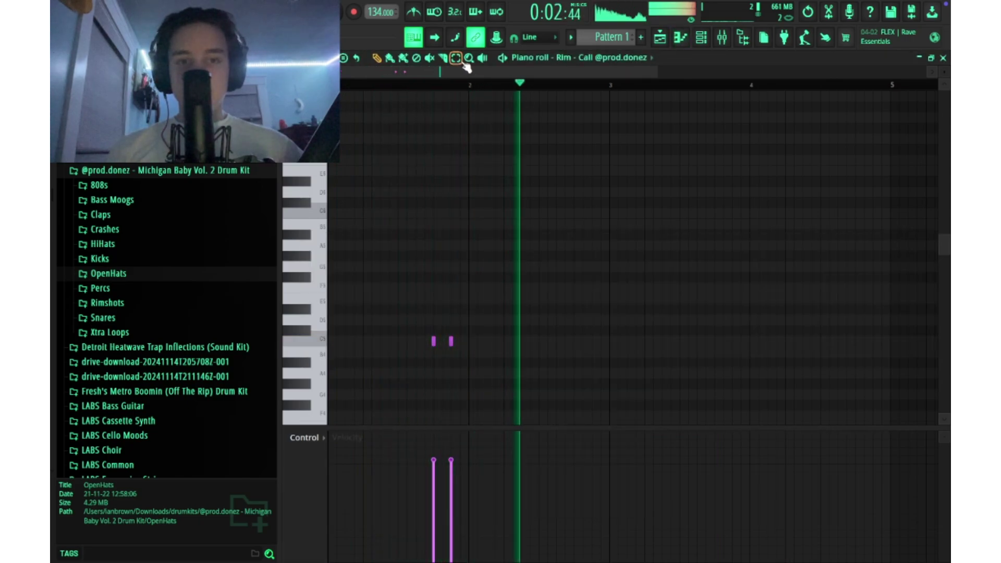
{"action": "key", "text": "ctrl+a"}
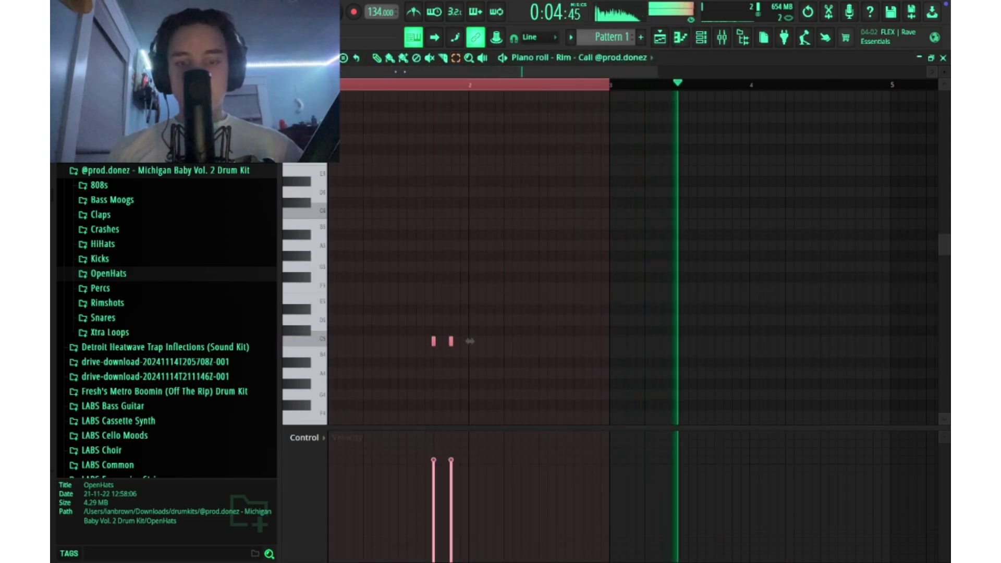
{"action": "key", "text": "ctrl+b"}
Add two Lazer - Best notes on C5 near the end of bar 4 in its piano roll
{"action": "left_click", "coordinate": [708, 39]}
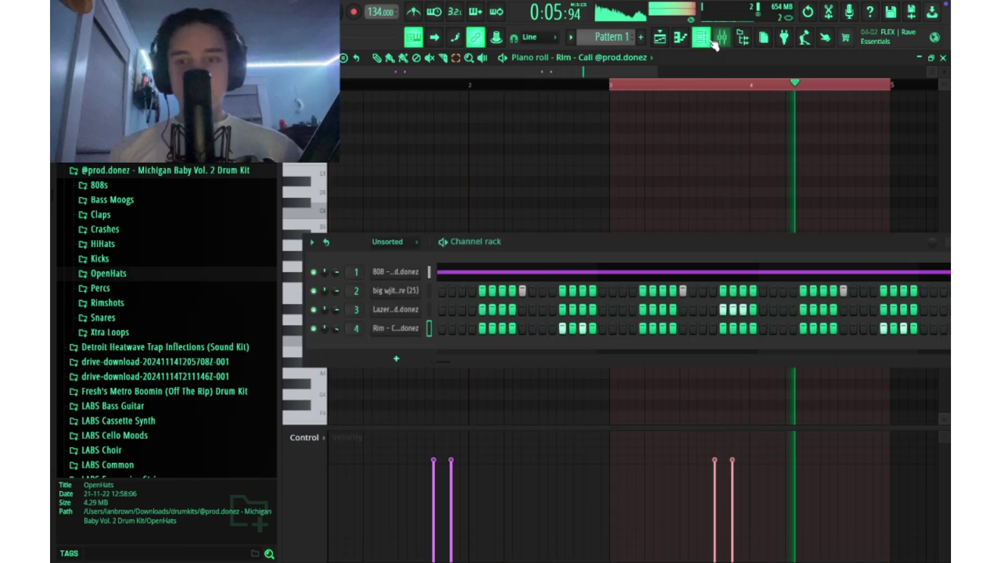
{"action": "right_click", "coordinate": [409, 309]}
{"action": "left_click", "coordinate": [441, 308]}
{"action": "left_click", "coordinate": [652, 87]}
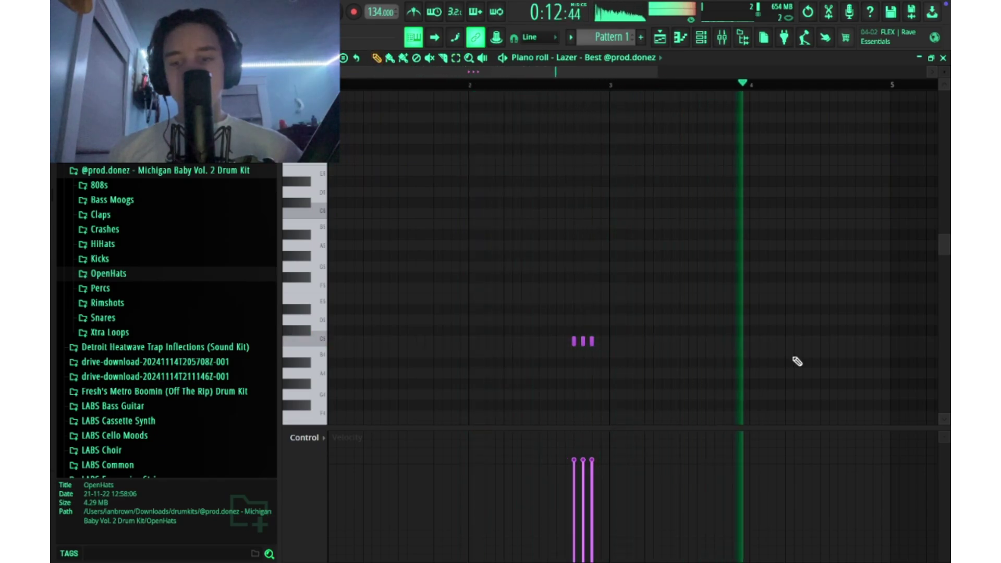
{"action": "left_click", "coordinate": [883, 343]}
{"action": "key", "text": "space"}
{"action": "left_click_drag", "start_coordinate": [883, 344], "coordinate": [880, 344]}
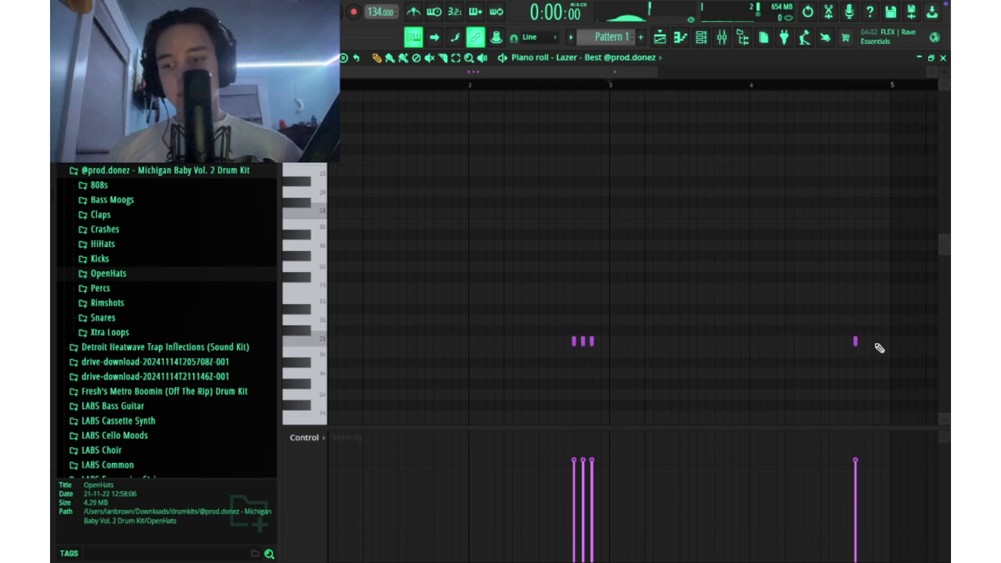
Audition samples in the kit's Snares folder and add Snare - Win as a new channel in the rack
{"action": "left_click", "coordinate": [702, 39]}
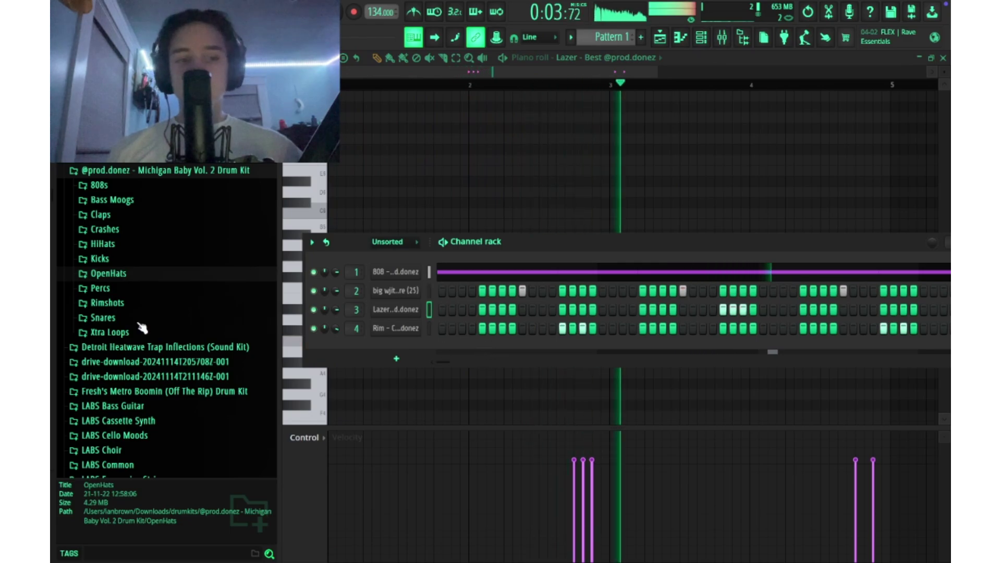
{"action": "key", "text": "space"}
{"action": "left_click", "coordinate": [99, 318]}
{"action": "left_click", "coordinate": [113, 324]}
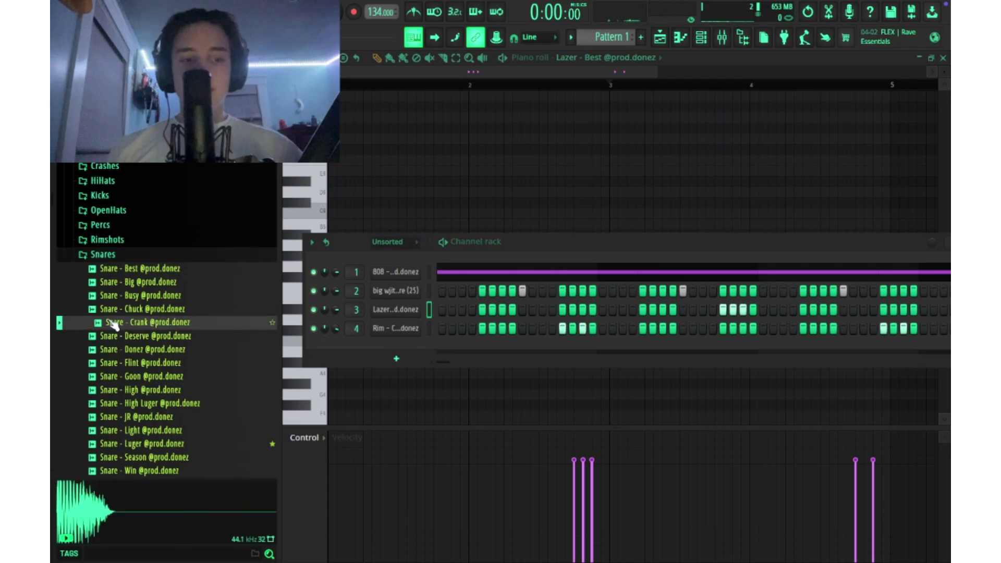
{"action": "scroll", "coordinate": [113, 363], "scroll_direction": "down", "scroll_amount": 3}
{"action": "left_click", "coordinate": [116, 390]}
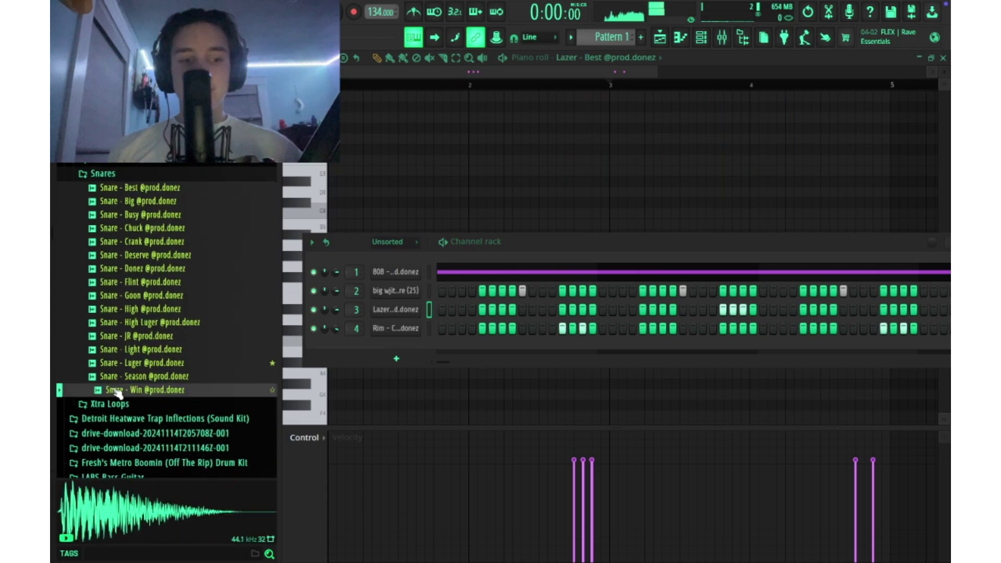
{"action": "left_click_drag", "start_coordinate": [395, 335], "coordinate": [393, 340]}
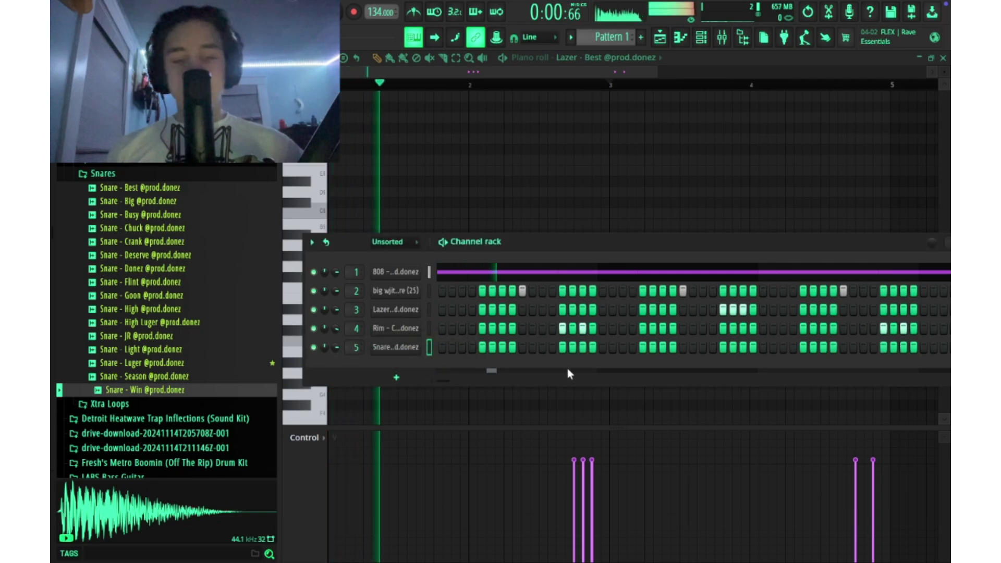
{"action": "key", "text": "space"}
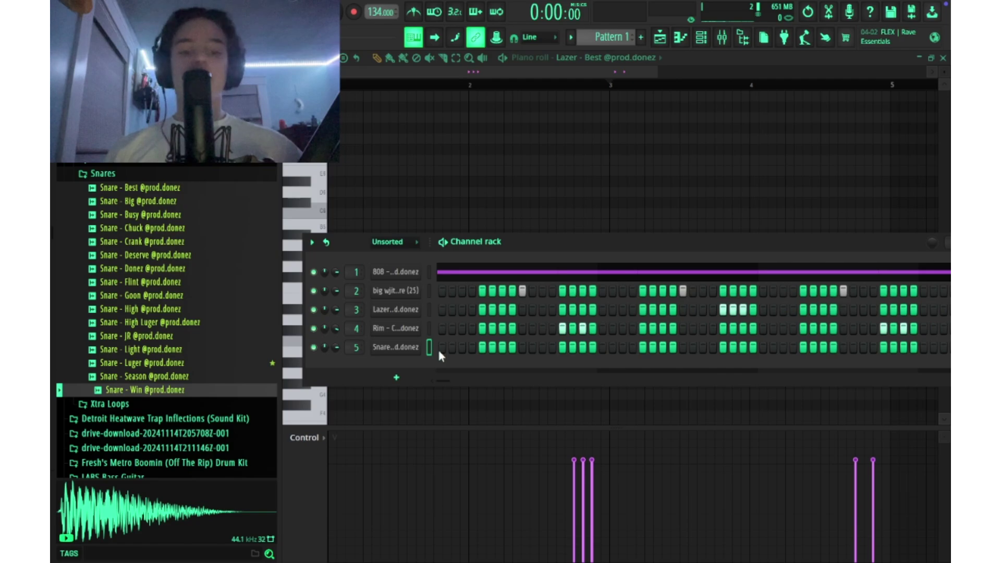
Draw two C5 notes in the first half of bar 1 in the Snare - Win piano roll and play the pattern
{"action": "right_click", "coordinate": [420, 345]}
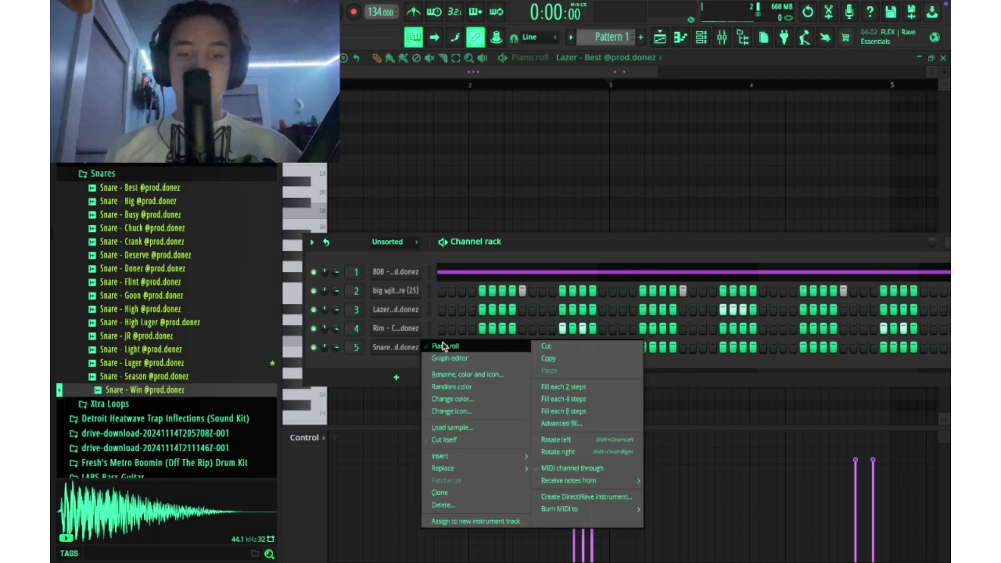
{"action": "left_click", "coordinate": [442, 347]}
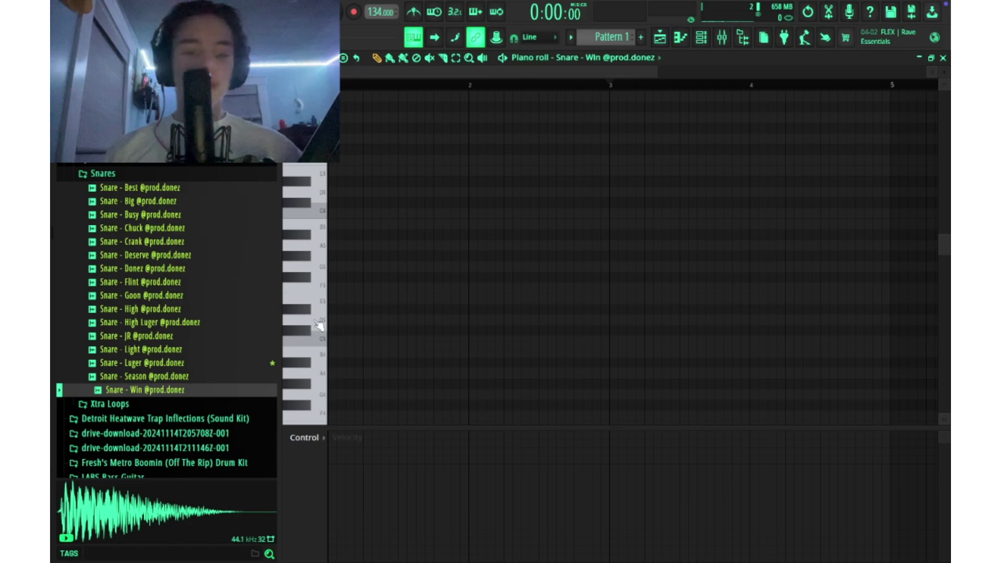
{"action": "scroll", "coordinate": [345, 325], "scroll_direction": "down", "scroll_amount": 4}
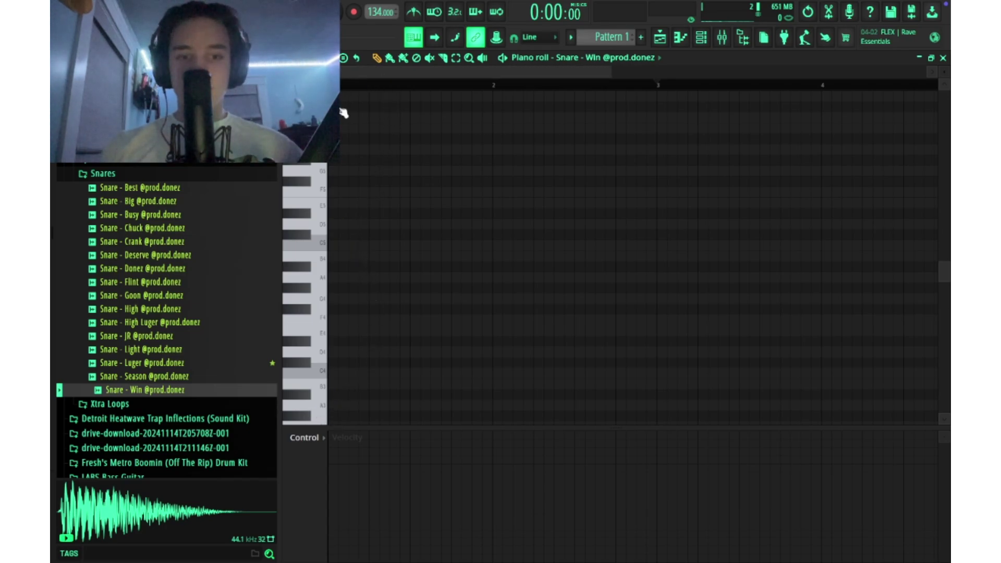
{"action": "key", "text": "space"}
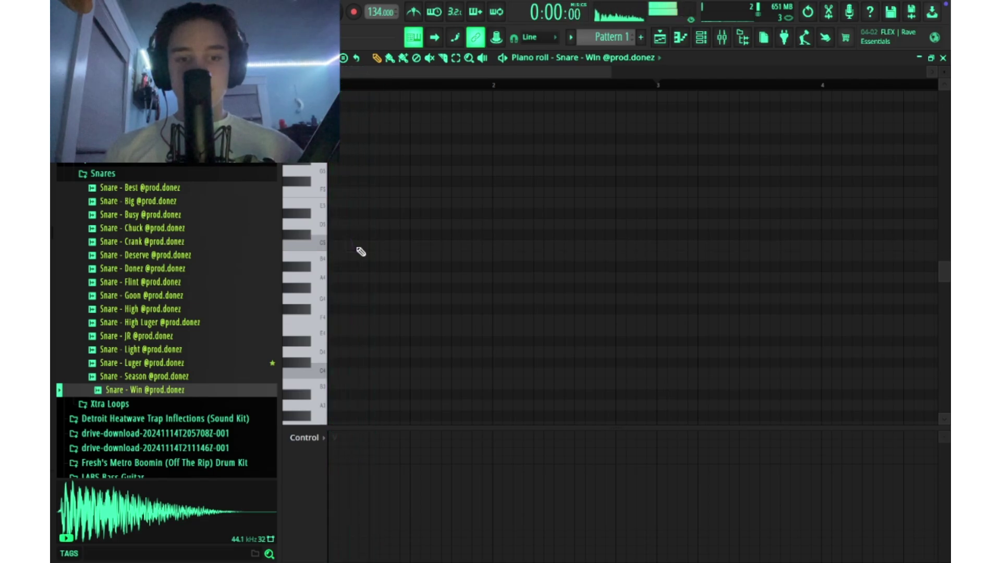
{"action": "left_click_drag", "start_coordinate": [358, 252], "coordinate": [379, 252]}
{"action": "left_click", "coordinate": [380, 246]}
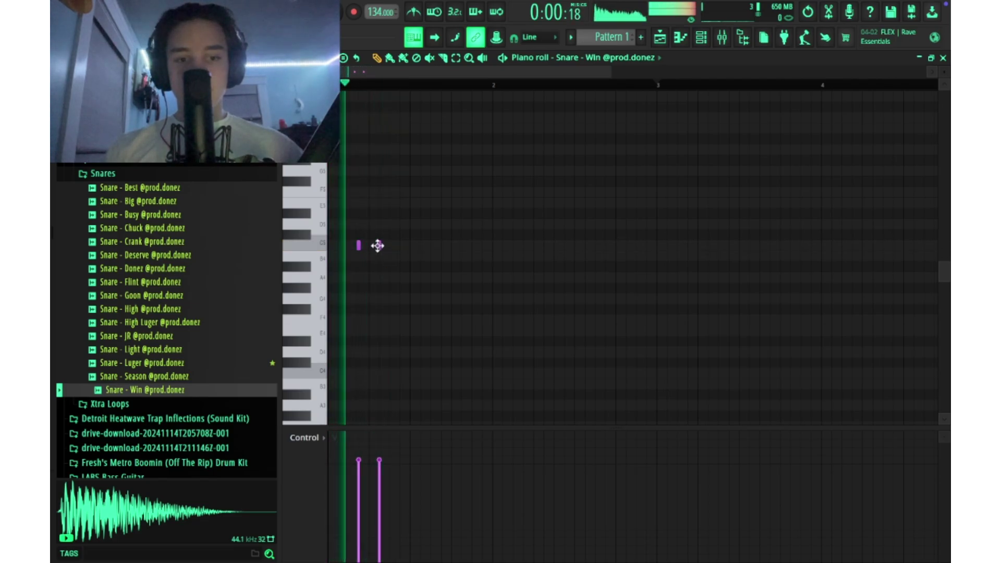
{"action": "scroll", "coordinate": [377, 246], "scroll_direction": "up", "scroll_amount": 2}
{"action": "key", "text": "space"}
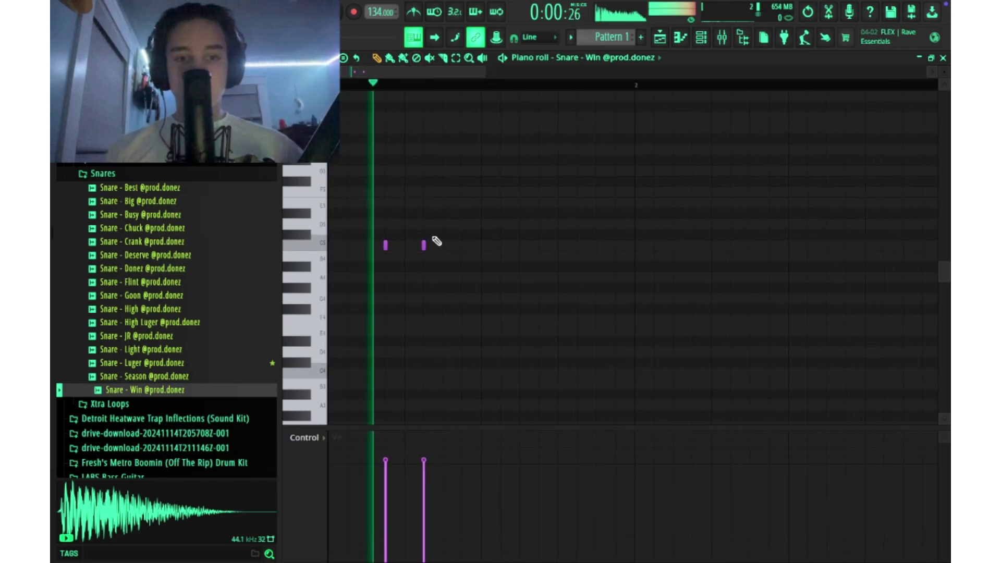
Shift the second Snare - Win note slightly later and add C5 notes near the end of bar 1 and at the start of bar 2
{"action": "left_click_drag", "start_coordinate": [425, 245], "coordinate": [436, 247]}
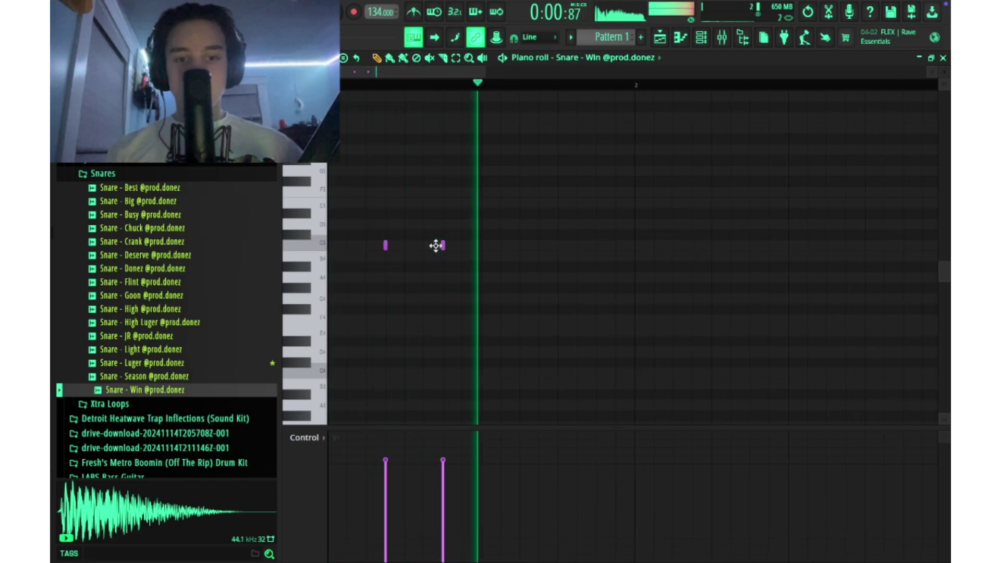
{"action": "scroll", "coordinate": [556, 259], "scroll_direction": "down", "scroll_amount": 1}
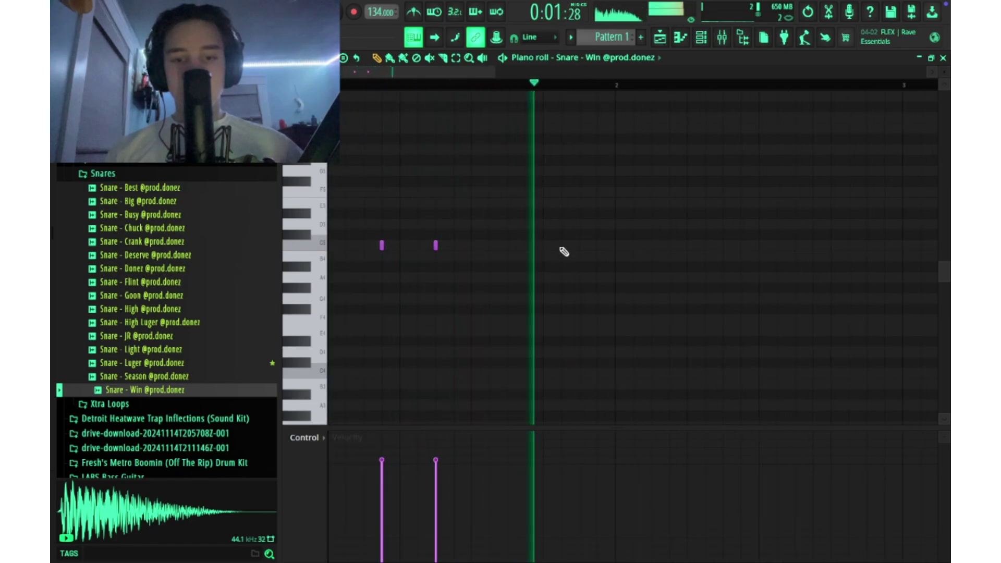
{"action": "left_click", "coordinate": [581, 246]}
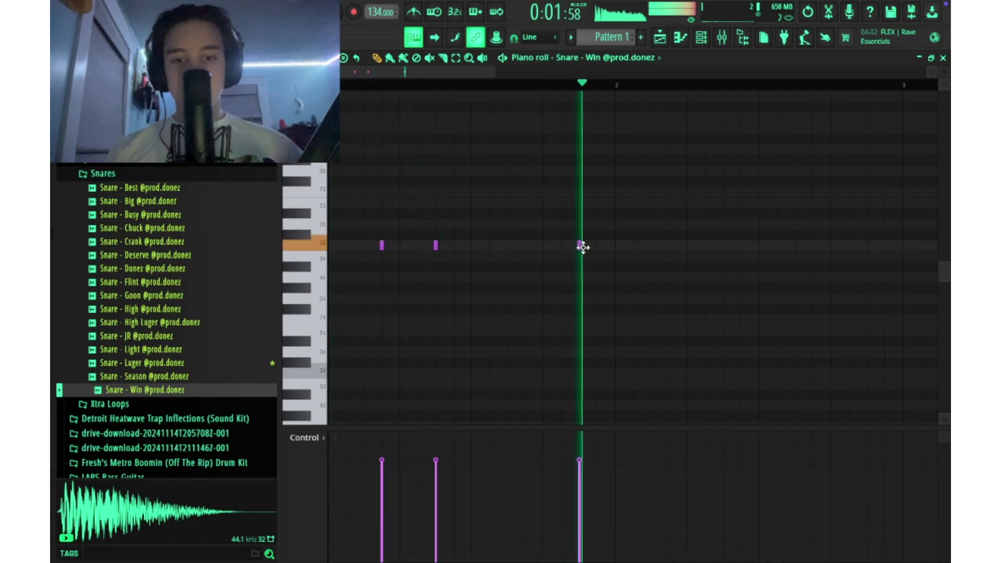
{"action": "left_click", "coordinate": [597, 246]}
{"action": "left_click", "coordinate": [616, 246]}
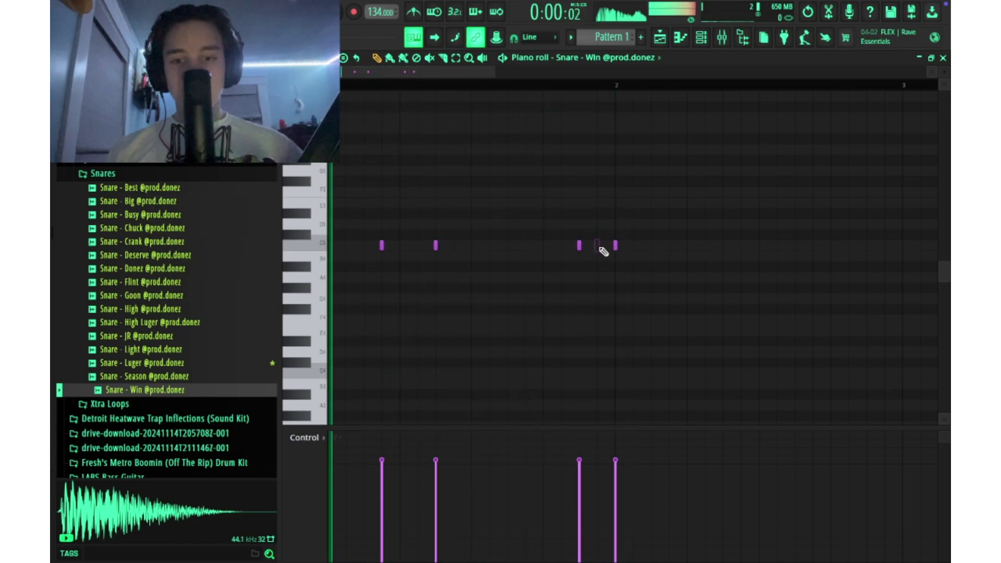
Add three more C5 notes to the first half of bar 2 in the Snare - Win piano roll
{"action": "left_click", "coordinate": [667, 246]}
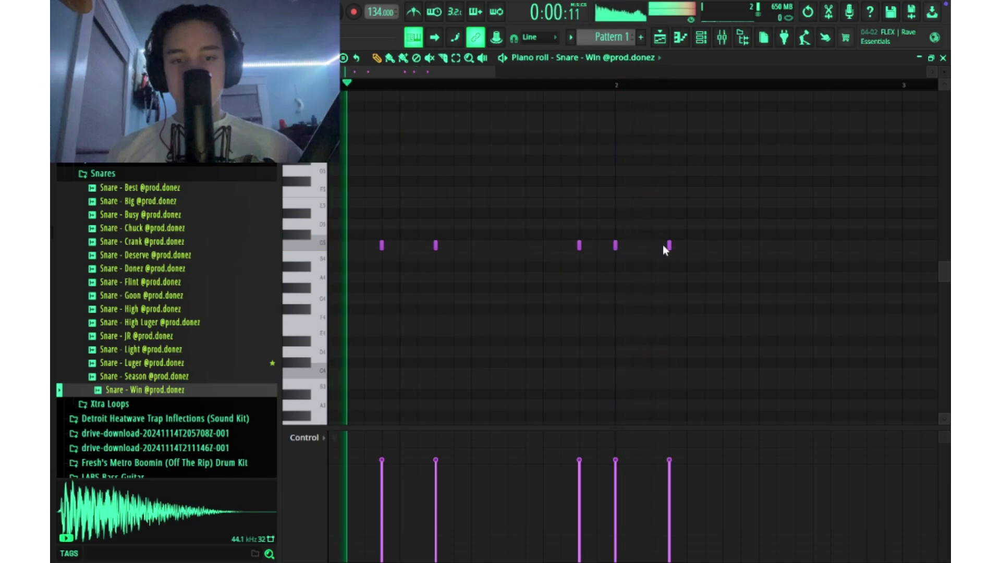
{"action": "left_click", "coordinate": [633, 246]}
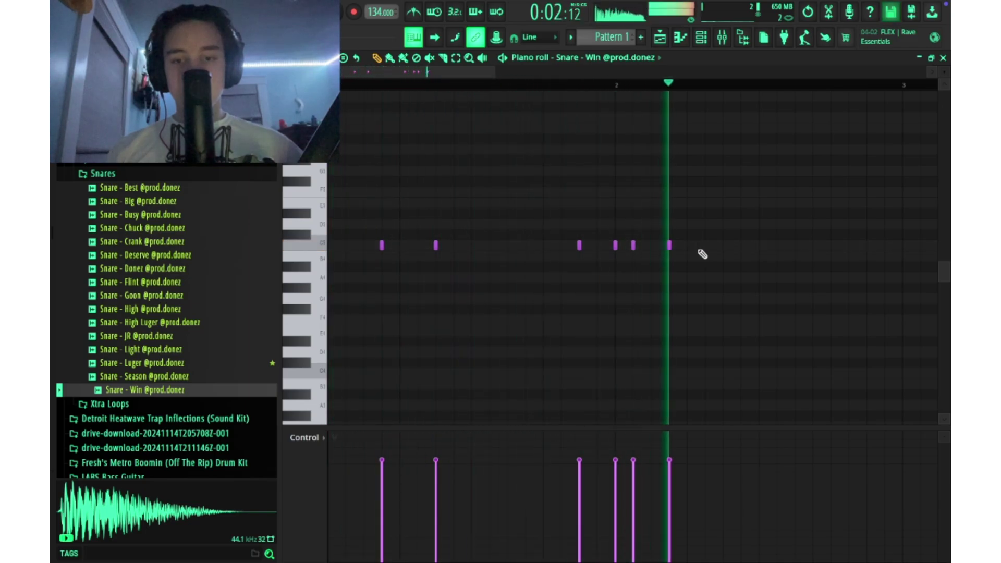
{"action": "left_click", "coordinate": [705, 245]}
{"action": "left_click", "coordinate": [726, 251]}
{"action": "scroll", "coordinate": [726, 254], "scroll_direction": "down", "scroll_amount": 2}
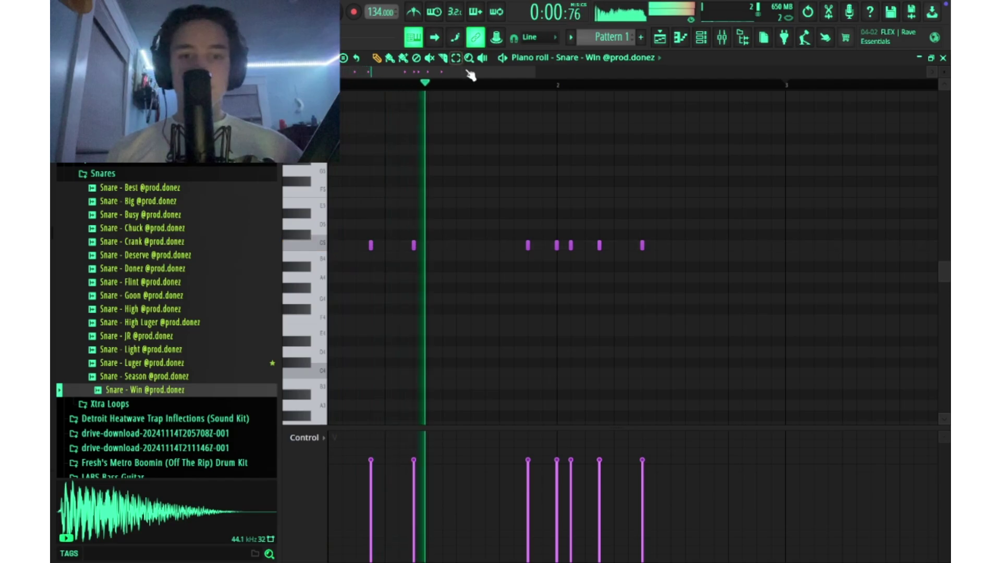
Duplicate all Snare - Win notes from bars 1 and 2 into bars 3 and 4 and clear the selection
{"action": "scroll", "coordinate": [508, 99], "scroll_direction": "down", "scroll_amount": 2}
{"action": "scroll", "coordinate": [513, 112], "scroll_direction": "down", "scroll_amount": 1}
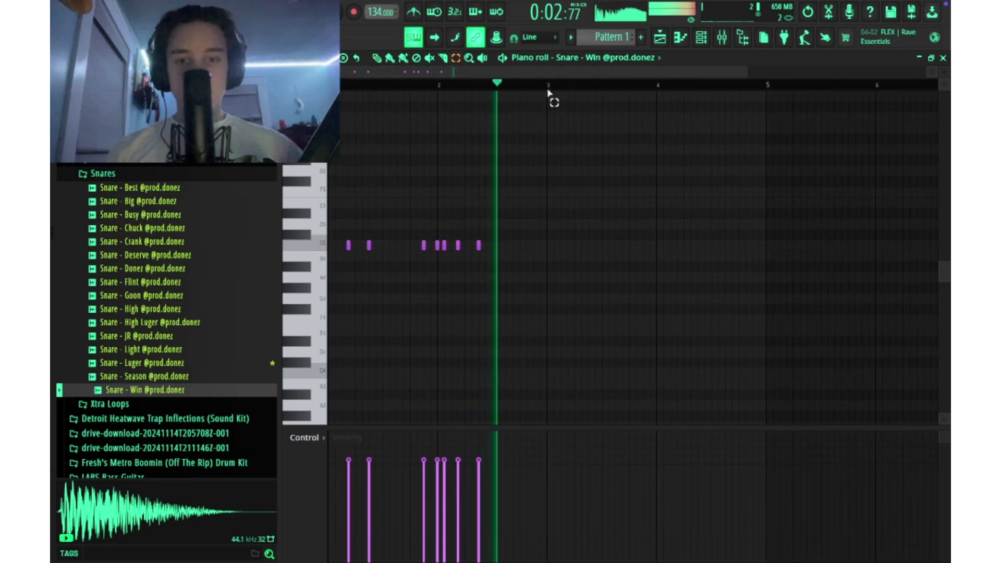
{"action": "key", "text": "ctrl+a"}
{"action": "key", "text": "ctrl+b"}
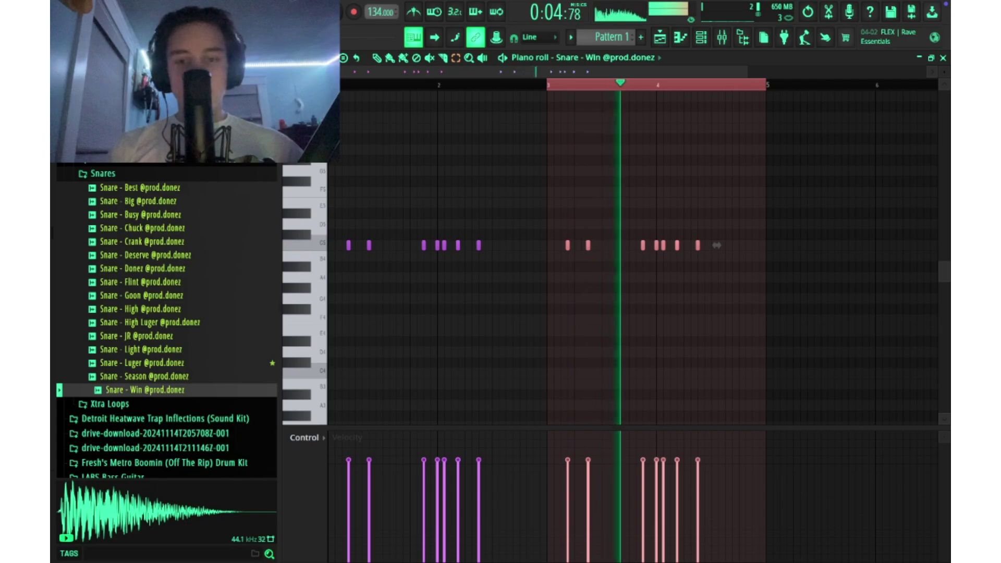
{"action": "key", "text": "ctrl+d"}
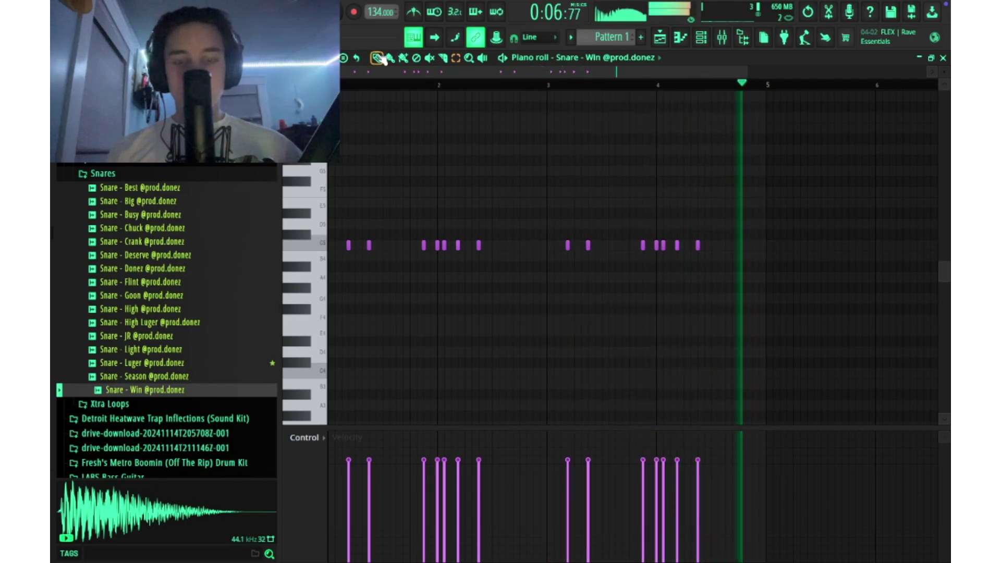
Transpose all Snare - Win notes up one semitone, raise their velocities to maximum and play the result
{"action": "key", "text": "shift+Up"}
{"action": "key", "text": "space"}
{"action": "key", "text": "space"}
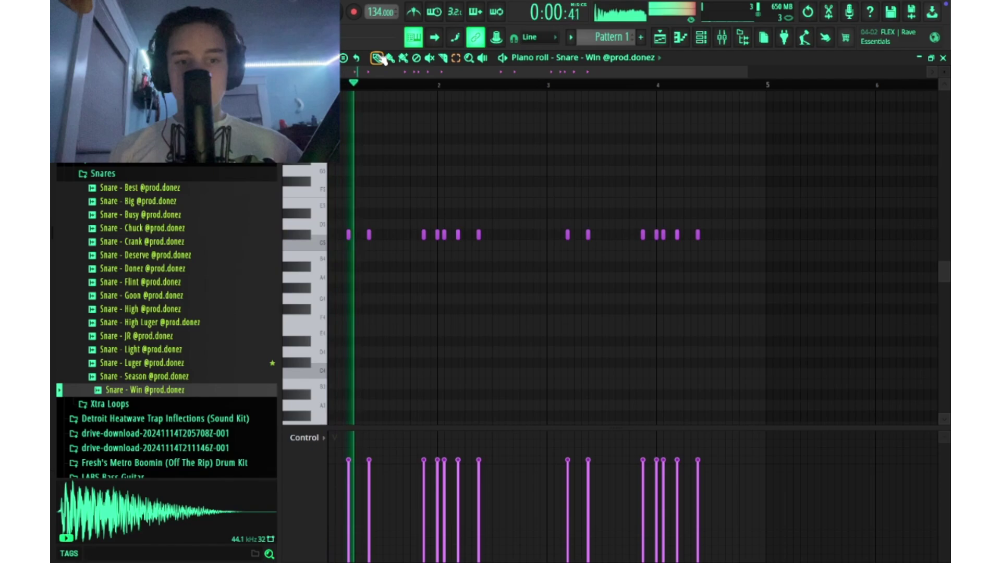
{"action": "key", "text": "space"}
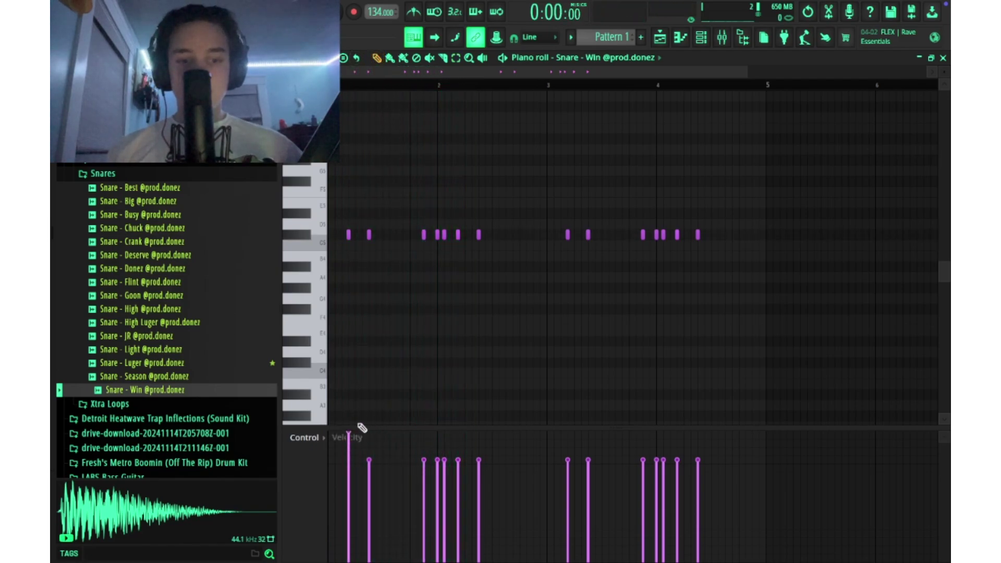
{"action": "key", "text": "space"}
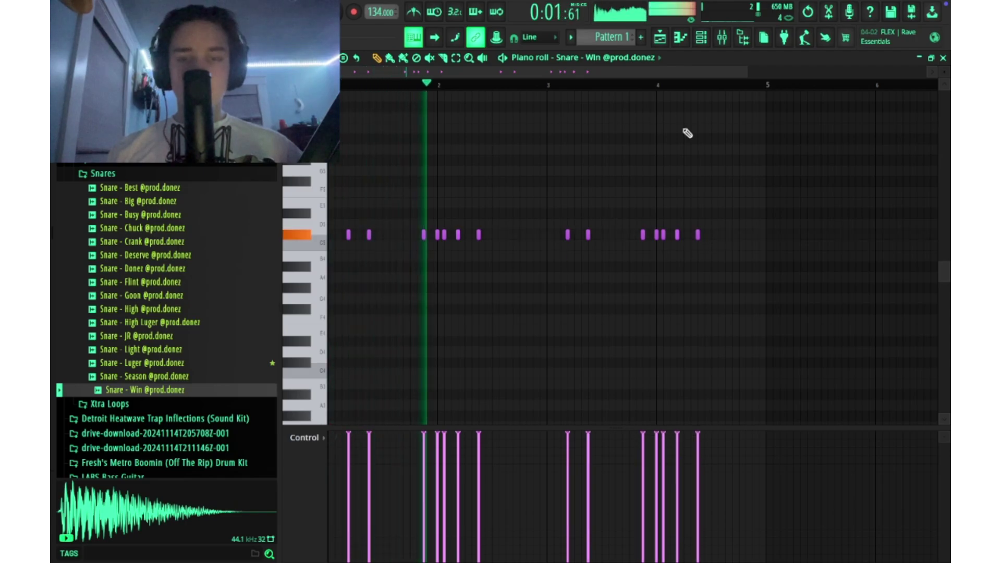
Lower mixer Insert 5 to about -3.2 dB and boost its equalizer by about 2.8 at 90 Hz and 2.9 at 8.0 kHz
{"action": "left_click", "coordinate": [721, 37]}
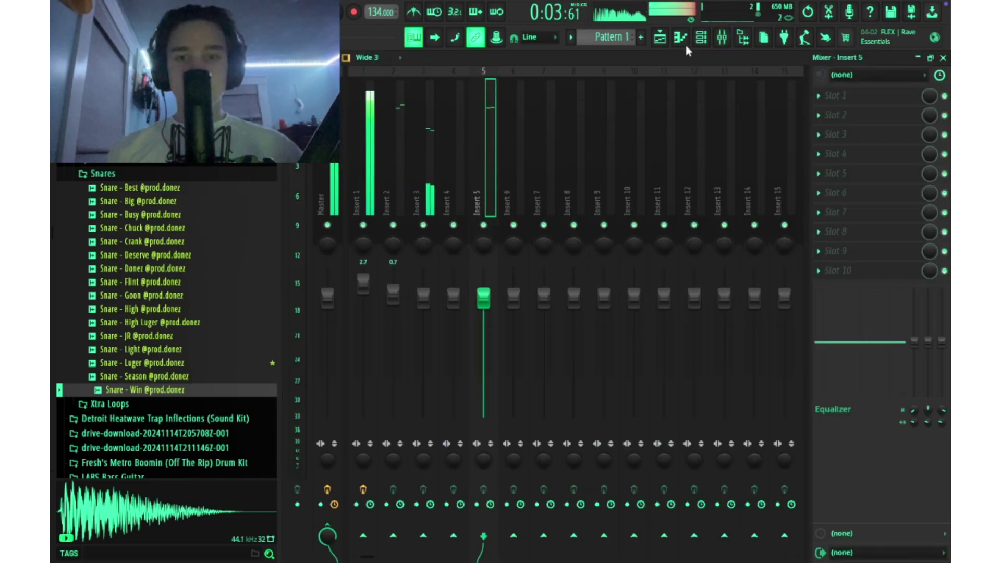
{"action": "left_click", "coordinate": [700, 38]}
{"action": "left_click", "coordinate": [367, 191]}
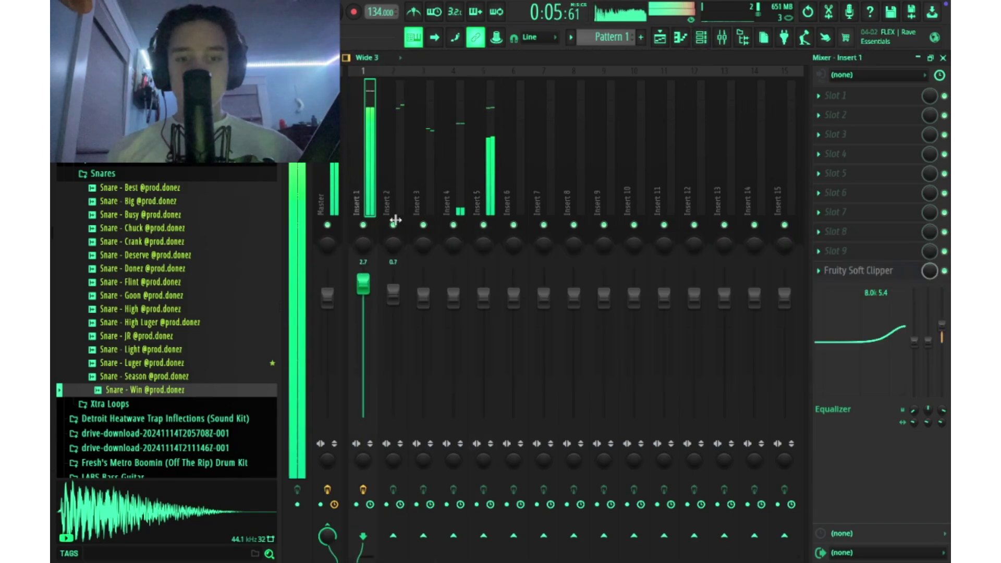
{"action": "left_click_drag", "start_coordinate": [483, 296], "coordinate": [484, 314]}
{"action": "left_click_drag", "start_coordinate": [899, 340], "coordinate": [898, 334]}
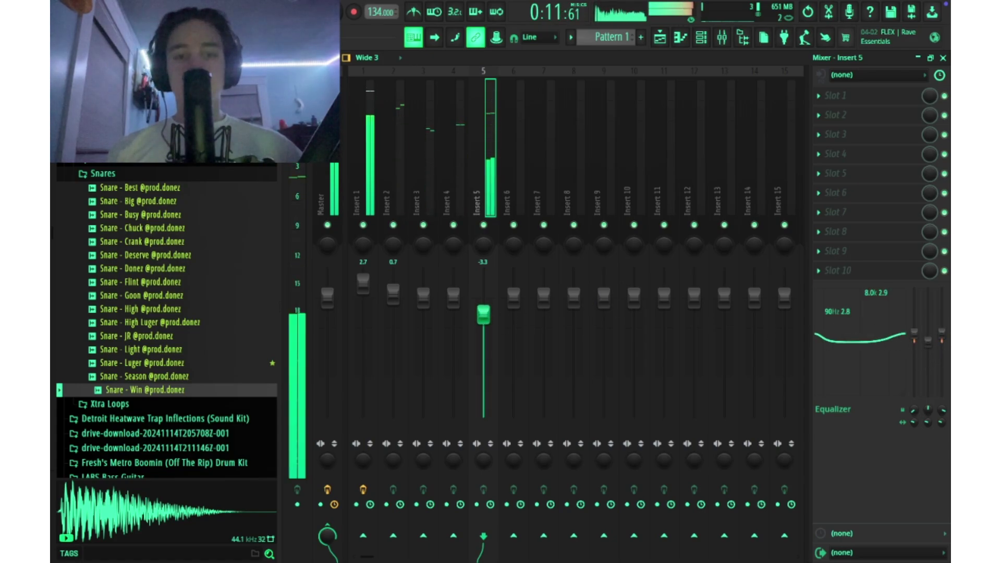
Raise mixer Insert 2 to about 1.9 dB and return to an unobstructed view of the playlist
{"action": "left_click_drag", "start_coordinate": [394, 295], "coordinate": [393, 288]}
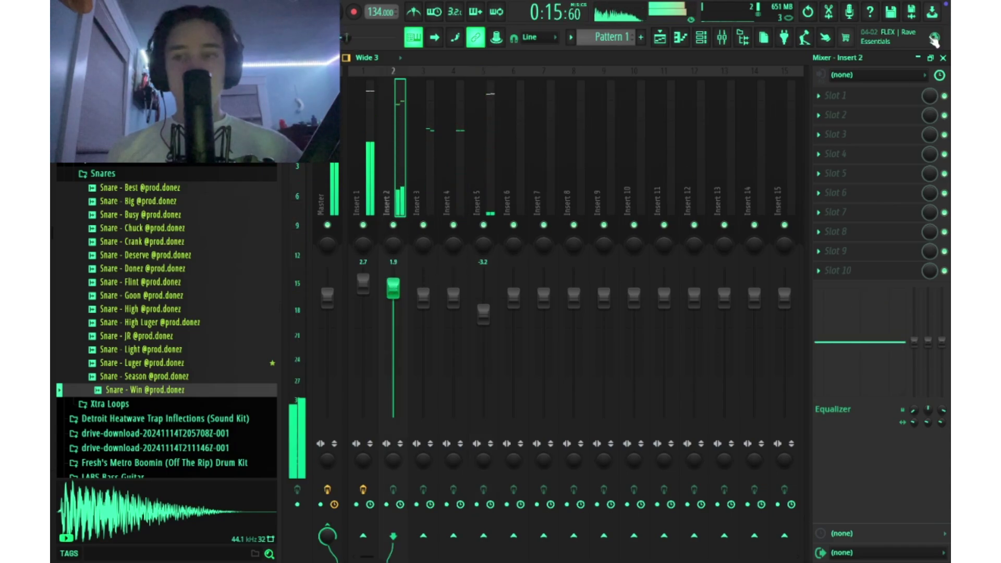
{"action": "left_click", "coordinate": [943, 58]}
{"action": "key", "text": "F5"}
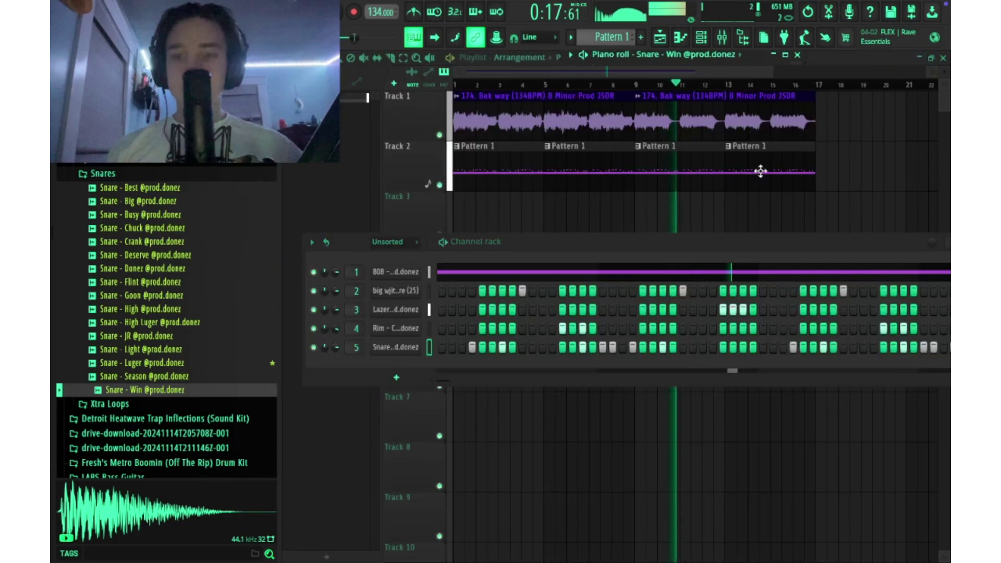
{"action": "left_click", "coordinate": [700, 223]}
{"action": "right_click", "coordinate": [700, 222]}
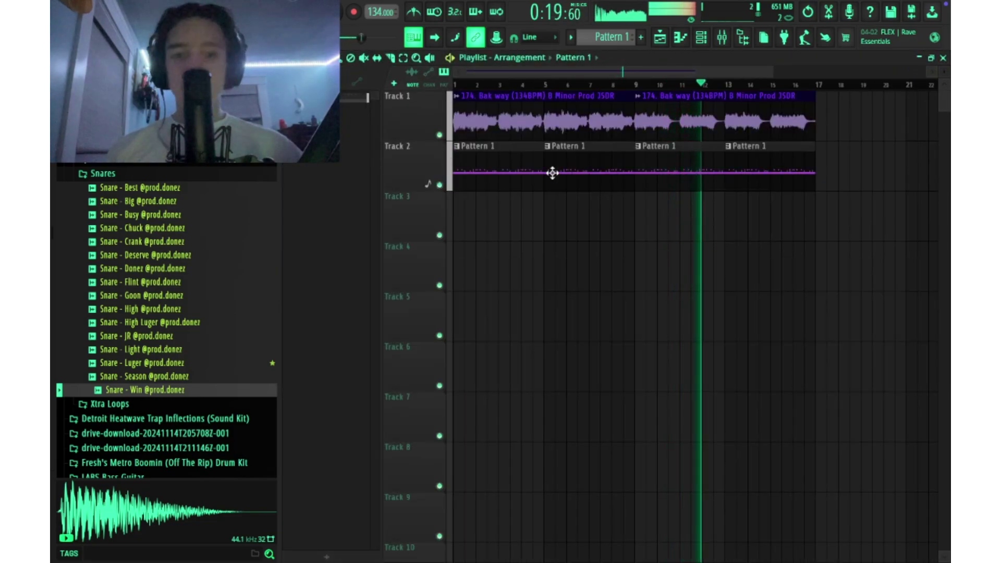
Delete the Pattern 1 clips from Track 2, split Pattern 1 by channel and stop playback
{"action": "right_click", "coordinate": [589, 172]}
{"action": "right_click", "coordinate": [678, 172]}
{"action": "right_click", "coordinate": [769, 172]}
{"action": "left_click", "coordinate": [457, 146]}
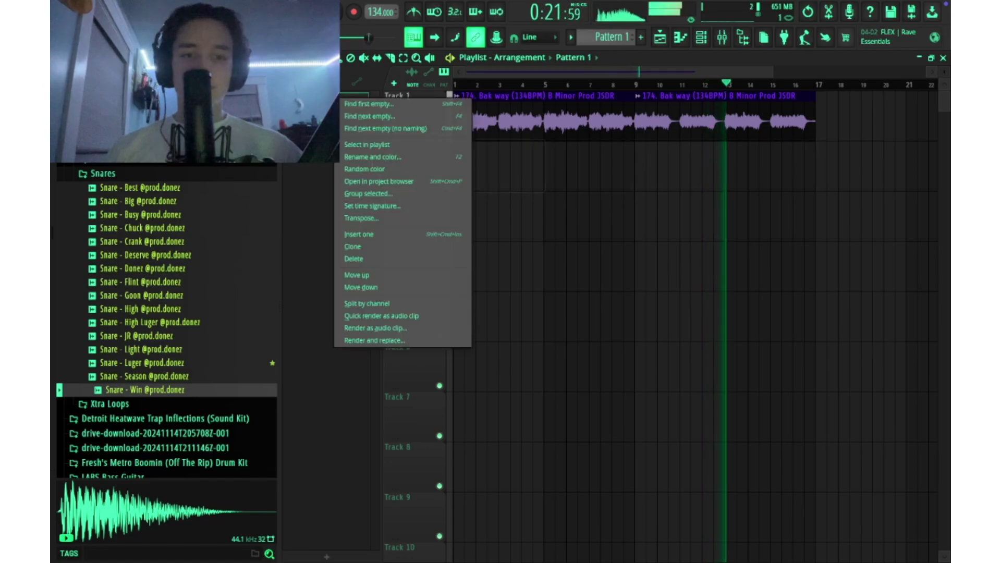
{"action": "left_click", "coordinate": [380, 242]}
{"action": "key", "text": "space"}
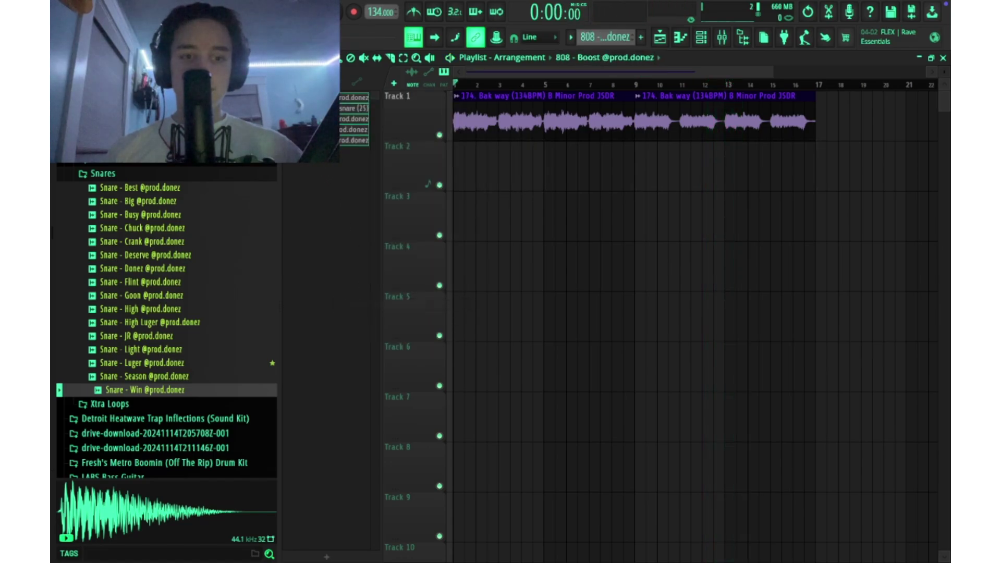
Place the split 808, clap, lazer, rim and snare patterns at bar 1 on tracks 2 to 6 and play the song
{"action": "left_click_drag", "start_coordinate": [449, 176], "coordinate": [450, 173]}
{"action": "right_click", "coordinate": [496, 176]}
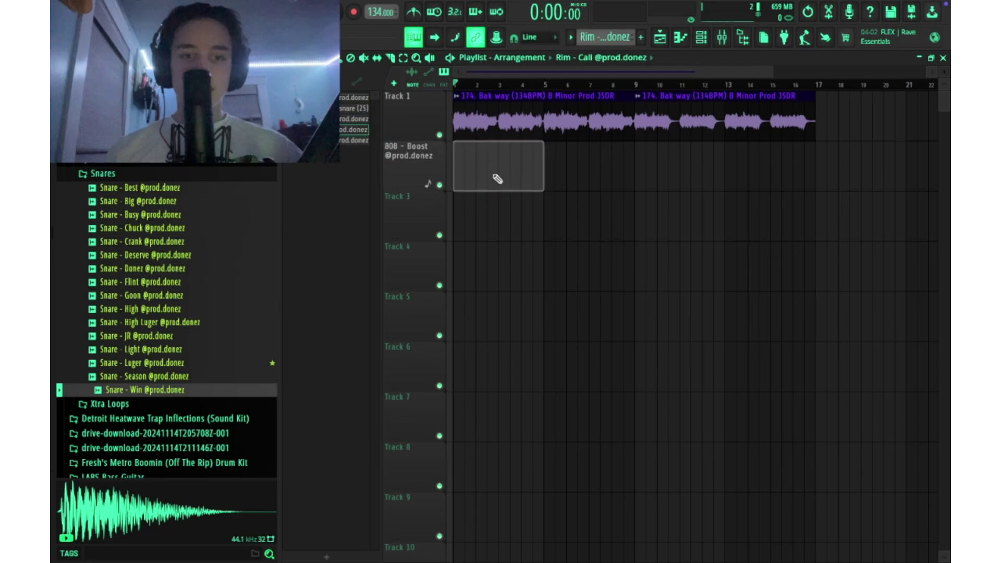
{"action": "left_click_drag", "start_coordinate": [351, 101], "coordinate": [452, 181]}
{"action": "key", "text": "space"}
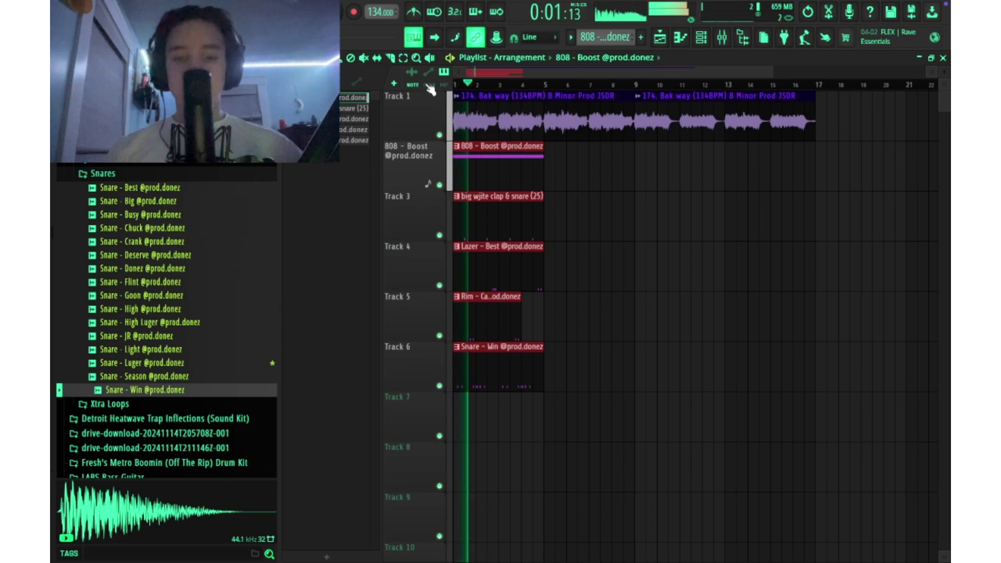
Duplicate the pattern clips on tracks 2 to 6 until they fill the arrangement through bar 16
{"action": "key", "text": "ctrl+b"}
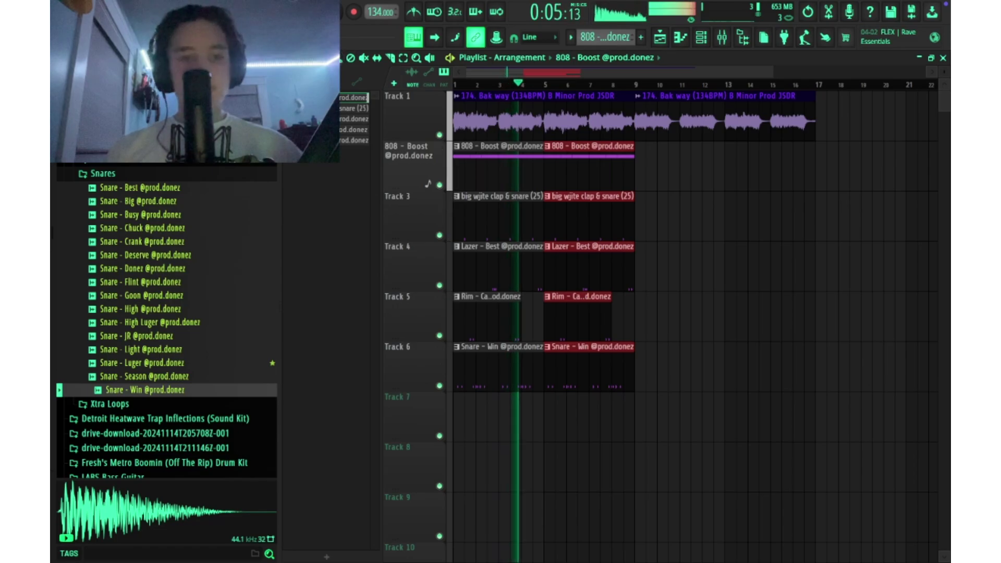
{"action": "left_click", "coordinate": [552, 98]}
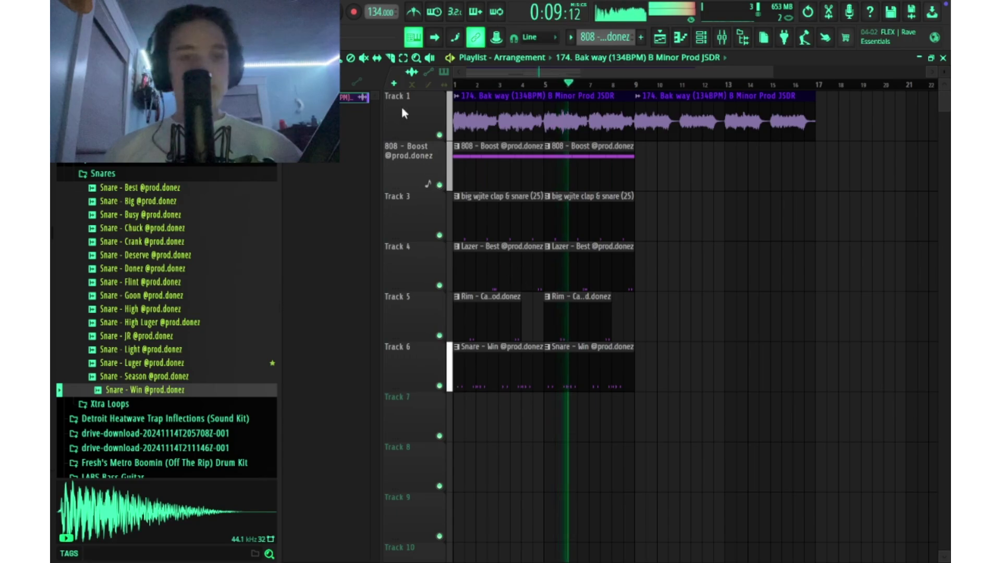
{"action": "left_click_drag", "start_coordinate": [732, 514], "coordinate": [405, 179]}
{"action": "key", "text": "ctrl+b"}
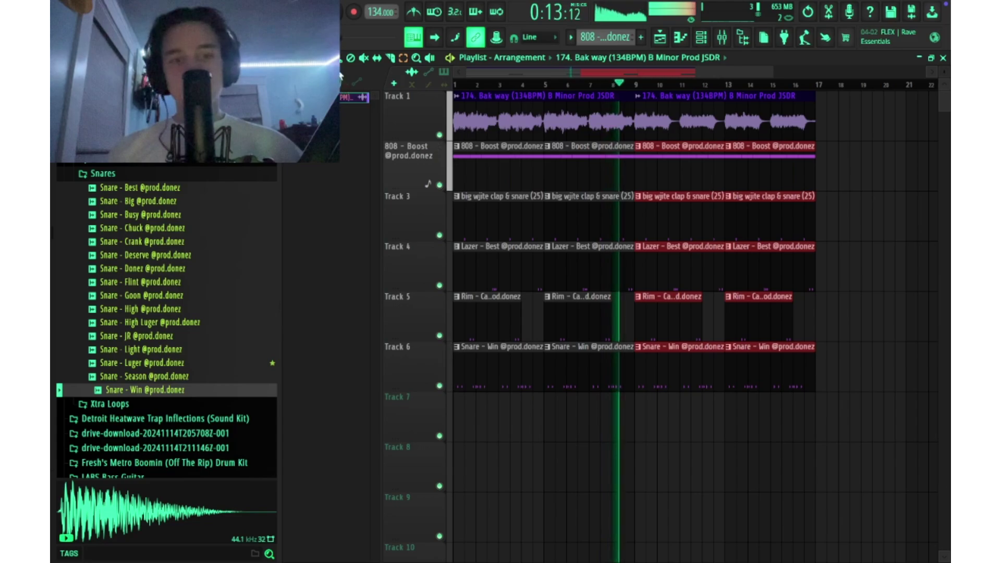
Delete the Snare - Win clips from bars 9 to 16 on Track 6 and stop playback
{"action": "right_click", "coordinate": [679, 389]}
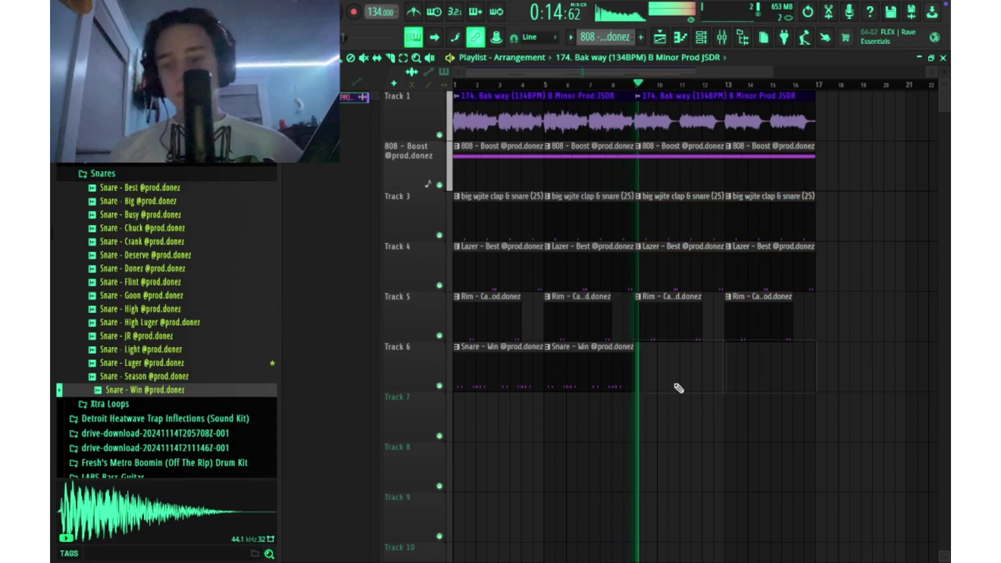
{"action": "left_click", "coordinate": [740, 439]}
{"action": "right_click", "coordinate": [751, 433]}
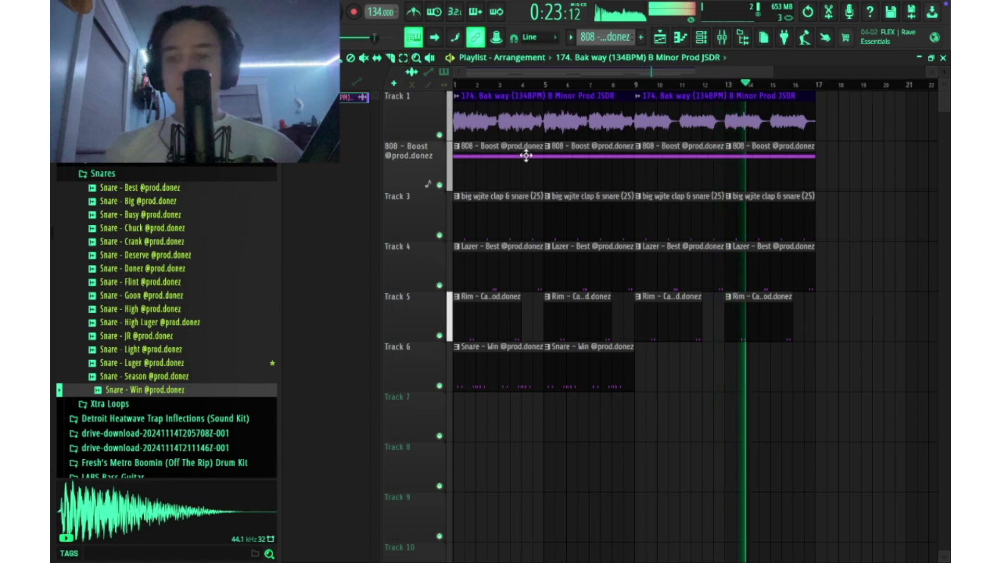
{"action": "key", "text": "space"}
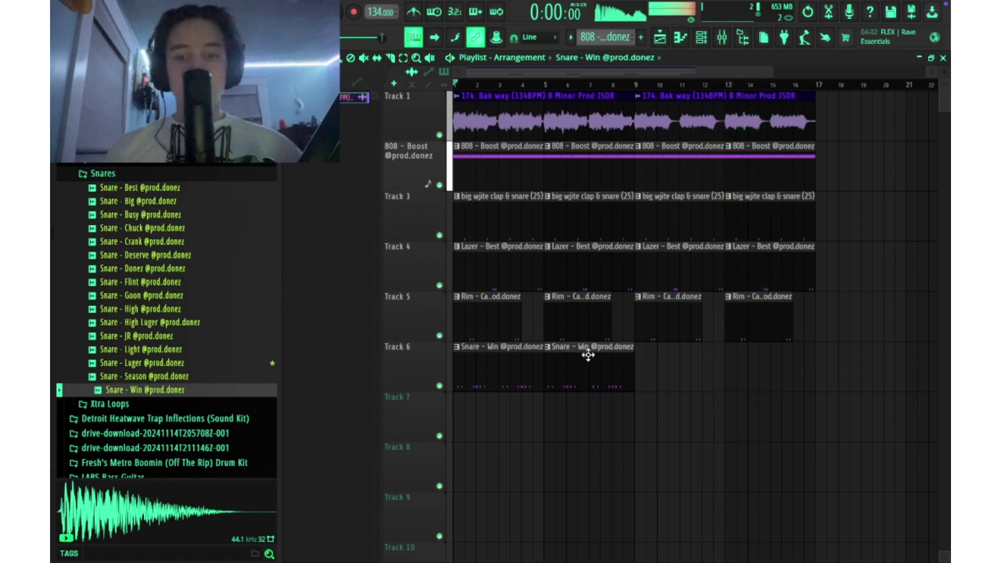
Move the two remaining Snare - Win clips to bars 9 to 16 and play the arrangement from bar 9
{"action": "left_click_drag", "start_coordinate": [586, 350], "coordinate": [661, 364]}
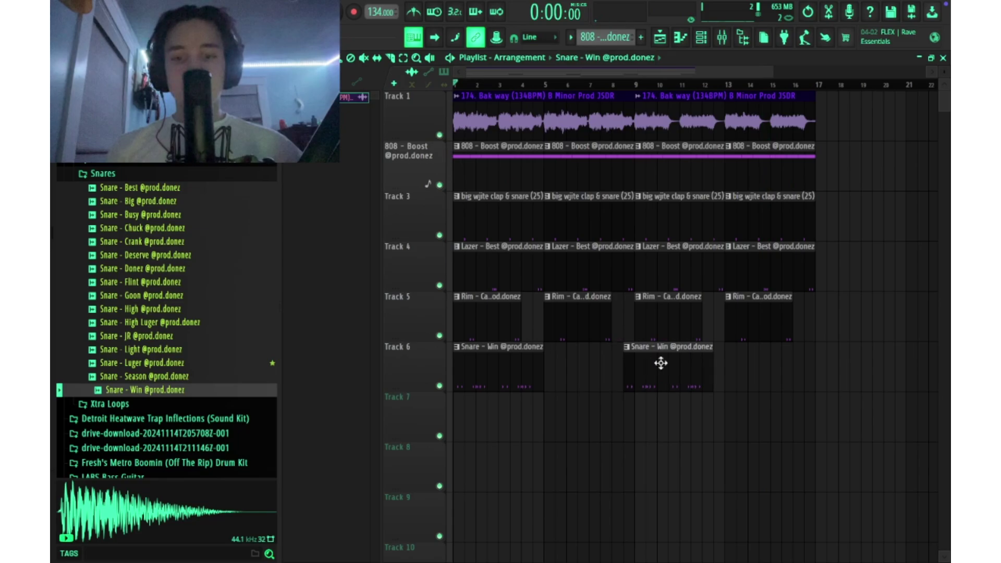
{"action": "left_click", "coordinate": [637, 84]}
{"action": "key", "text": "space"}
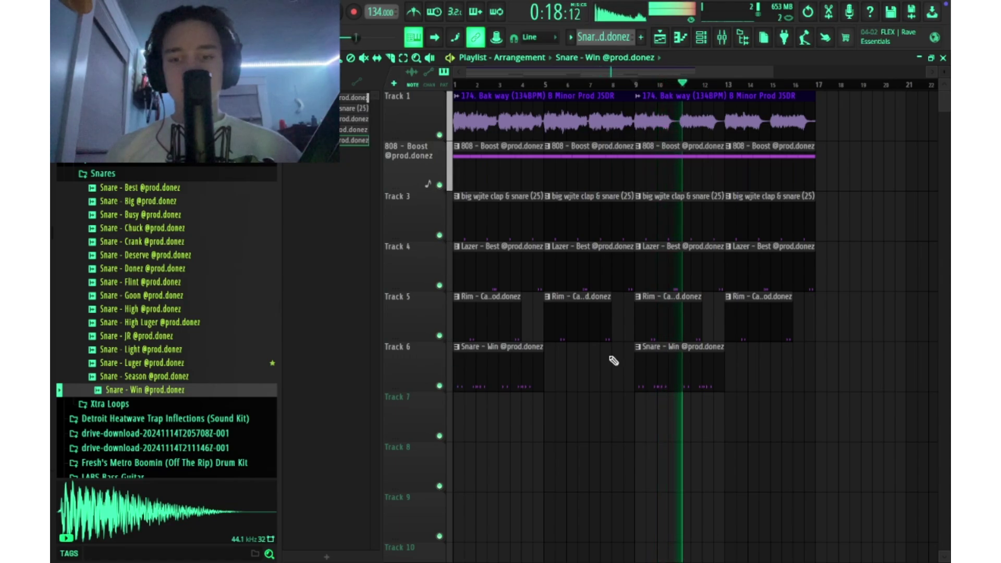
{"action": "left_click_drag", "start_coordinate": [498, 365], "coordinate": [766, 360]}
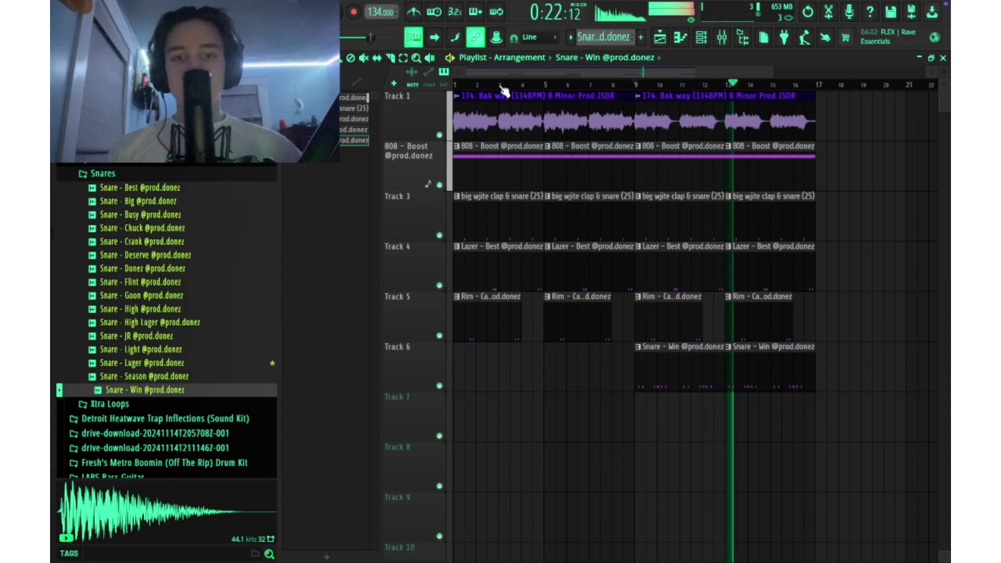
Duplicate the melody, 808, clap, lazer and rim clips from bars 9 to 16 into bars 17 to 24 and stop playback
{"action": "left_click_drag", "start_coordinate": [642, 94], "coordinate": [787, 295]}
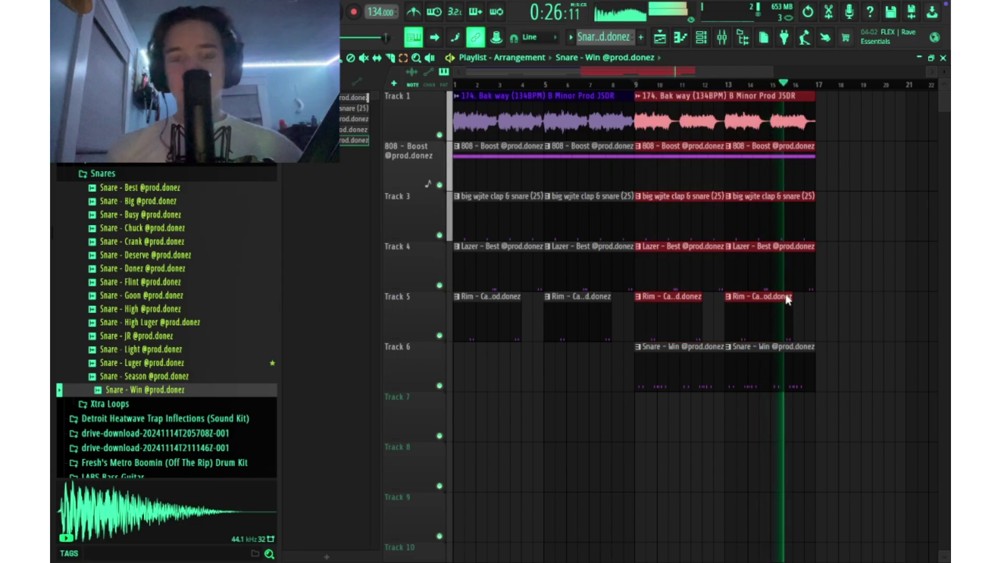
{"action": "key", "text": "ctrl+b"}
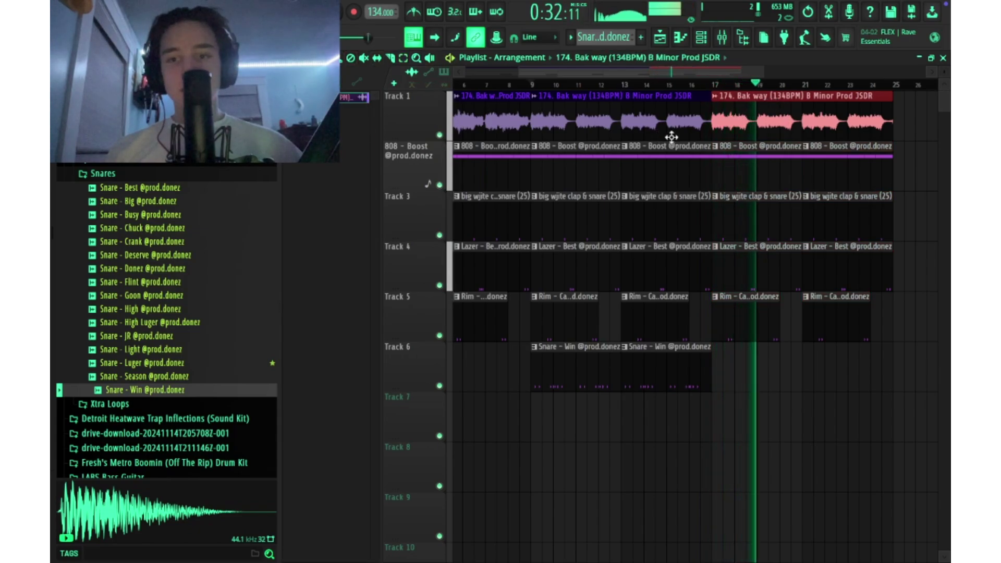
{"action": "key", "text": "space"}
{"action": "scroll", "coordinate": [628, 134], "scroll_direction": "down", "scroll_amount": 10}
{"action": "scroll", "coordinate": [620, 130], "scroll_direction": "up", "scroll_amount": 10}
{"action": "scroll", "coordinate": [621, 125], "scroll_direction": "down", "scroll_amount": 4}
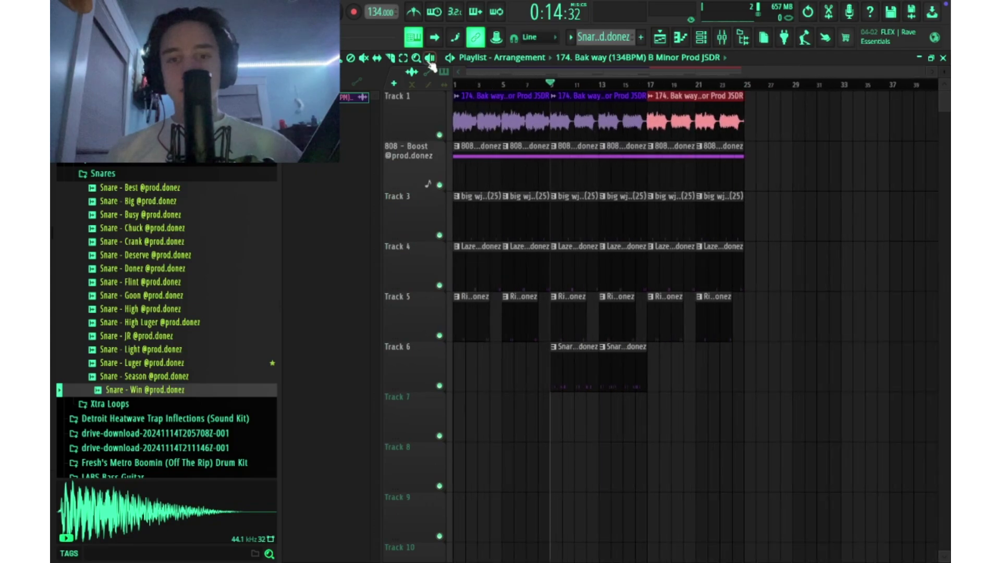
Move all clips in the arrangement four bars later to start at bar 5, and remove the stray melody clip from the 808 track
{"action": "left_click_drag", "start_coordinate": [471, 100], "coordinate": [686, 360]}
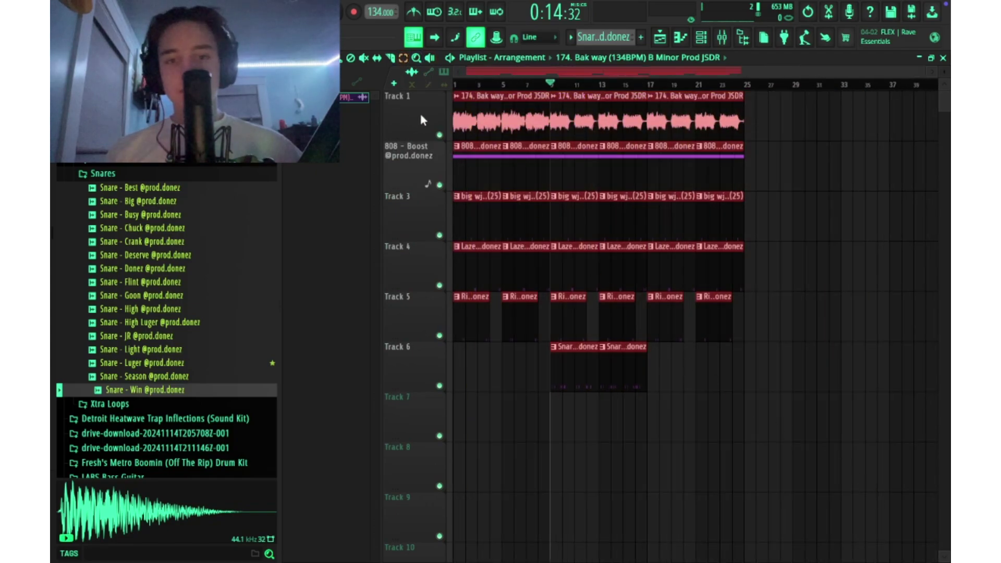
{"action": "scroll", "coordinate": [422, 117], "scroll_direction": "up", "scroll_amount": 4}
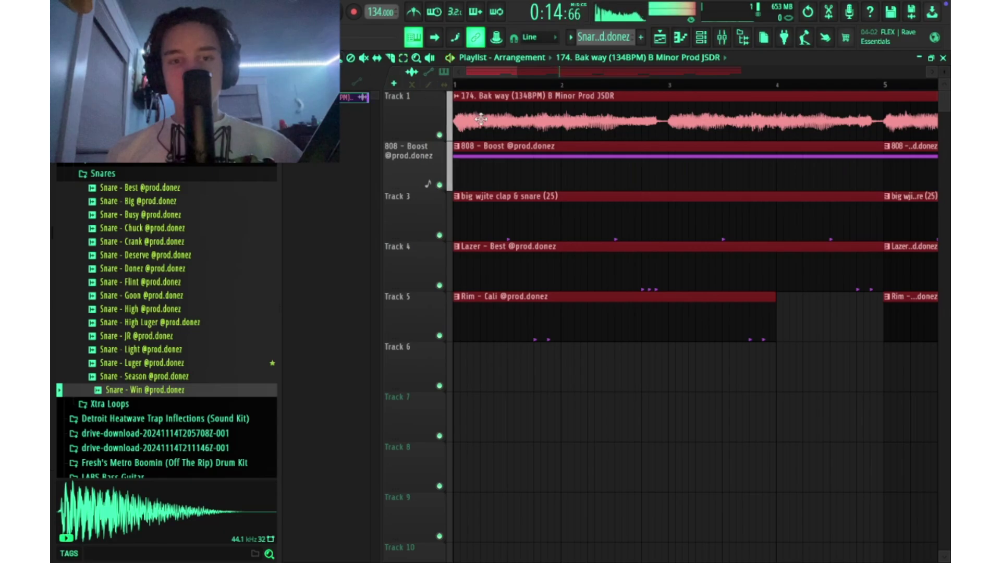
{"action": "scroll", "coordinate": [508, 241], "scroll_direction": "up", "scroll_amount": 1}
{"action": "scroll", "coordinate": [508, 241], "scroll_direction": "down", "scroll_amount": 3}
{"action": "left_click", "coordinate": [465, 84]}
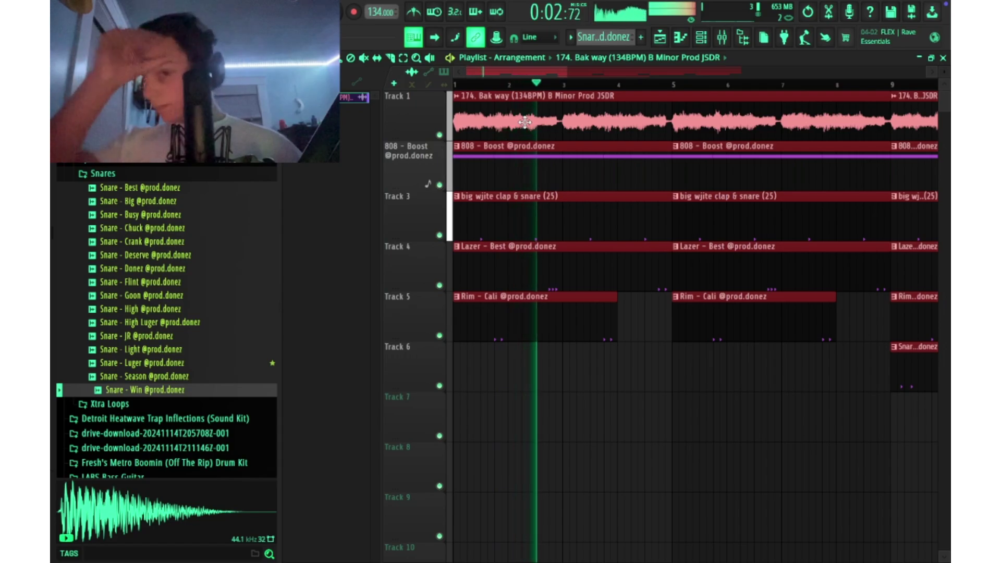
{"action": "left_click_drag", "start_coordinate": [525, 122], "coordinate": [740, 130]}
{"action": "left_click", "coordinate": [624, 152]}
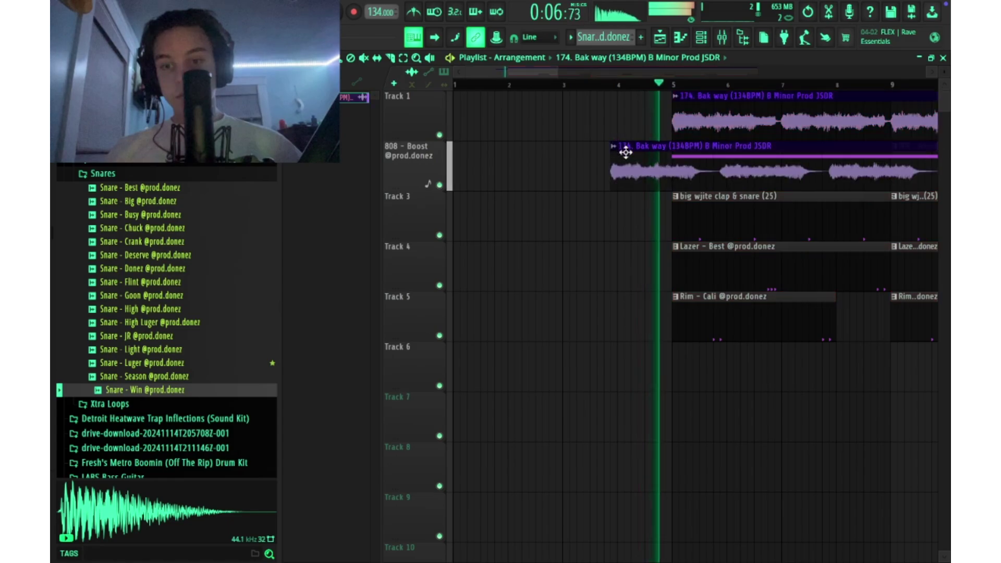
{"action": "right_click", "coordinate": [626, 152]}
Slice the first melody clip at bar 9, copy its first four bars into bars 1 to 4, and play from bar 1
{"action": "scroll", "coordinate": [664, 164], "scroll_direction": "down", "scroll_amount": 3}
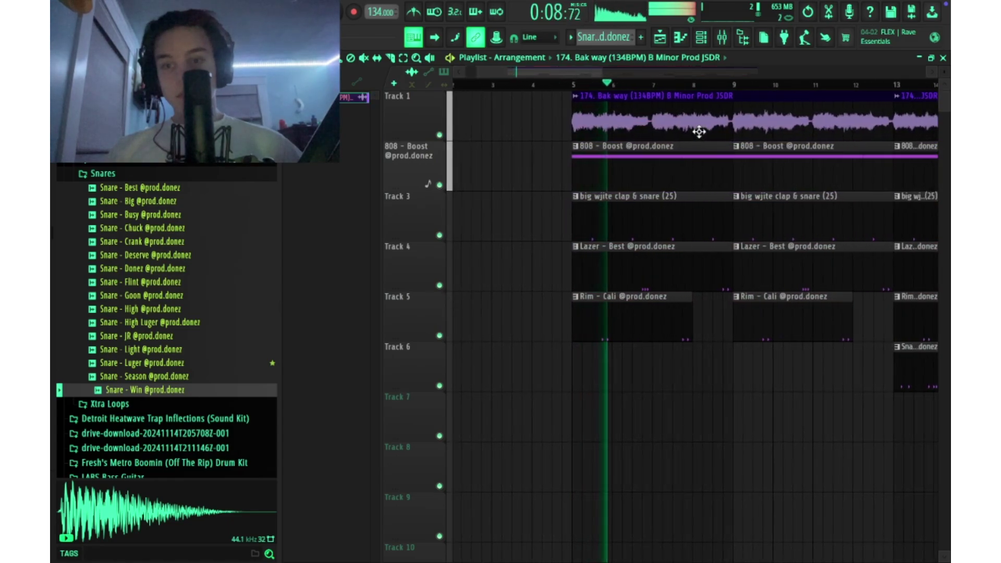
{"action": "scroll", "coordinate": [700, 132], "scroll_direction": "up", "scroll_amount": 3}
{"action": "left_click", "coordinate": [391, 58]}
{"action": "scroll", "coordinate": [539, 117], "scroll_direction": "down", "scroll_amount": 3}
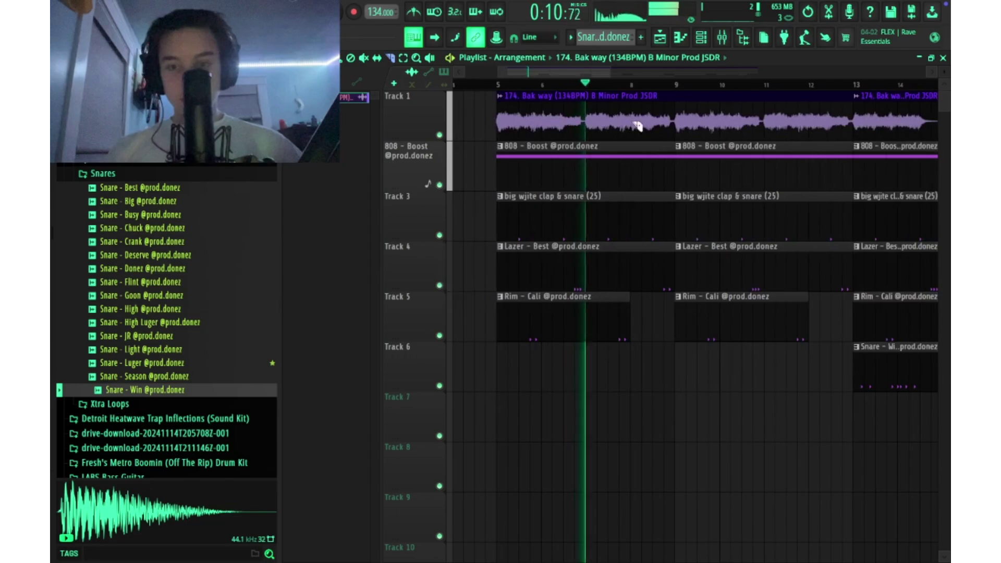
{"action": "left_click", "coordinate": [675, 130]}
{"action": "scroll", "coordinate": [514, 116], "scroll_direction": "down", "scroll_amount": 2}
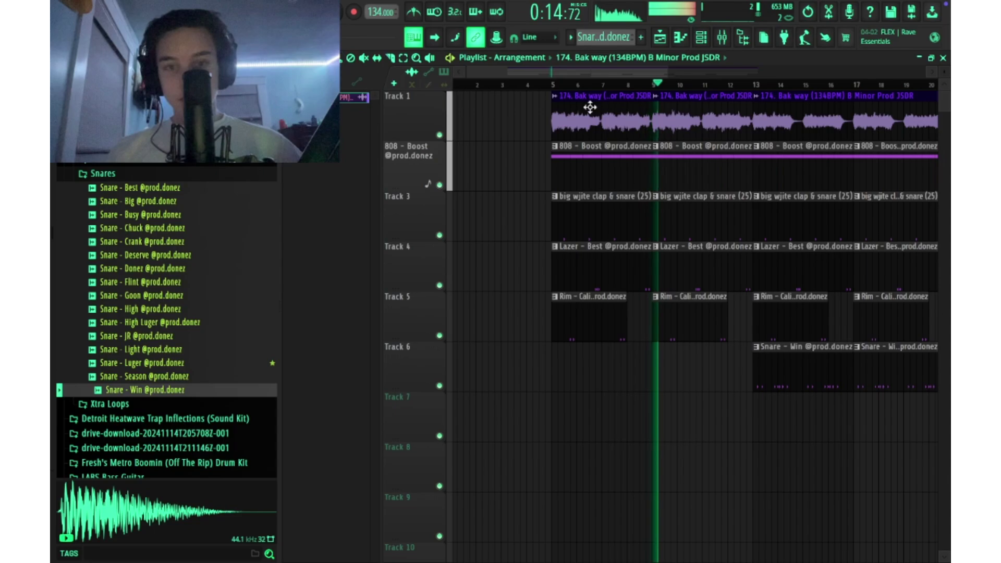
{"action": "left_click_drag", "start_coordinate": [583, 120], "coordinate": [410, 115]}
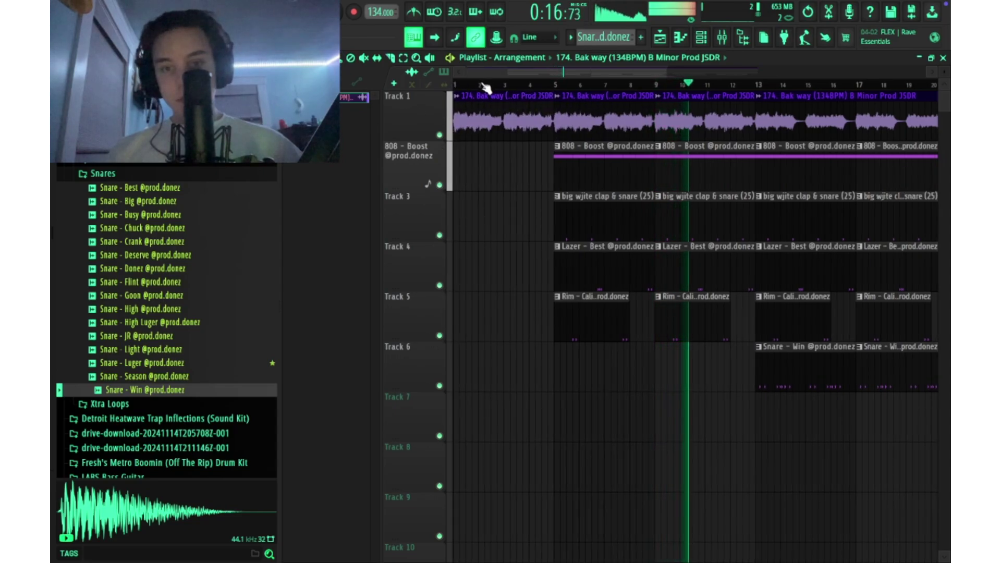
{"action": "left_click", "coordinate": [456, 85]}
Add an 808 - Boost clip in bars 1 to 4 on the 808 track and play the arrangement from the start
{"action": "scroll", "coordinate": [471, 134], "scroll_direction": "down", "scroll_amount": 1}
{"action": "scroll", "coordinate": [476, 136], "scroll_direction": "up", "scroll_amount": 4}
{"action": "left_click", "coordinate": [652, 170]}
{"action": "key", "text": "space"}
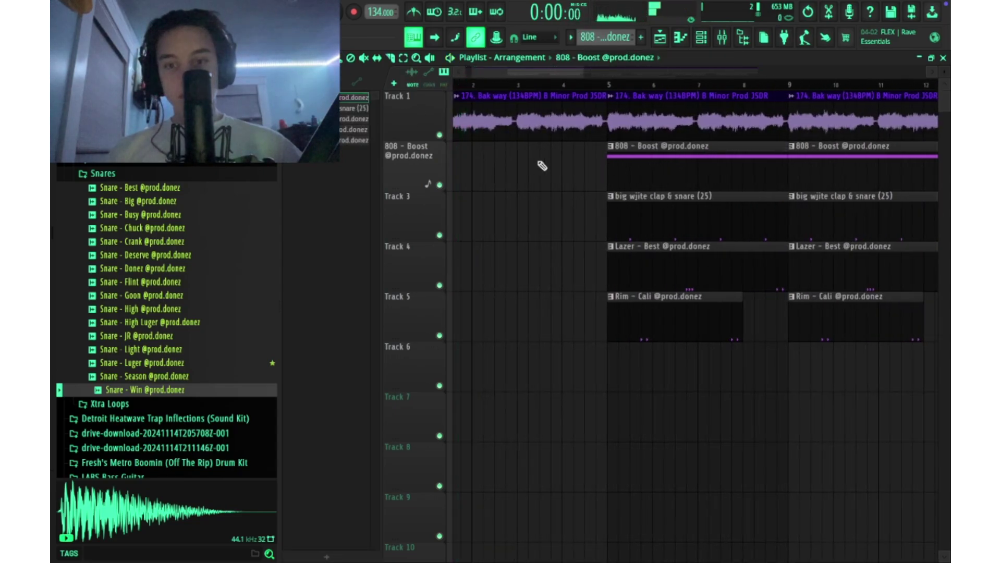
{"action": "left_click_drag", "start_coordinate": [542, 166], "coordinate": [351, 142]}
{"action": "key", "text": "space"}
{"action": "scroll", "coordinate": [588, 164], "scroll_direction": "down", "scroll_amount": 3}
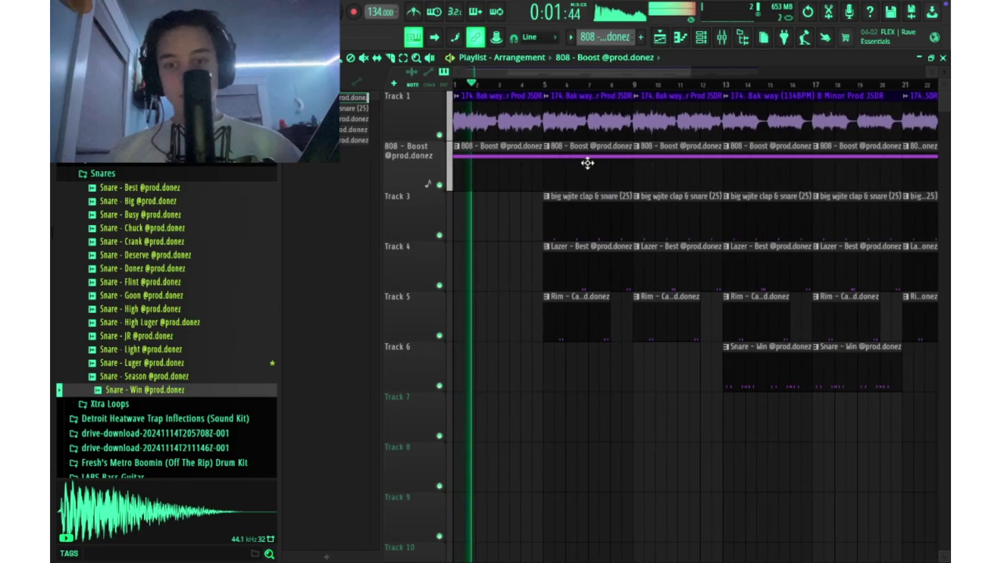
Move the two Snare - Win clips on Track 6 to bars 5 to 12
{"action": "scroll", "coordinate": [588, 164], "scroll_direction": "down", "scroll_amount": 1}
{"action": "scroll", "coordinate": [586, 164], "scroll_direction": "down", "scroll_amount": 1}
{"action": "scroll", "coordinate": [586, 163], "scroll_direction": "up", "scroll_amount": 1}
{"action": "scroll", "coordinate": [627, 207], "scroll_direction": "down", "scroll_amount": 1}
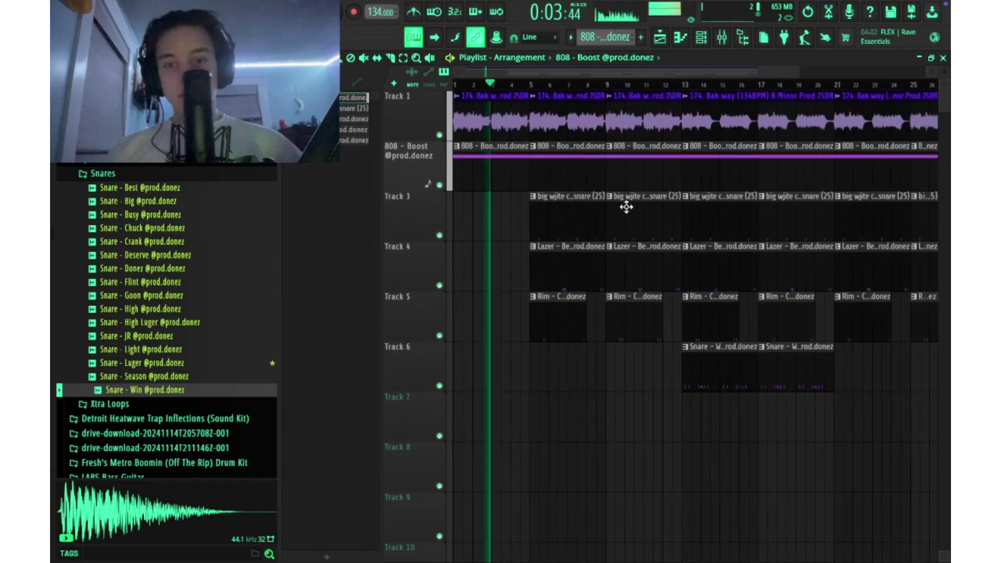
{"action": "scroll", "coordinate": [623, 209], "scroll_direction": "down", "scroll_amount": 1}
{"action": "left_click_drag", "start_coordinate": [660, 355], "coordinate": [541, 364]}
{"action": "left_click_drag", "start_coordinate": [714, 371], "coordinate": [595, 385]}
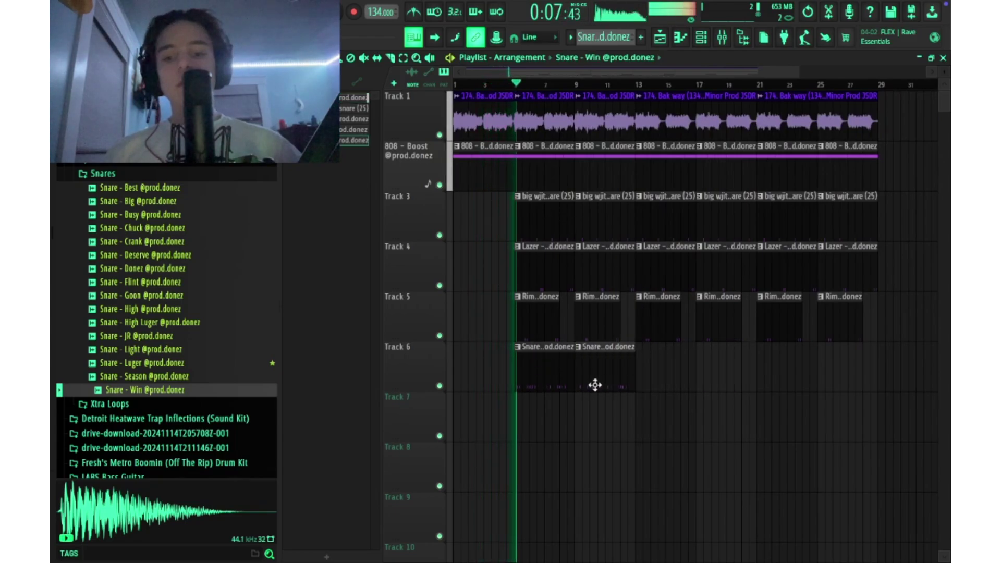
Set the melody audio clip's time-stretching mode to Stretch and set the project tempo to 136 BPM
{"action": "scroll", "coordinate": [521, 198], "scroll_direction": "up", "scroll_amount": 2}
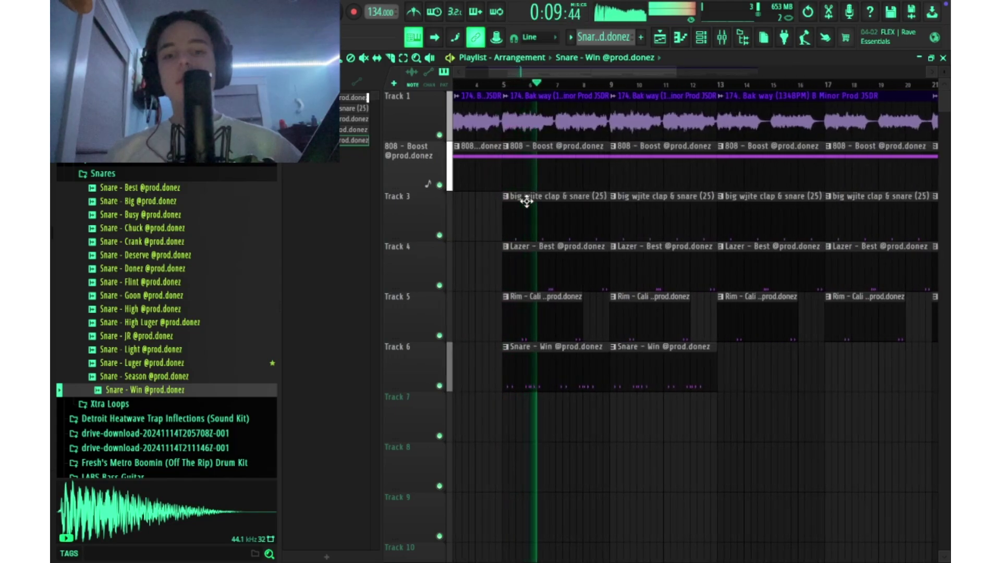
{"action": "scroll", "coordinate": [577, 234], "scroll_direction": "down", "scroll_amount": 3}
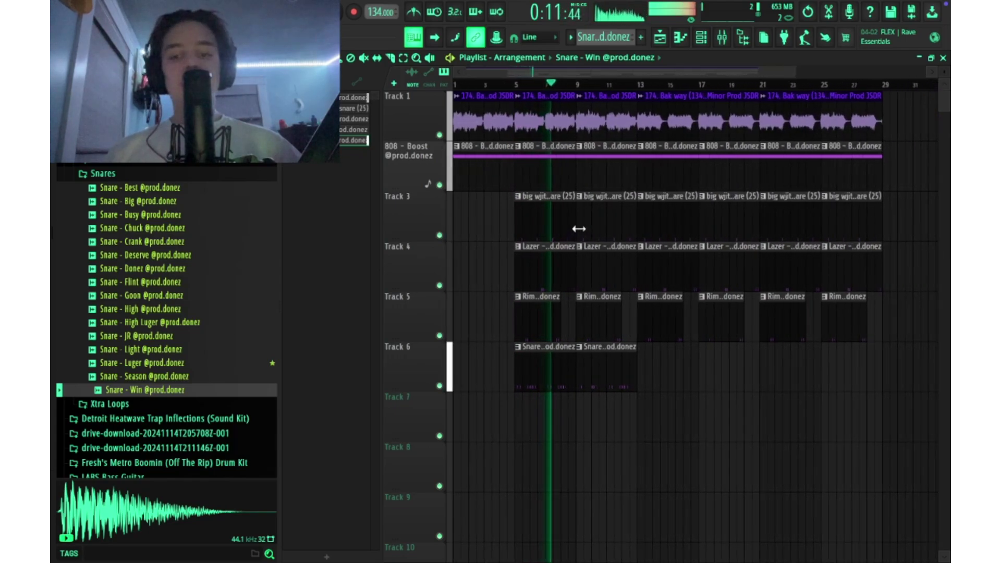
{"action": "scroll", "coordinate": [594, 216], "scroll_direction": "up", "scroll_amount": 3}
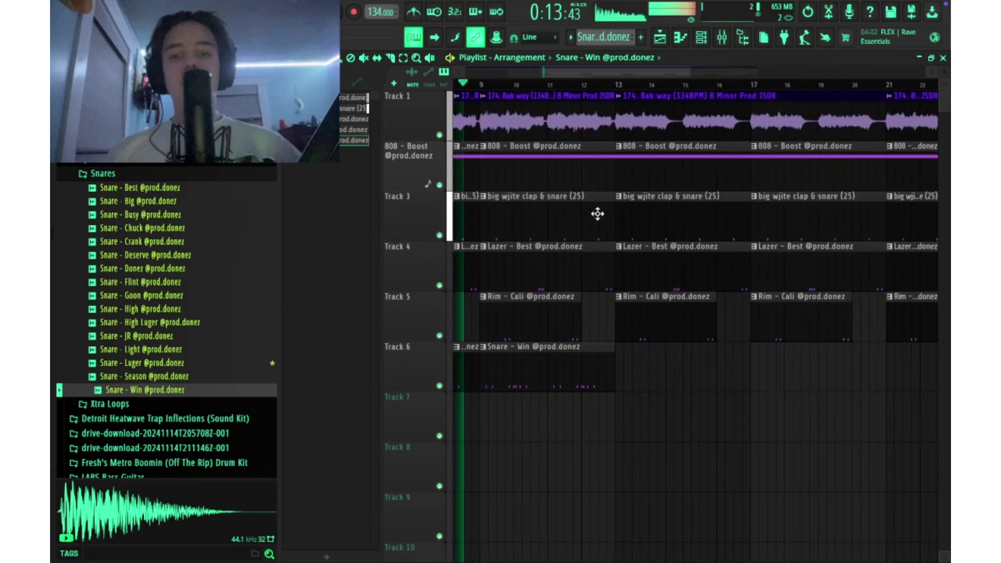
{"action": "double_click", "coordinate": [543, 129]}
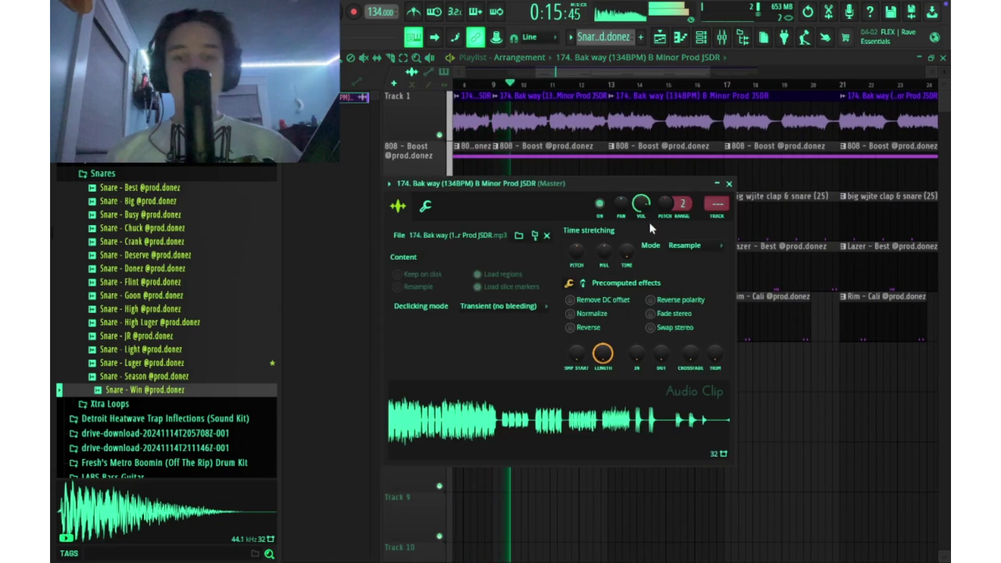
{"action": "left_click", "coordinate": [689, 244]}
{"action": "left_click", "coordinate": [686, 281]}
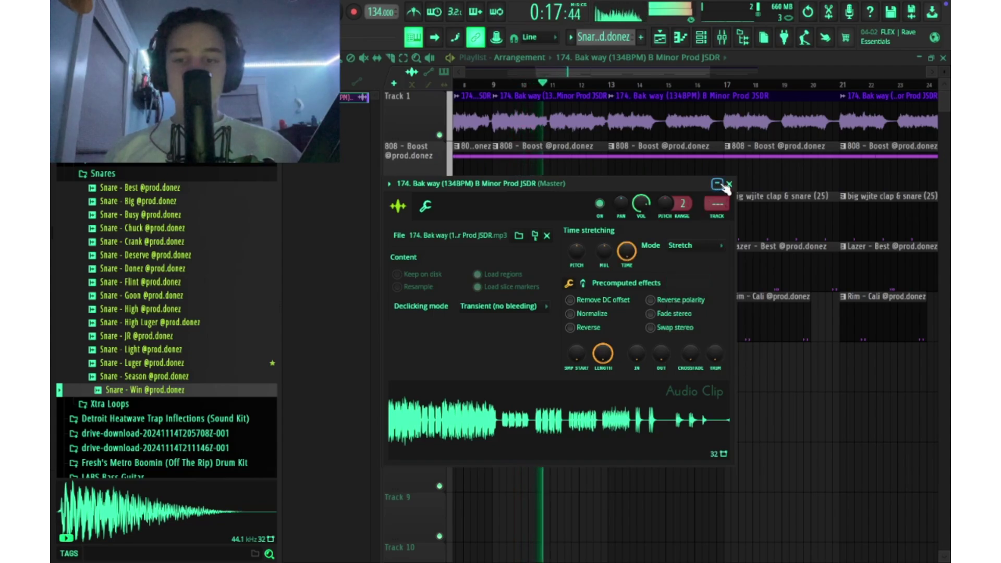
{"action": "left_click", "coordinate": [728, 184]}
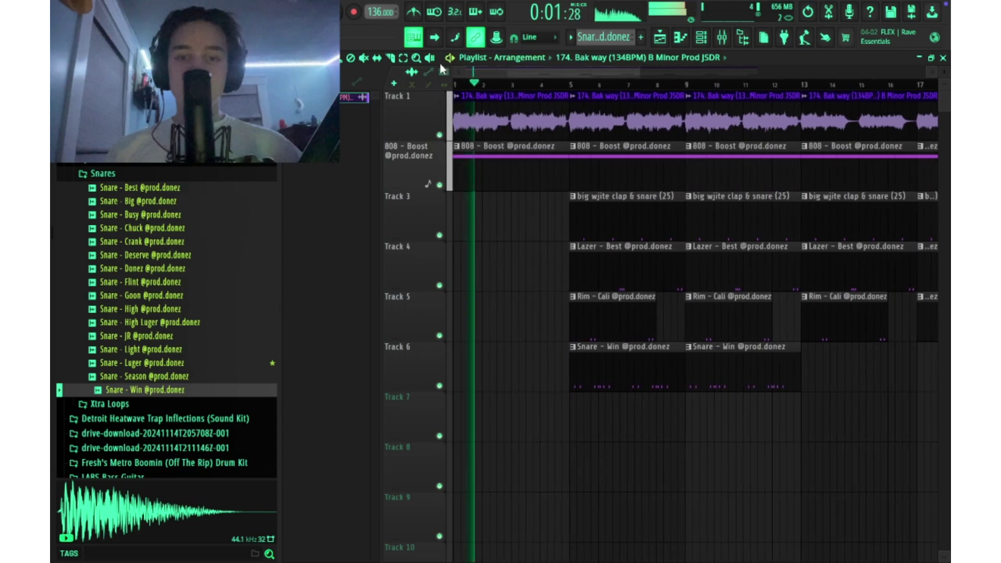
Add Gross Beat to slot 8 of the Master mixer track and stop playback
{"action": "scroll", "coordinate": [442, 85], "scroll_direction": "down", "scroll_amount": 2}
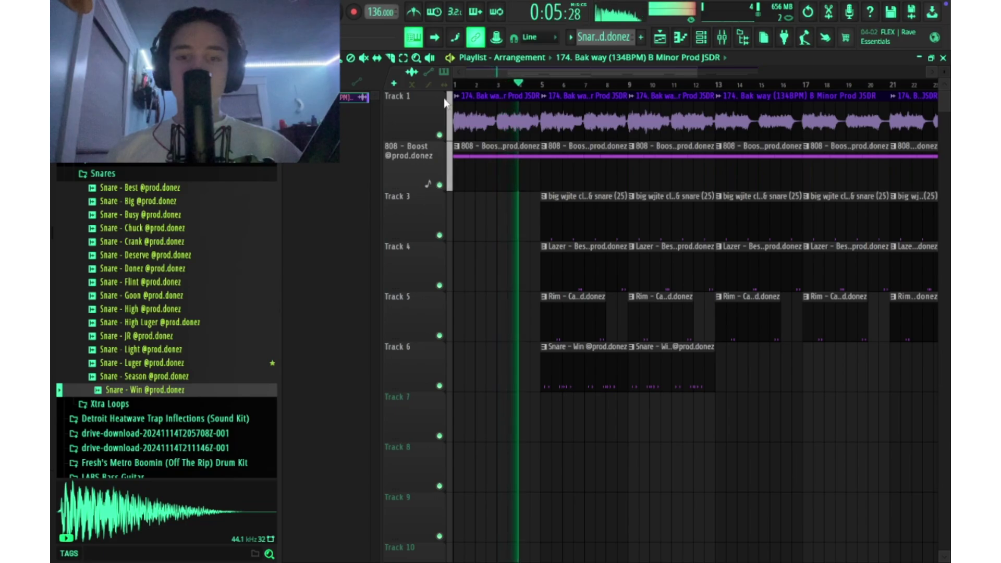
{"action": "scroll", "coordinate": [470, 99], "scroll_direction": "up", "scroll_amount": 5}
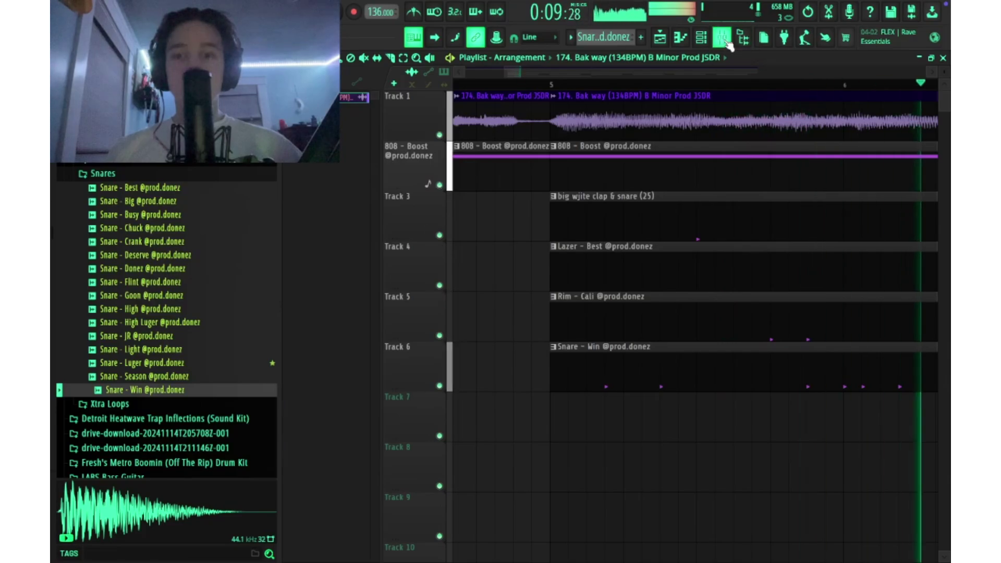
{"action": "key", "text": "F9"}
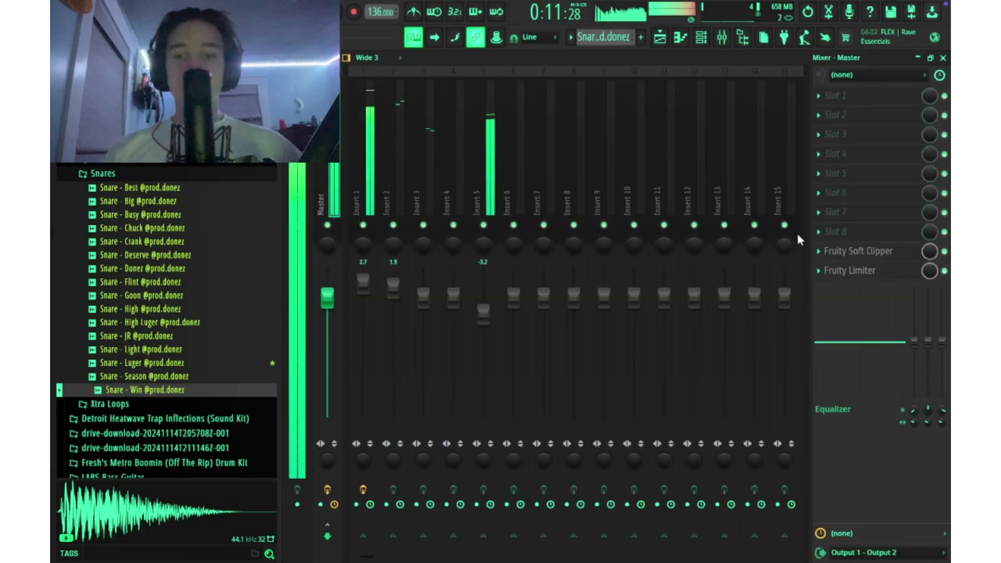
{"action": "left_click", "coordinate": [821, 231]}
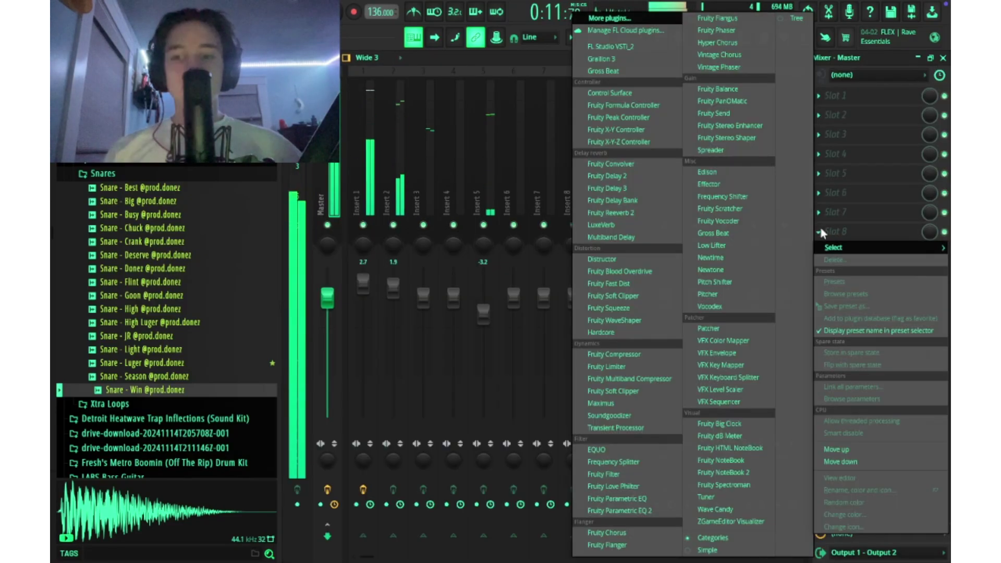
{"action": "left_click", "coordinate": [610, 71]}
{"action": "key", "text": "space"}
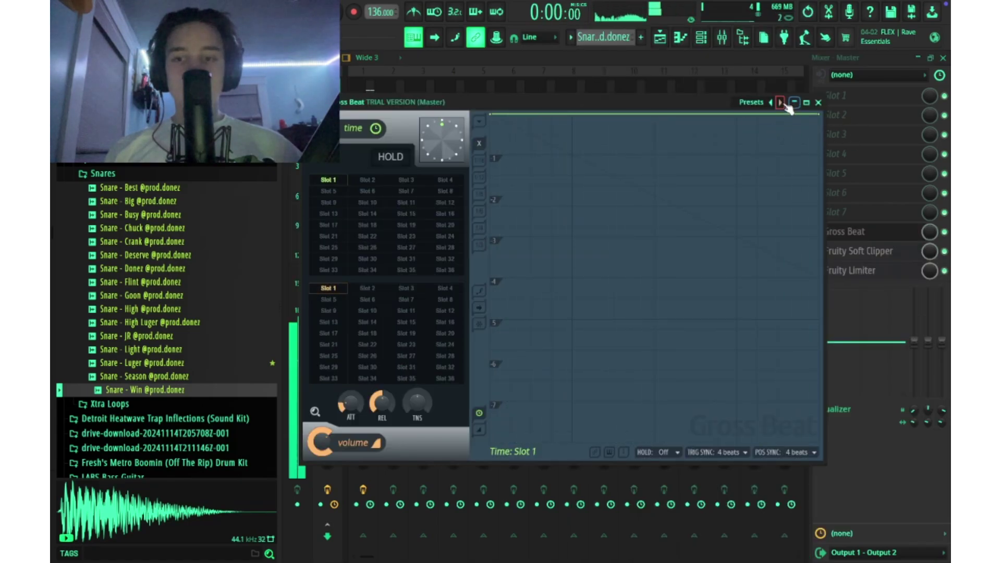
Load the Momentary preset in Gross Beat, and close the plugin and the mixer
{"action": "left_click", "coordinate": [781, 102]}
{"action": "left_click", "coordinate": [781, 102]}
{"action": "left_click", "coordinate": [780, 102]}
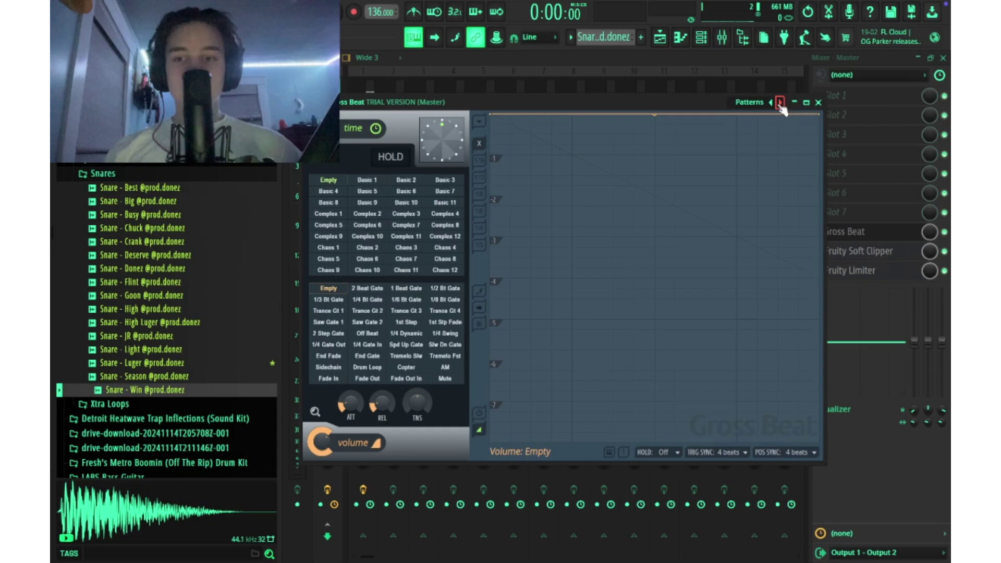
{"action": "left_click", "coordinate": [781, 103]}
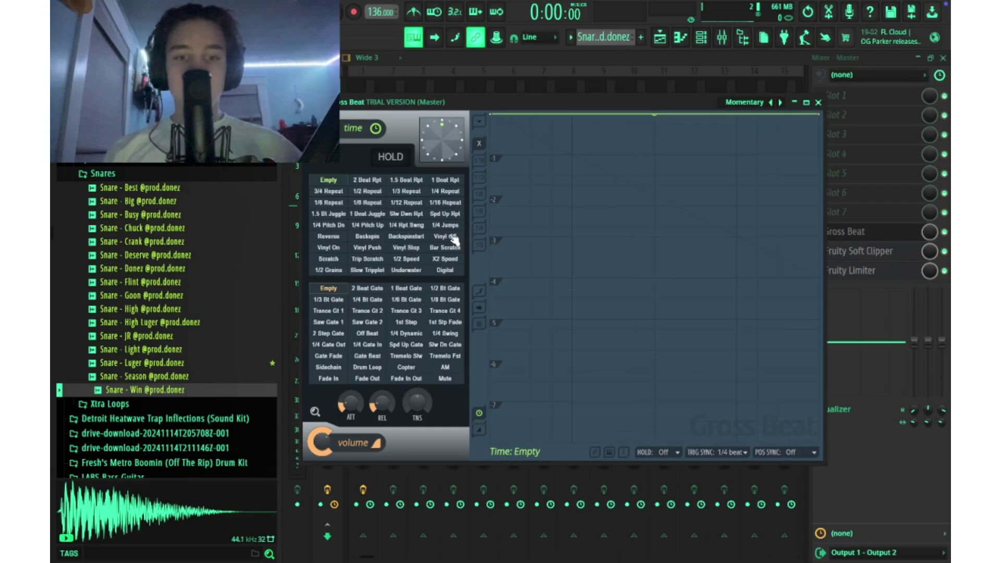
{"action": "left_click", "coordinate": [818, 103]}
{"action": "left_click", "coordinate": [943, 57]}
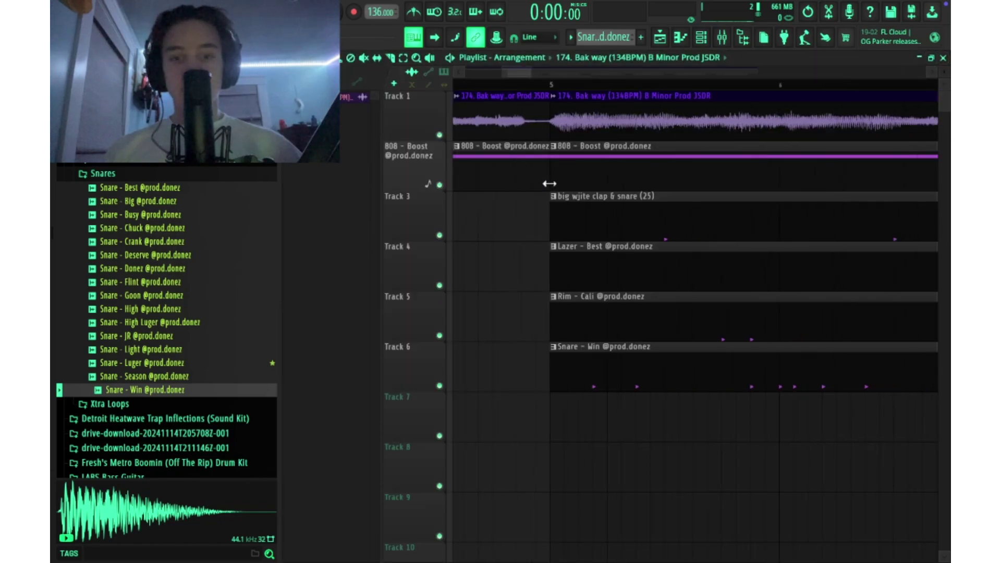
Create an automation clip for Gross Beat's mix level on the Master track and return to the playlist
{"action": "scroll", "coordinate": [665, 84], "scroll_direction": "down", "scroll_amount": 5}
{"action": "left_click", "coordinate": [723, 39]}
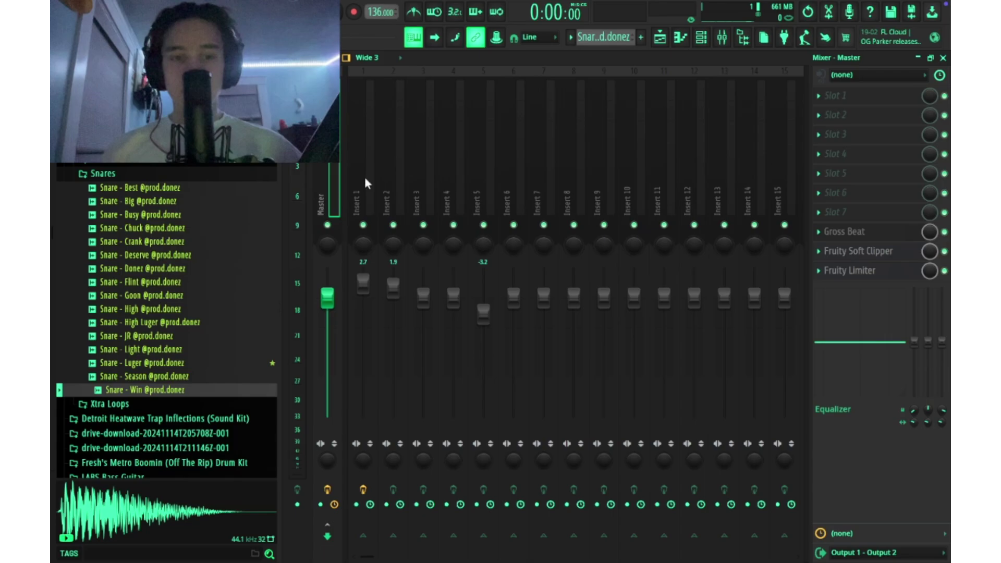
{"action": "right_click", "coordinate": [928, 237]}
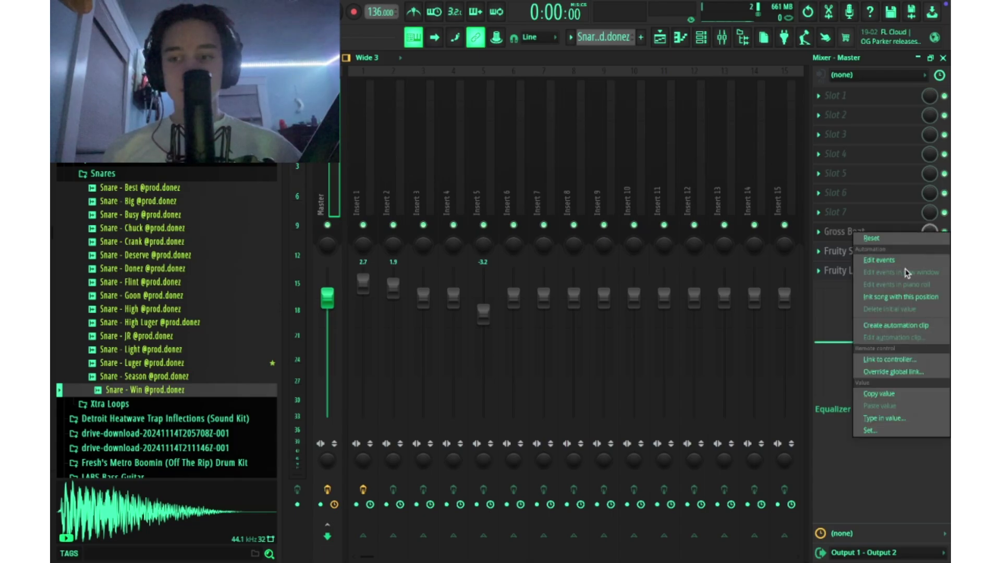
{"action": "left_click", "coordinate": [903, 326]}
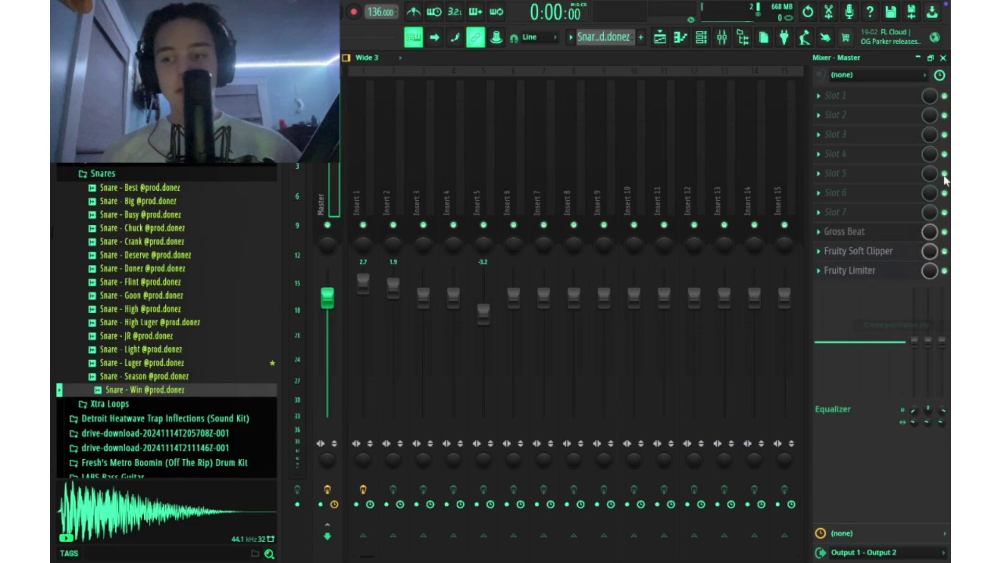
{"action": "left_click", "coordinate": [943, 58]}
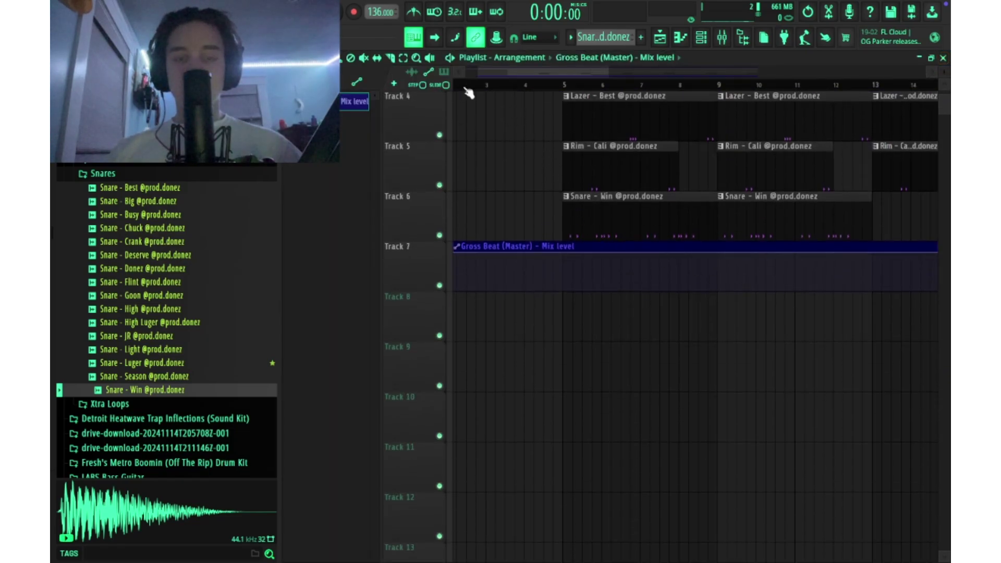
Move the Gross Beat mix level automation clip on Track 7 to start at bar 1, with the arrangement playing from the beginning
{"action": "left_click_drag", "start_coordinate": [472, 85], "coordinate": [349, 129]}
{"action": "left_click_drag", "start_coordinate": [470, 85], "coordinate": [336, 102]}
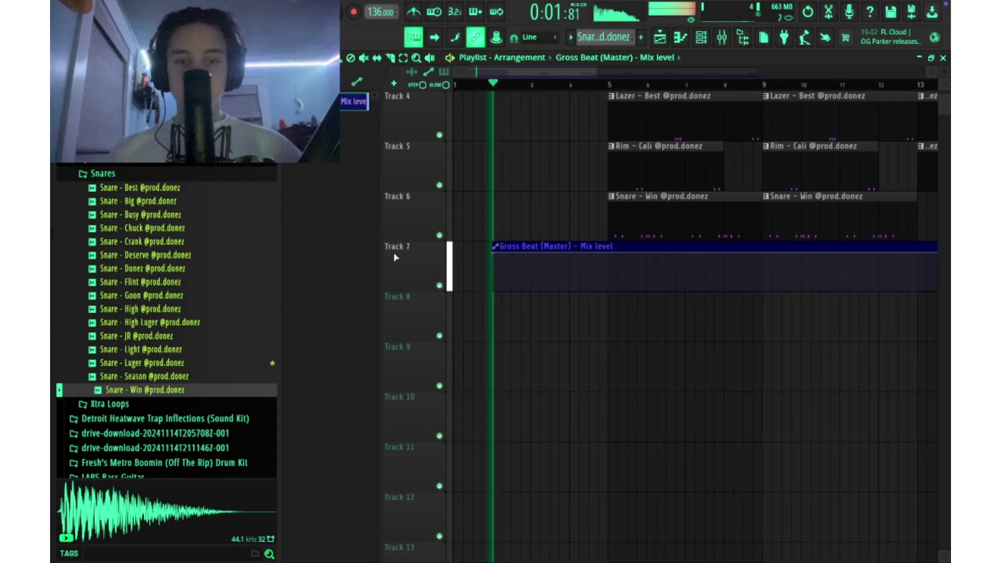
{"action": "key", "text": "space"}
{"action": "left_click_drag", "start_coordinate": [520, 249], "coordinate": [452, 250]}
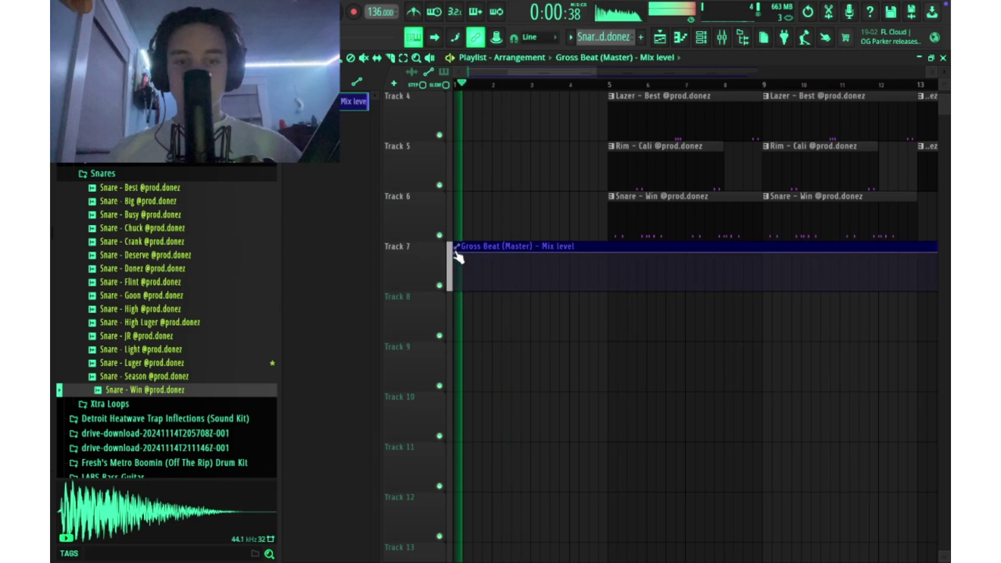
Add a point to the mix level automation and shape a ramp rising from zero at bar 1 until about bar 3.7
{"action": "right_click", "coordinate": [477, 257]}
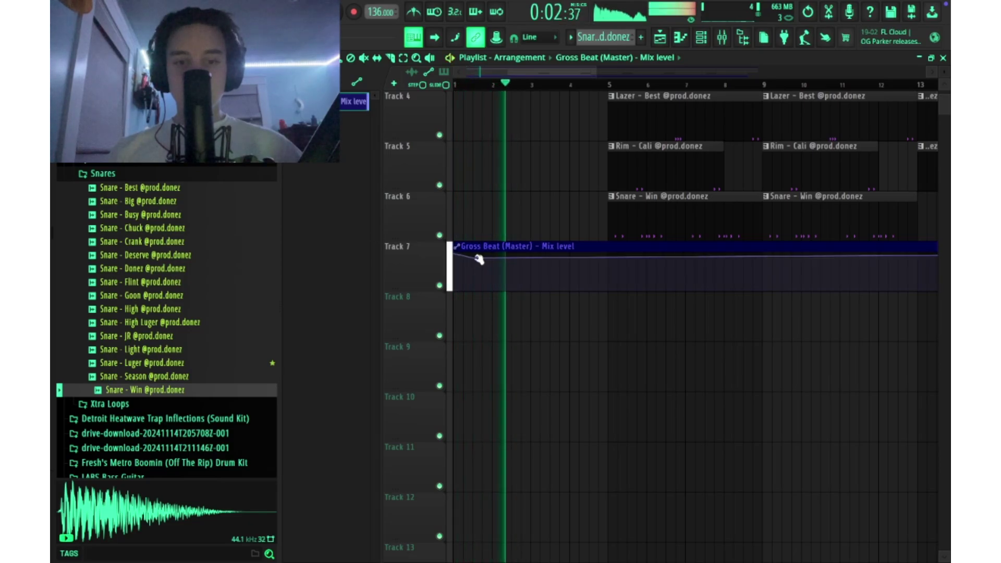
{"action": "left_click_drag", "start_coordinate": [455, 255], "coordinate": [479, 313]}
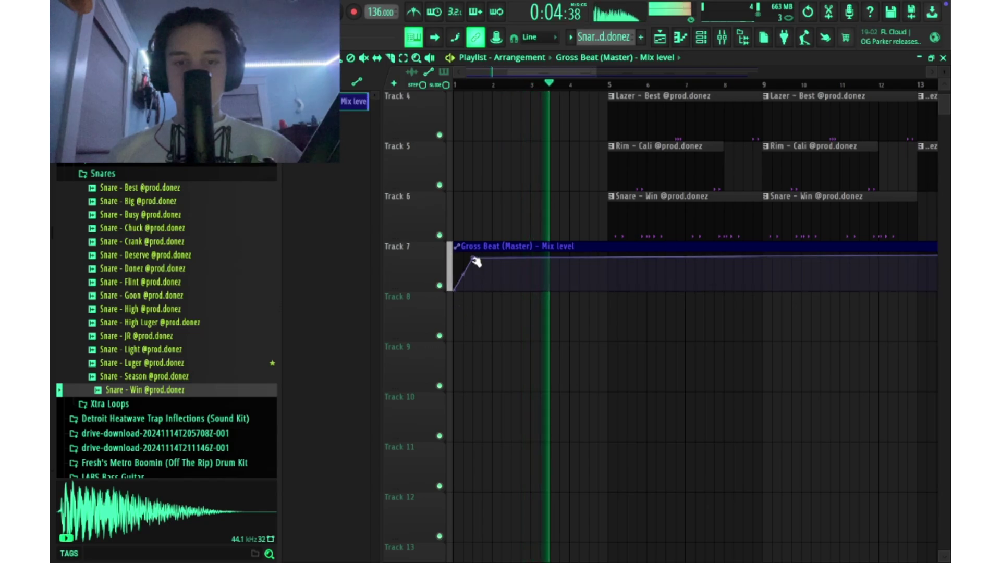
{"action": "left_click_drag", "start_coordinate": [476, 262], "coordinate": [559, 258]}
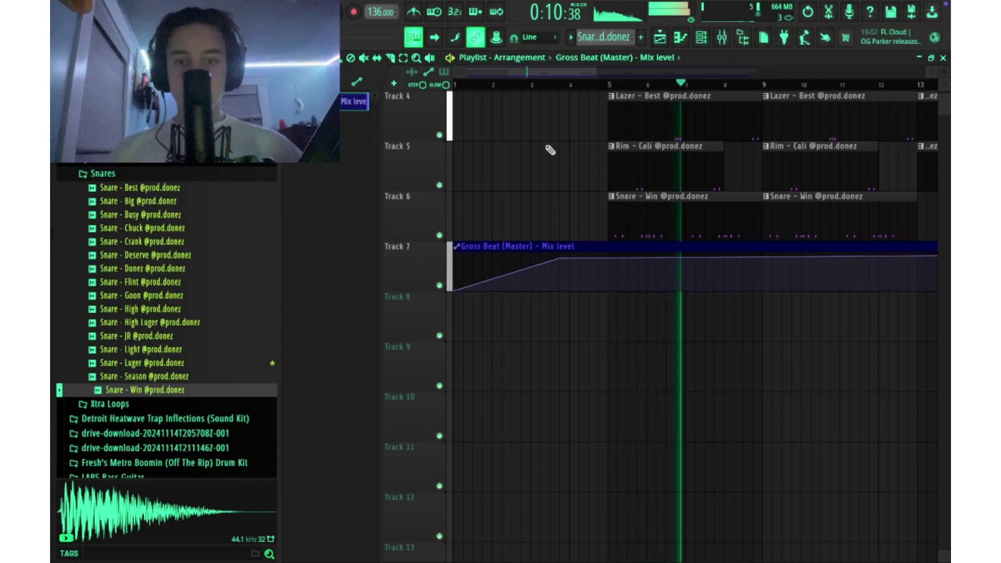
Reshape the Gross Beat mix level automation to stay at zero from bar 1 and jump straight to full at bar 5
{"action": "key", "text": "space"}
{"action": "scroll", "coordinate": [473, 239], "scroll_direction": "up", "scroll_amount": 5}
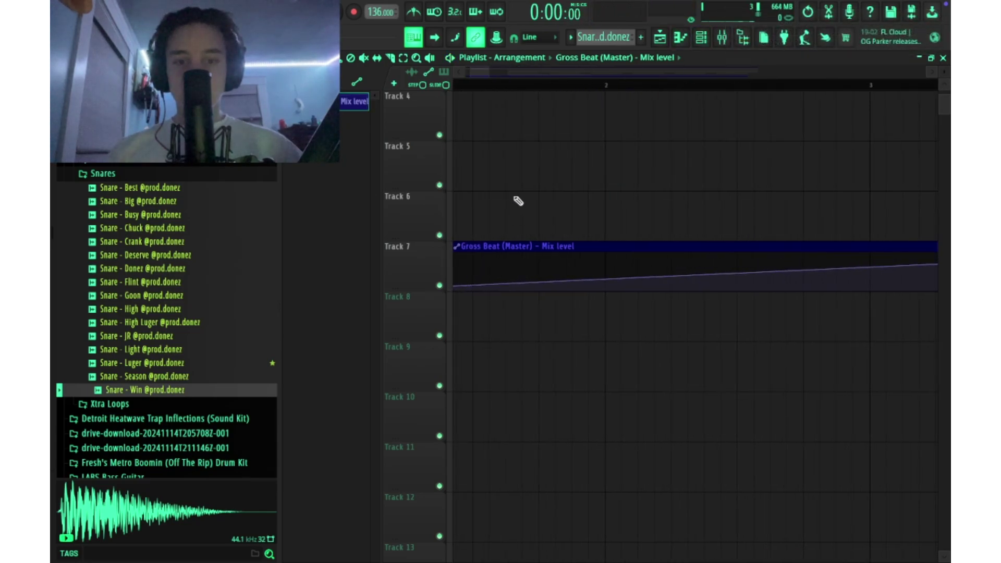
{"action": "left_click", "coordinate": [480, 75]}
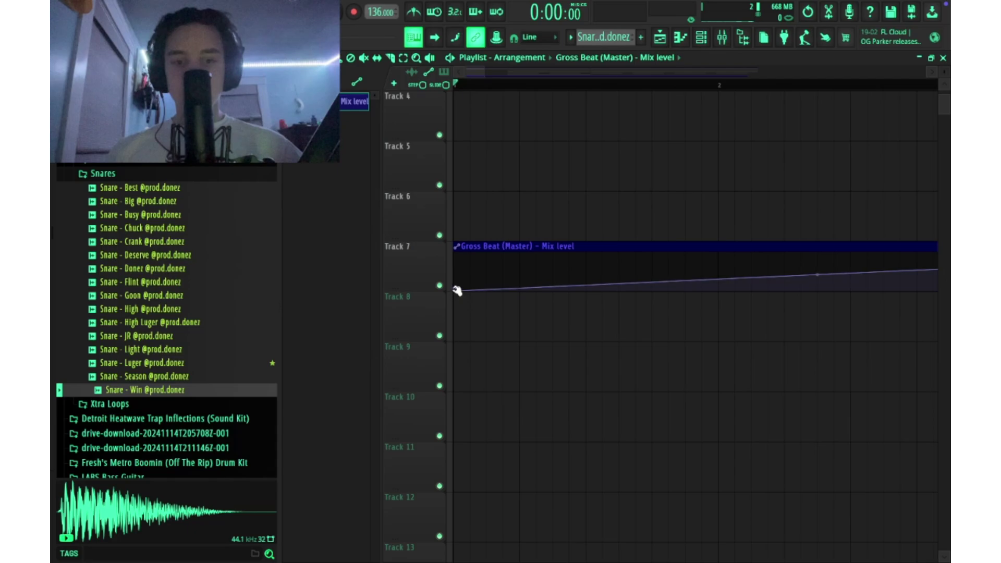
{"action": "left_click_drag", "start_coordinate": [462, 284], "coordinate": [513, 320]}
{"action": "scroll", "coordinate": [621, 305], "scroll_direction": "down", "scroll_amount": 5}
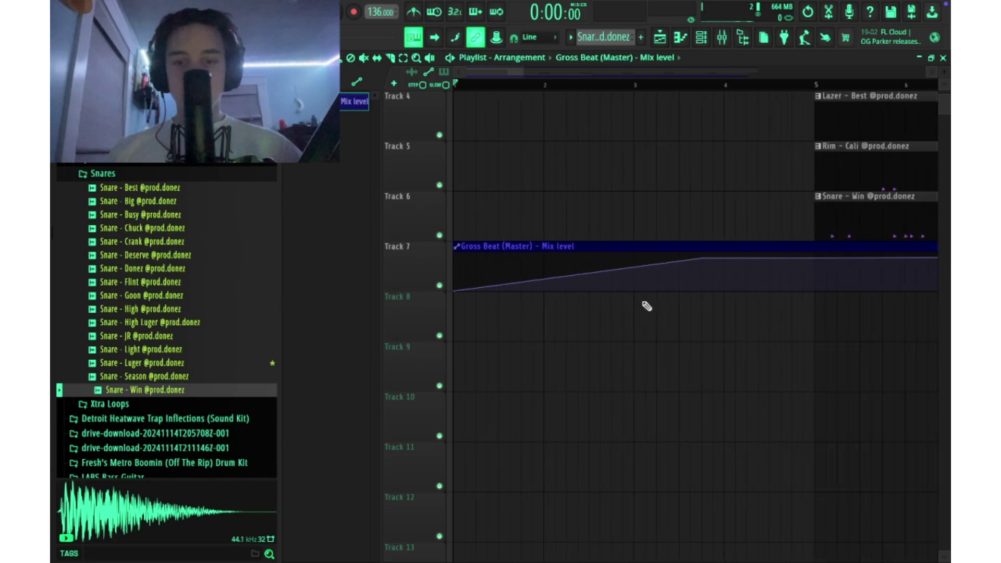
{"action": "scroll", "coordinate": [688, 284], "scroll_direction": "up", "scroll_amount": 1}
{"action": "right_click", "coordinate": [685, 278]}
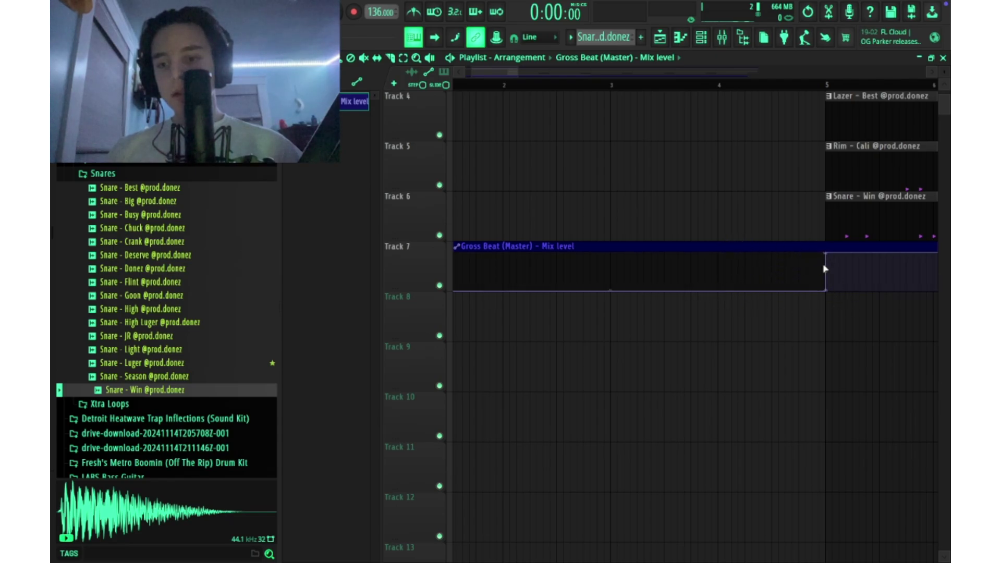
Audition the automation, move the jump to full to bar 4.5, and add a vertical drop back to zero at bar 5
{"action": "left_click_drag", "start_coordinate": [671, 86], "coordinate": [619, 86]}
{"action": "key", "text": "space"}
{"action": "scroll", "coordinate": [767, 202], "scroll_direction": "down", "scroll_amount": 2}
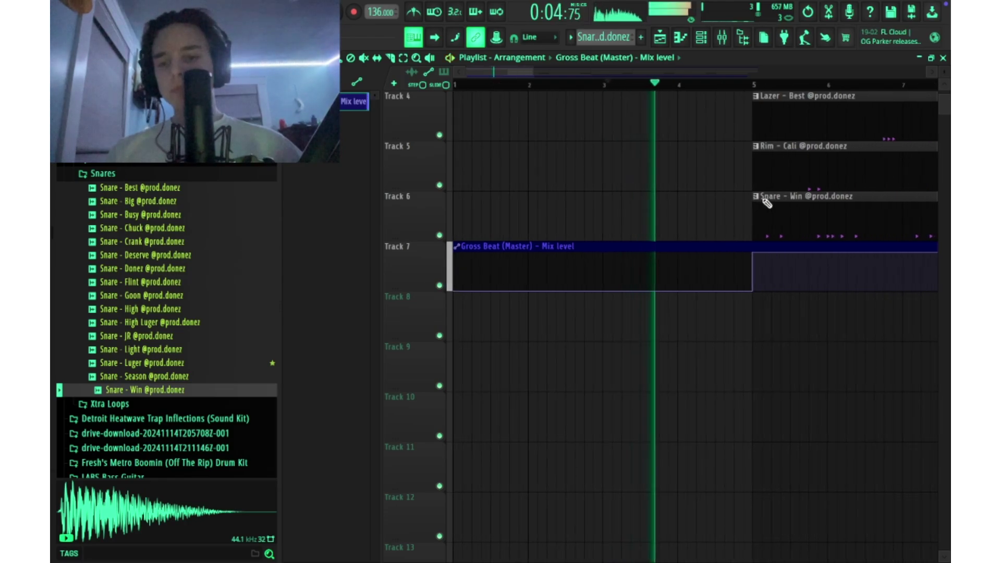
{"action": "key", "text": "space"}
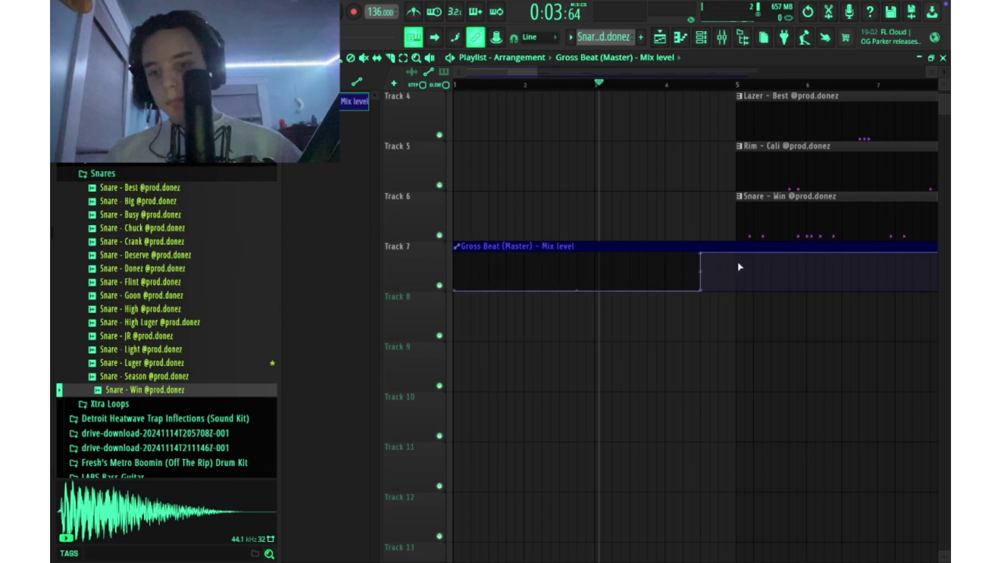
{"action": "left_click_drag", "start_coordinate": [739, 269], "coordinate": [734, 288]}
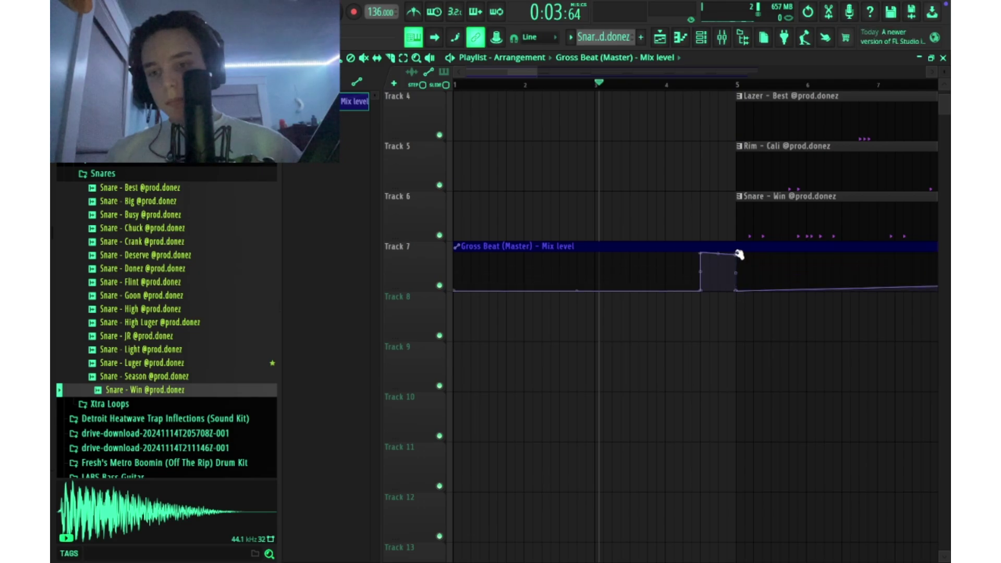
Play back the transition into bar 5 and move the mix level automation's jump to full to bar 4
{"action": "key", "text": "space"}
{"action": "scroll", "coordinate": [707, 249], "scroll_direction": "down", "scroll_amount": 2}
{"action": "scroll", "coordinate": [614, 230], "scroll_direction": "up", "scroll_amount": 3}
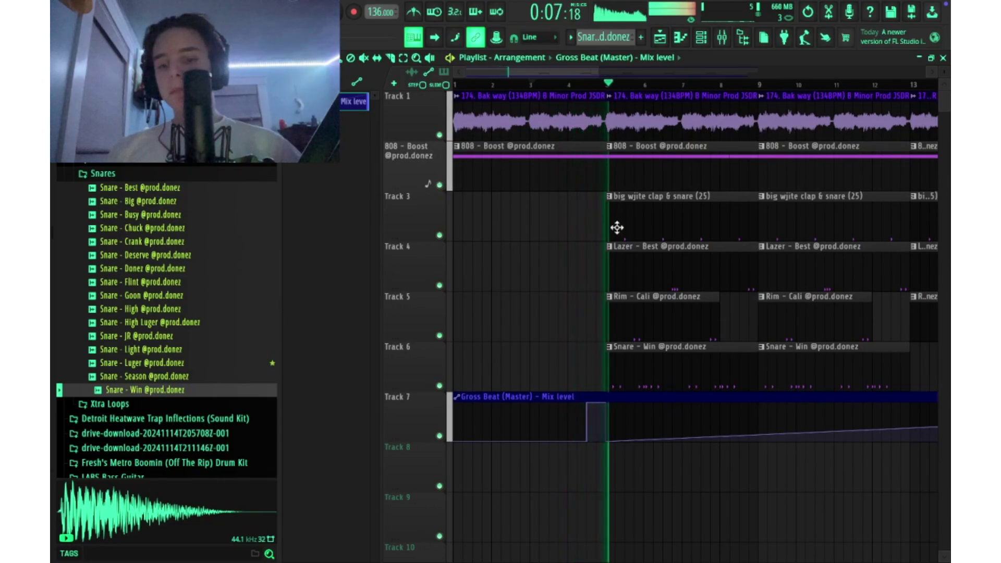
{"action": "scroll", "coordinate": [614, 227], "scroll_direction": "up", "scroll_amount": 4}
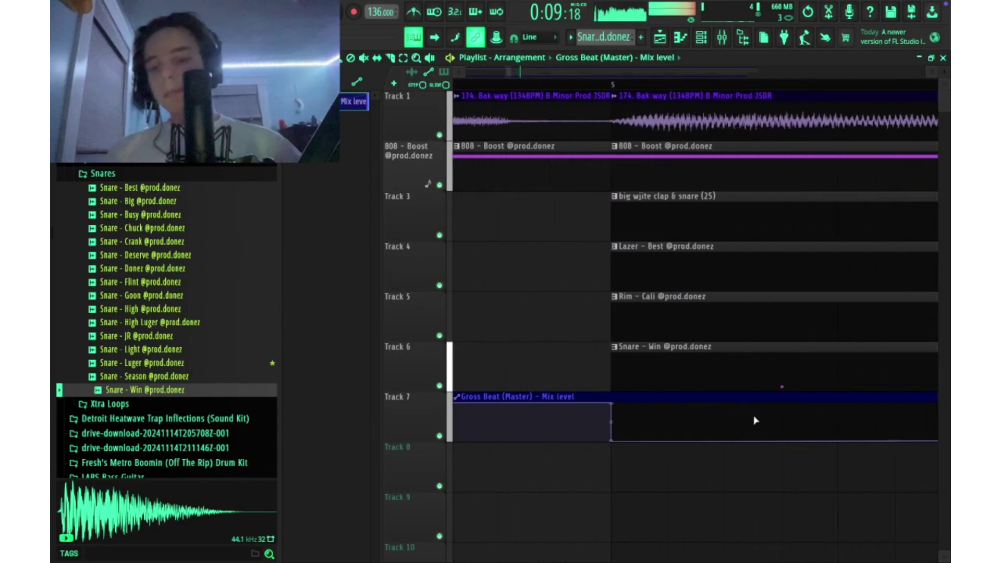
{"action": "scroll", "coordinate": [586, 339], "scroll_direction": "down", "scroll_amount": 3}
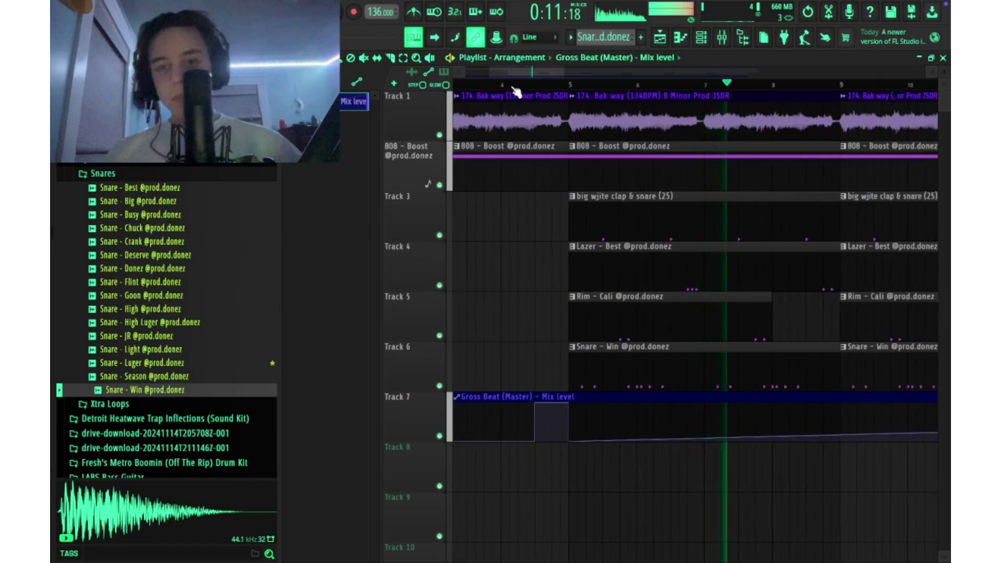
{"action": "key", "text": "space"}
{"action": "key", "text": "space"}
{"action": "scroll", "coordinate": [565, 434], "scroll_direction": "up", "scroll_amount": 4}
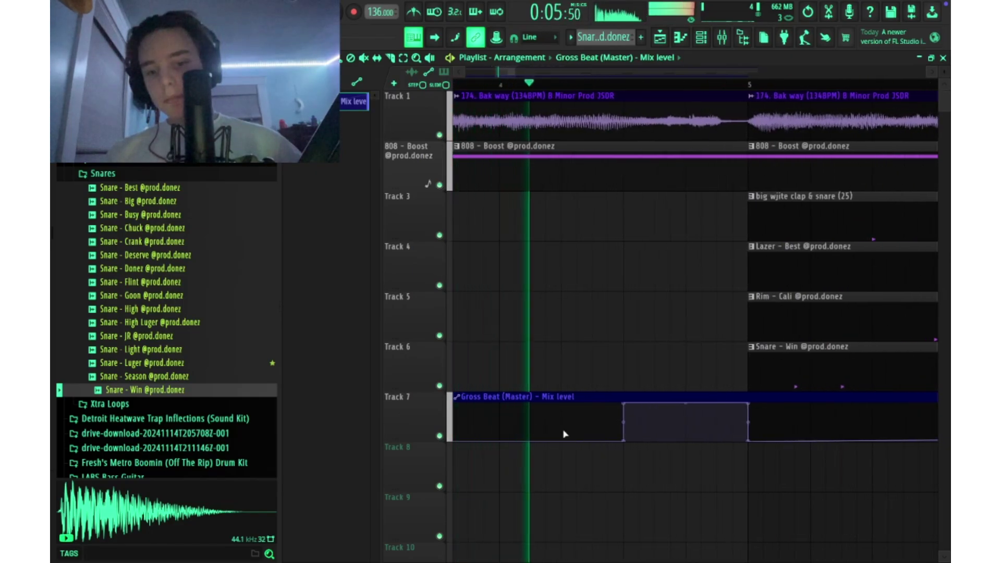
{"action": "key", "text": "space"}
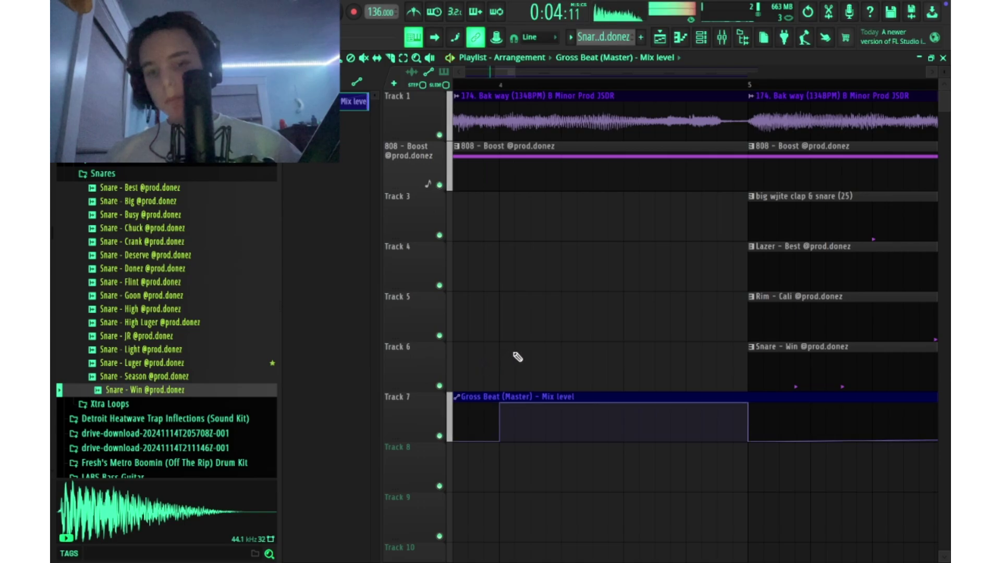
Play the intro again from bar 1 and trim the first 808 - Boost clip to end at bar 4
{"action": "scroll", "coordinate": [514, 291], "scroll_direction": "down", "scroll_amount": 2}
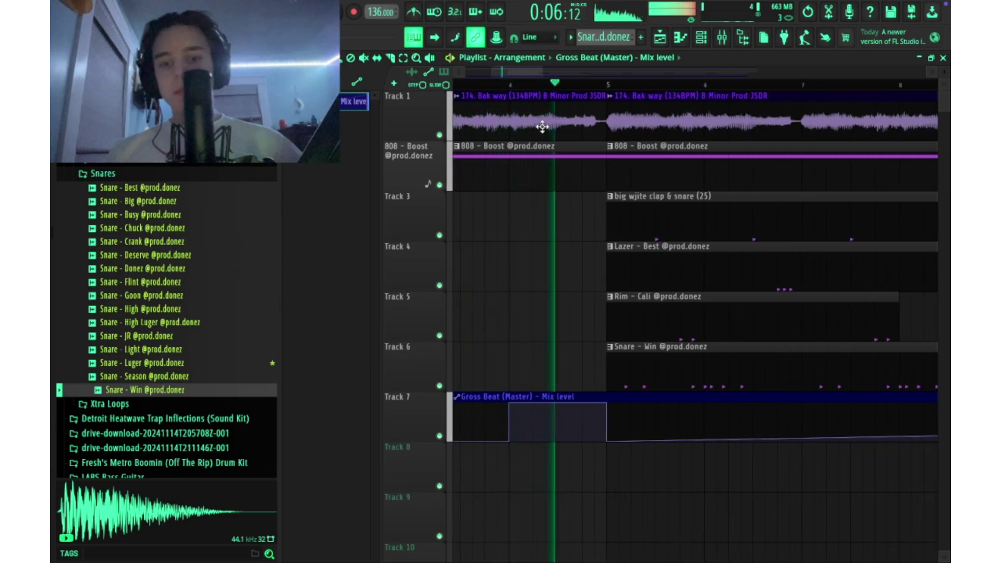
{"action": "key", "text": "space"}
{"action": "key", "text": "space"}
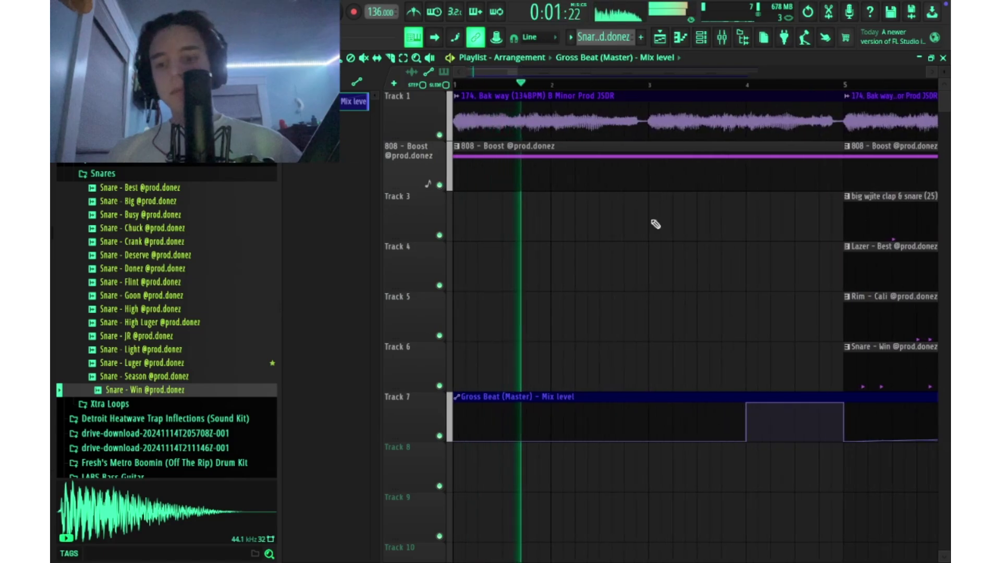
{"action": "left_click_drag", "start_coordinate": [841, 150], "coordinate": [750, 150]}
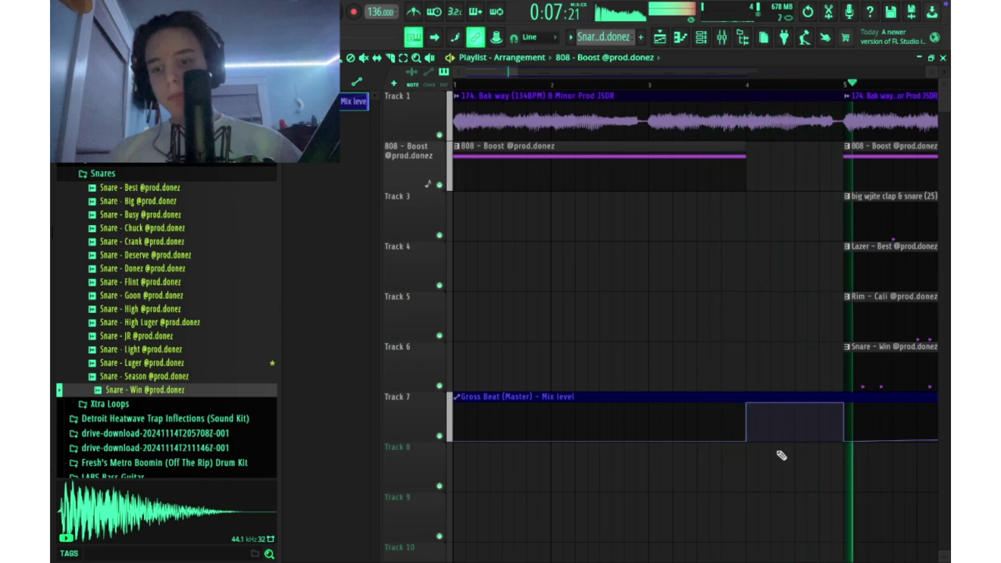
Move the mix level automation's jump to full to bar 4.5, keeping the rise vertical, with the intro playing
{"action": "key", "text": "space"}
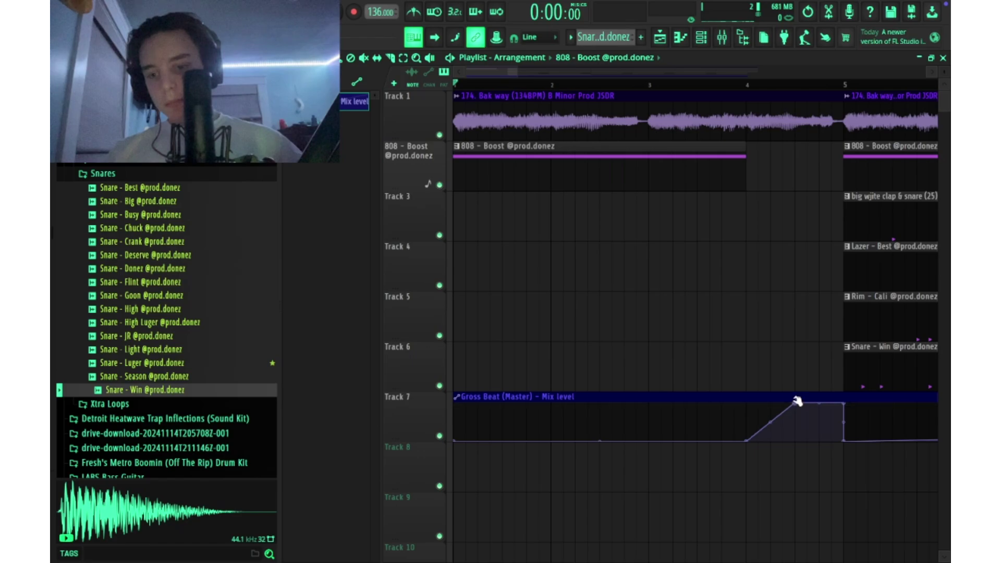
{"action": "key", "text": "space"}
{"action": "left_click_drag", "start_coordinate": [749, 443], "coordinate": [809, 467]}
{"action": "scroll", "coordinate": [774, 292], "scroll_direction": "up", "scroll_amount": 3}
{"action": "scroll", "coordinate": [741, 192], "scroll_direction": "up", "scroll_amount": 1}
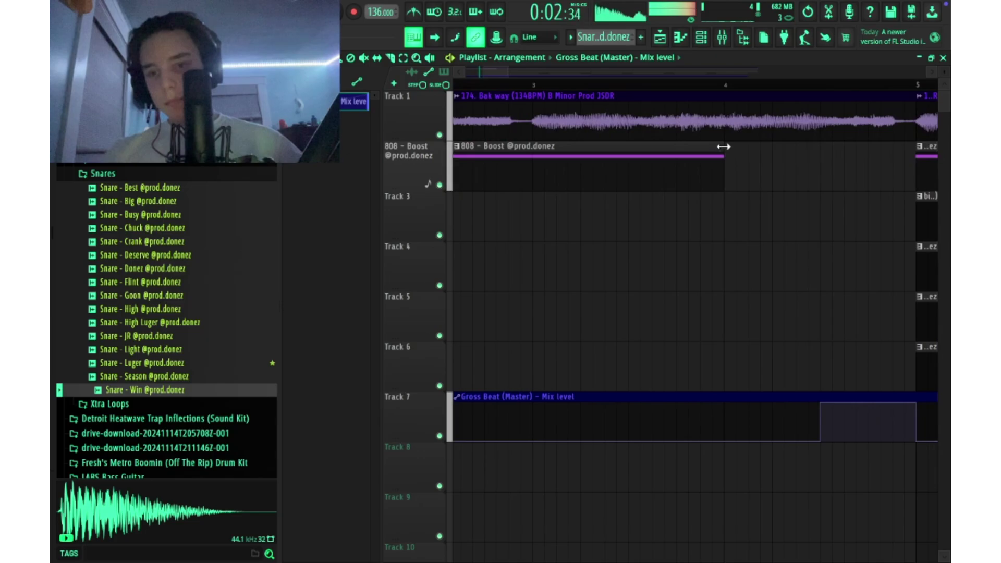
Resize the first 808 - Boost clip to end at bar 4.5 and play back the transition
{"action": "left_click_drag", "start_coordinate": [780, 151], "coordinate": [804, 152]}
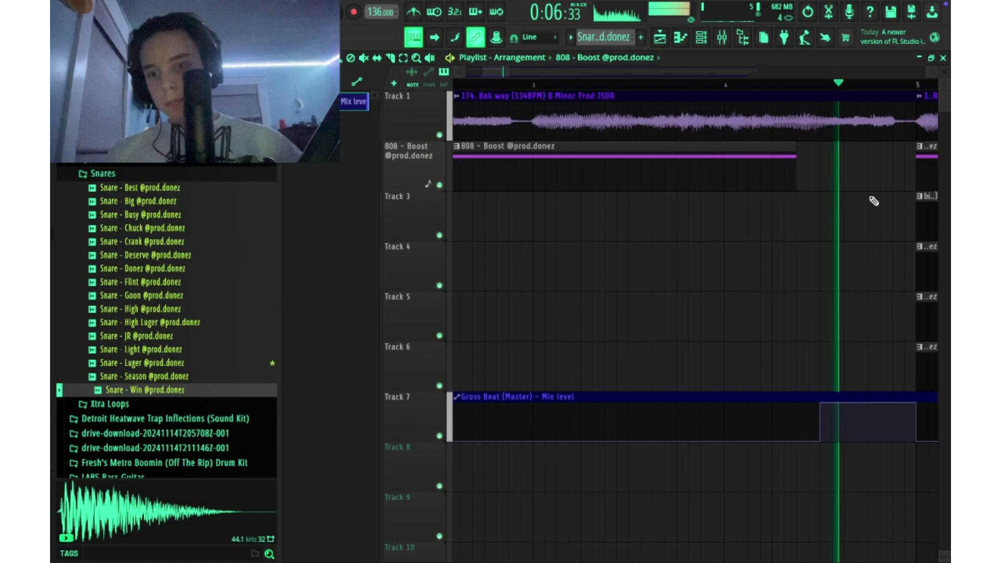
{"action": "scroll", "coordinate": [748, 223], "scroll_direction": "up", "scroll_amount": 2}
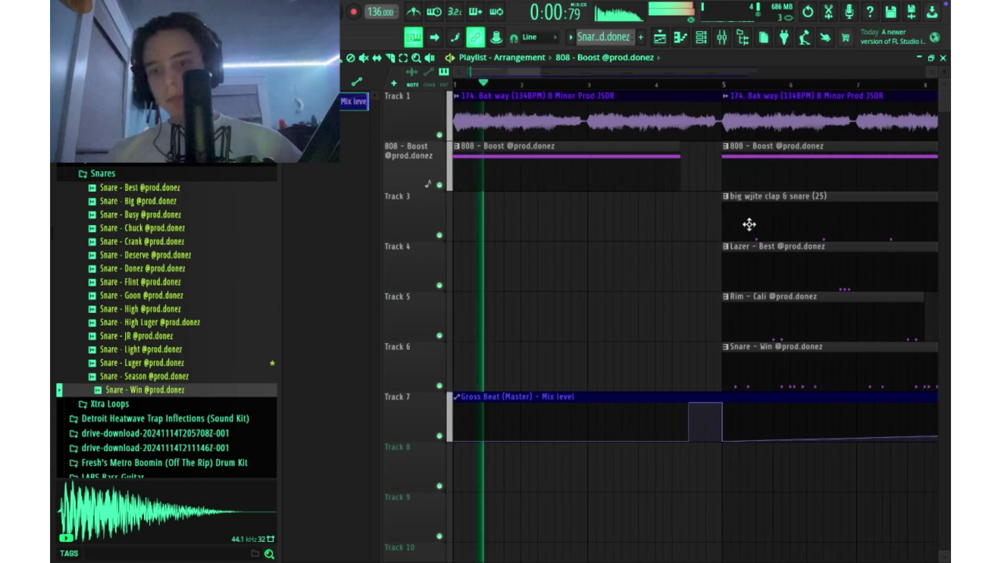
{"action": "scroll", "coordinate": [632, 146], "scroll_direction": "up", "scroll_amount": 3}
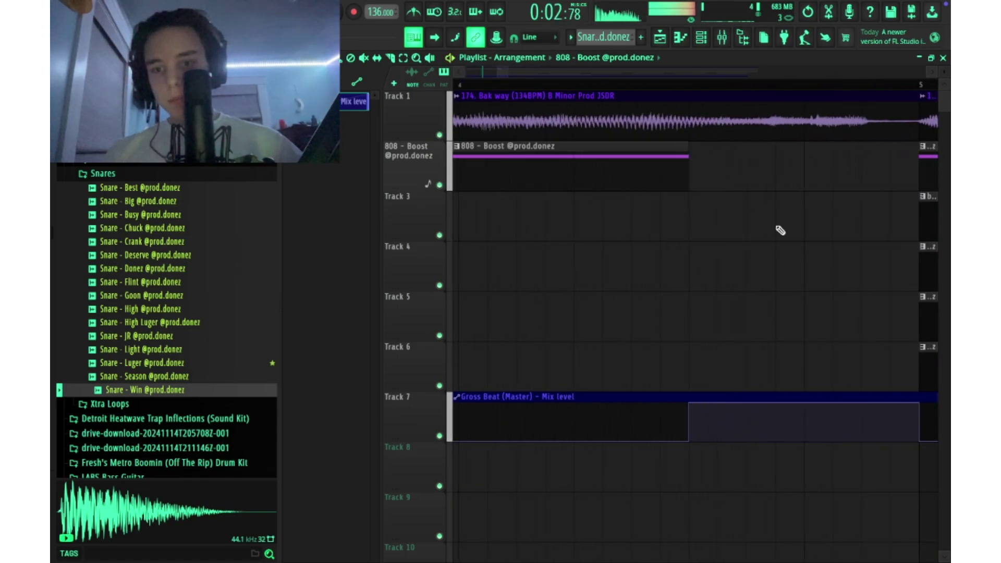
{"action": "scroll", "coordinate": [780, 230], "scroll_direction": "down", "scroll_amount": 5}
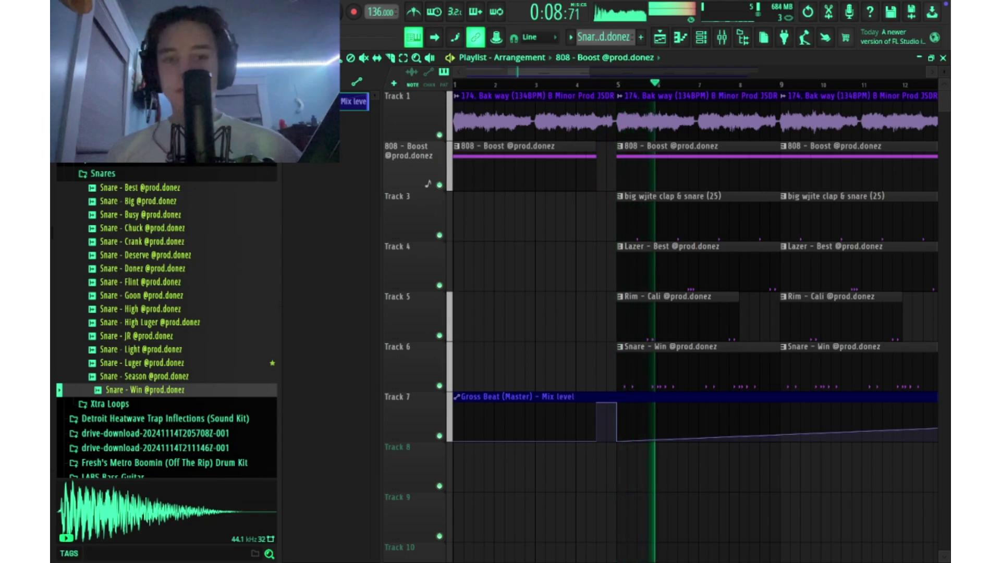
Stop playback, collapse the Snares folder, and place the sample "its eb on the track" on Track 8 at about bar 2.5
{"action": "left_click", "coordinate": [184, 175]}
{"action": "key", "text": "space"}
{"action": "scroll", "coordinate": [123, 344], "scroll_direction": "down", "scroll_amount": 7}
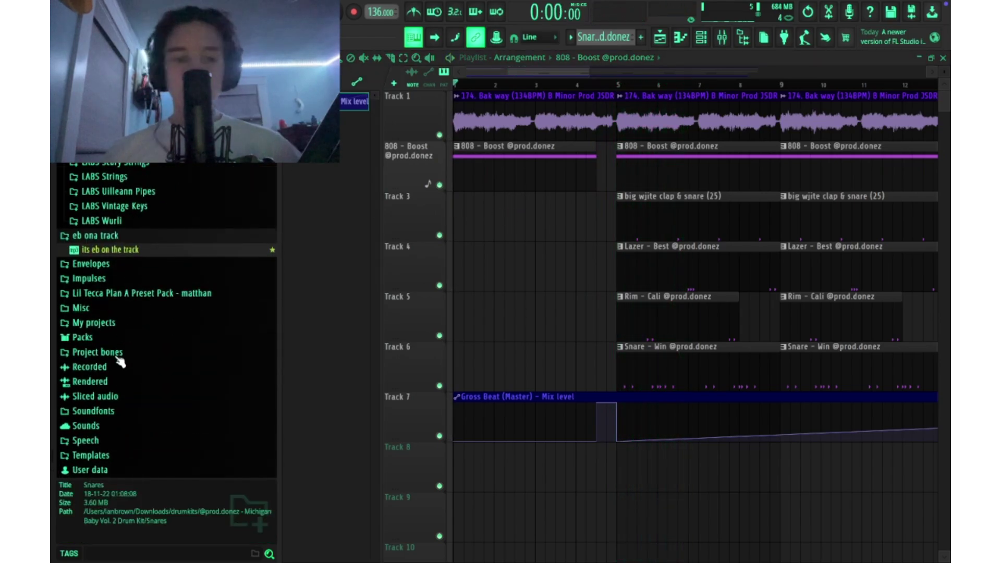
{"action": "left_click", "coordinate": [116, 250]}
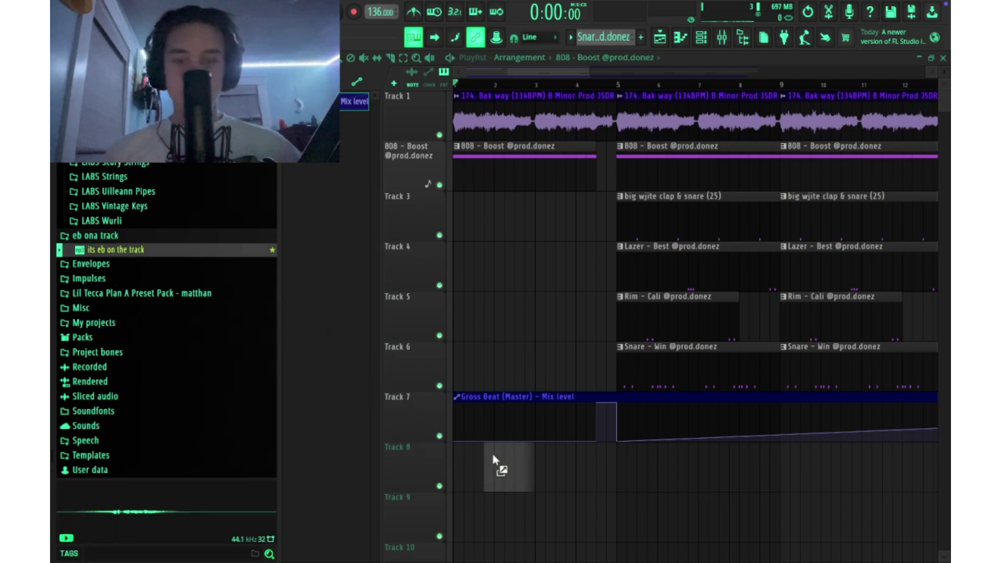
{"action": "left_click_drag", "start_coordinate": [508, 450], "coordinate": [509, 452]}
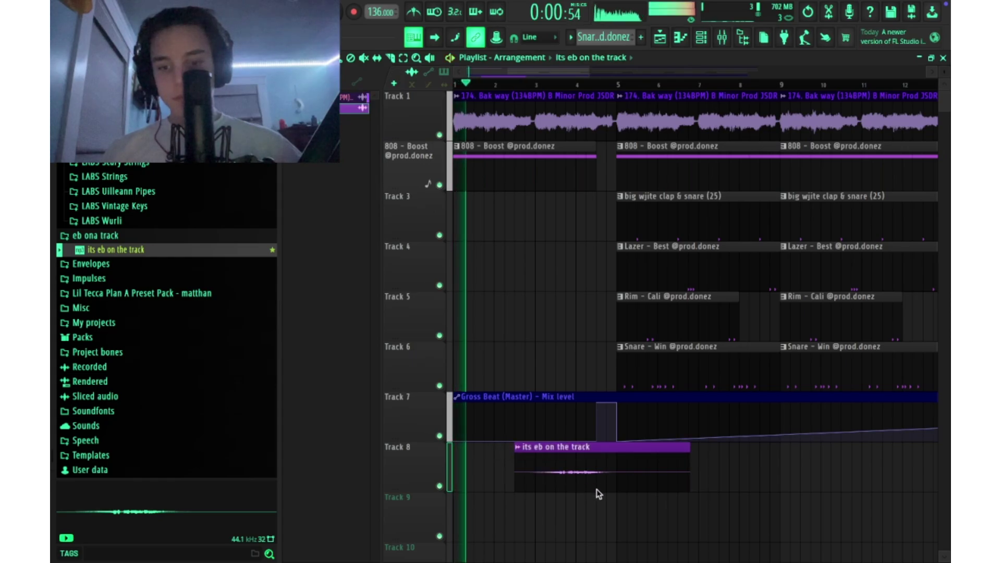
Raise the channel volume of the "its eb on the track" clip to maximum and close its channel settings
{"action": "double_click", "coordinate": [574, 453]}
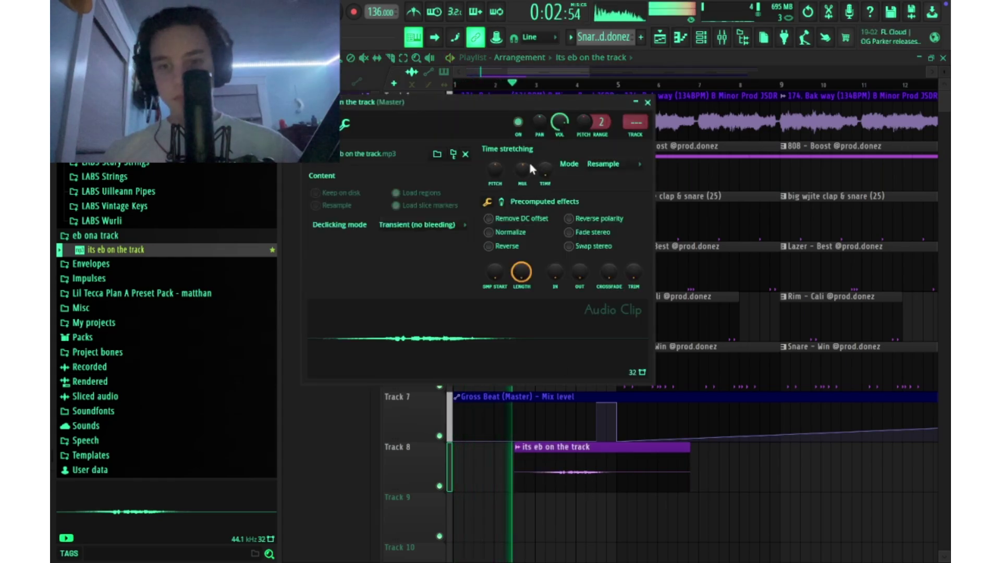
{"action": "left_click", "coordinate": [345, 124]}
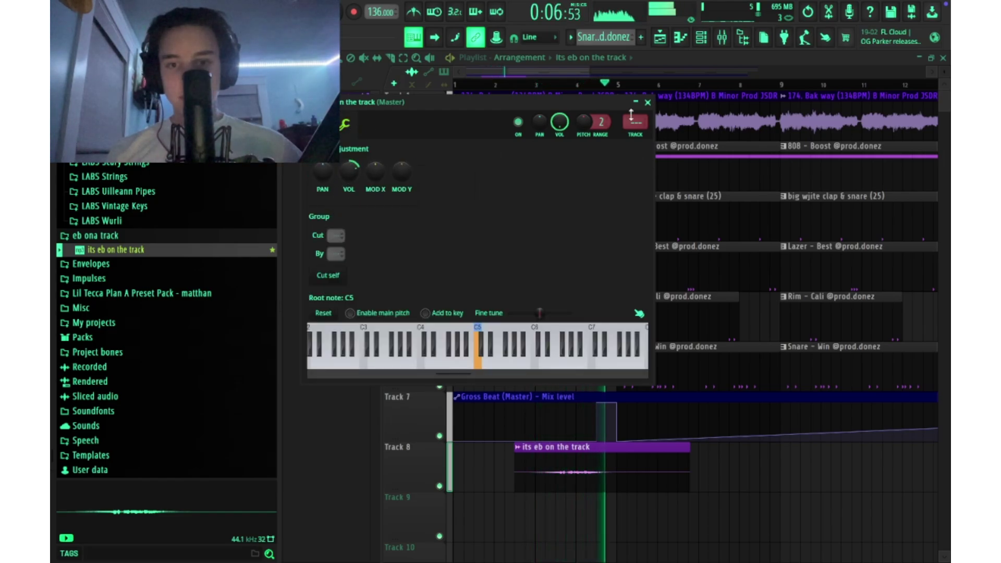
{"action": "left_click", "coordinate": [649, 102]}
Listen to the intro with the vocal tag and move the "its eb on the track" clip to start at bar 1
{"action": "scroll", "coordinate": [600, 386], "scroll_direction": "up", "scroll_amount": 3}
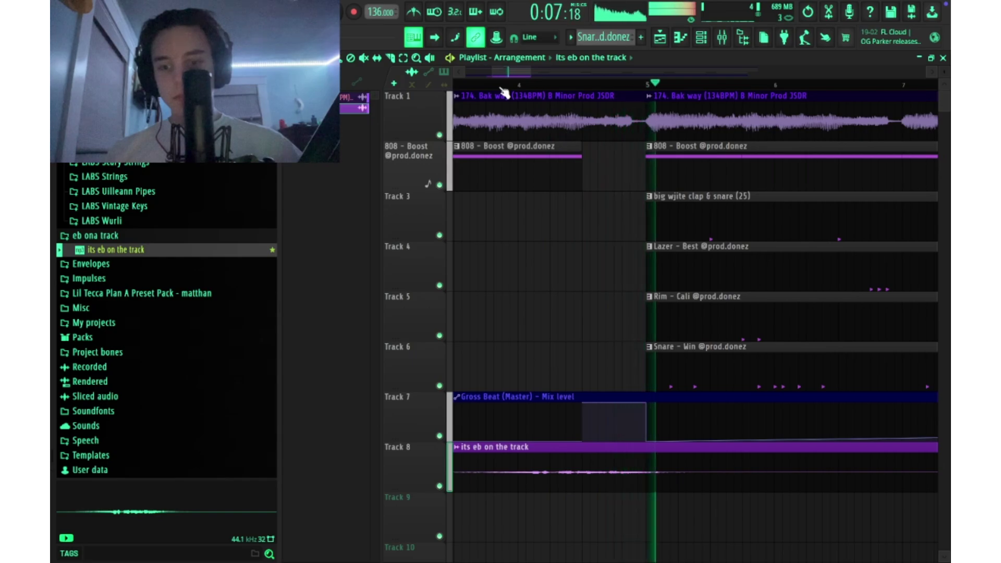
{"action": "key", "text": "space"}
{"action": "key", "text": "space"}
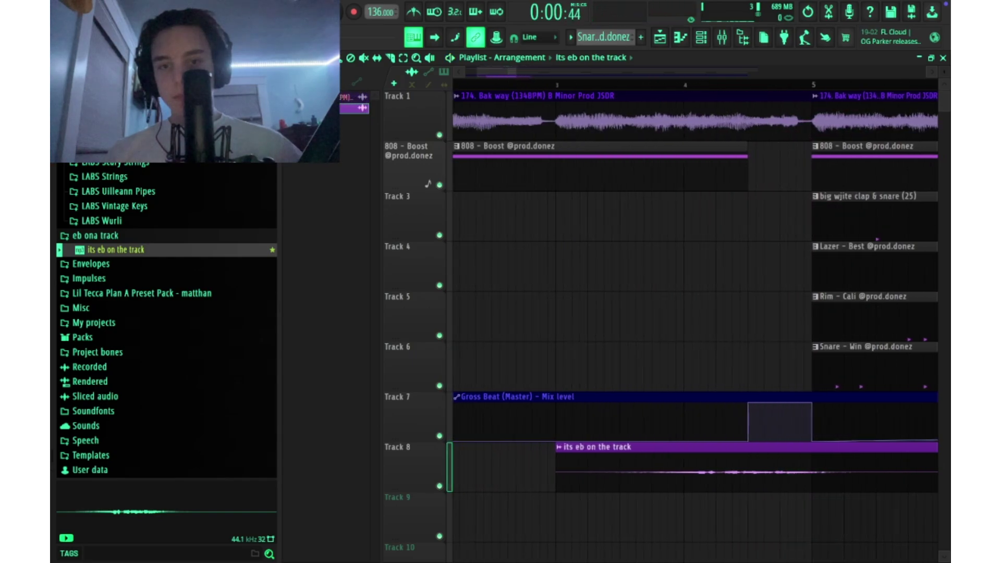
{"action": "key", "text": "space"}
{"action": "key", "text": "space"}
{"action": "left_click_drag", "start_coordinate": [778, 473], "coordinate": [525, 467]}
{"action": "key", "text": "space"}
{"action": "key", "text": "space"}
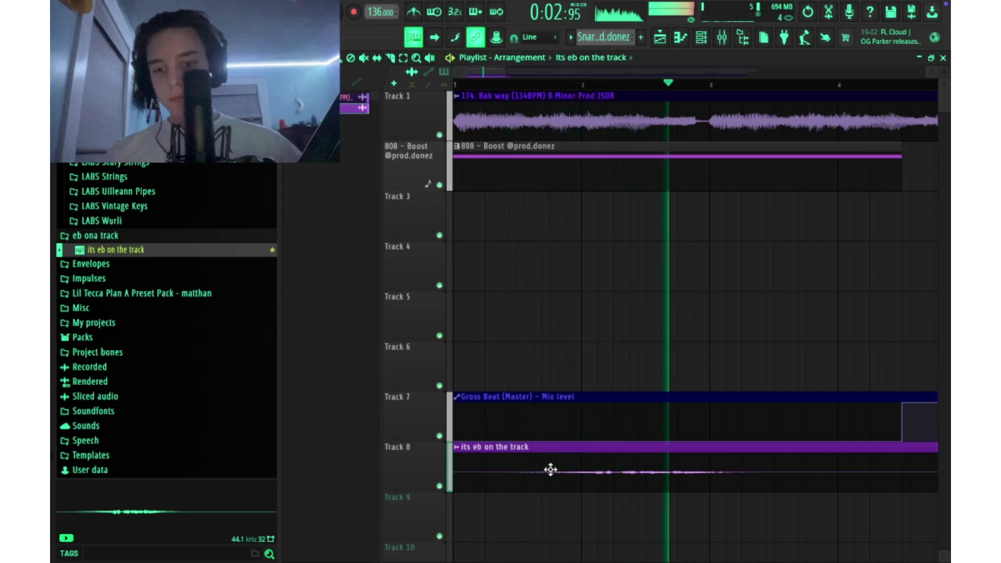
Check the level adjustment settings of the "its eb on the track" channel and close the channel window
{"action": "double_click", "coordinate": [552, 469]}
{"action": "left_click", "coordinate": [346, 125]}
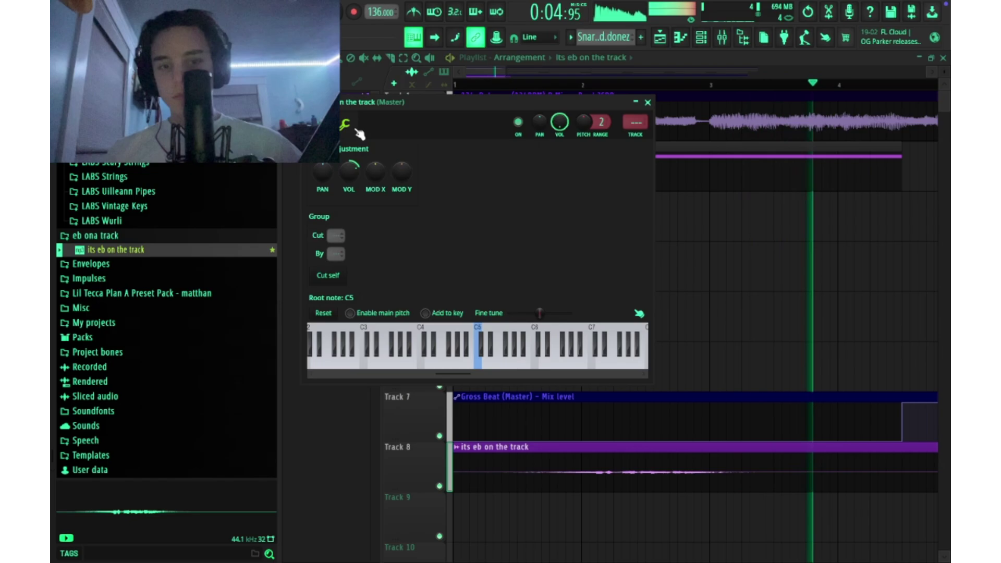
{"action": "left_click", "coordinate": [648, 102]}
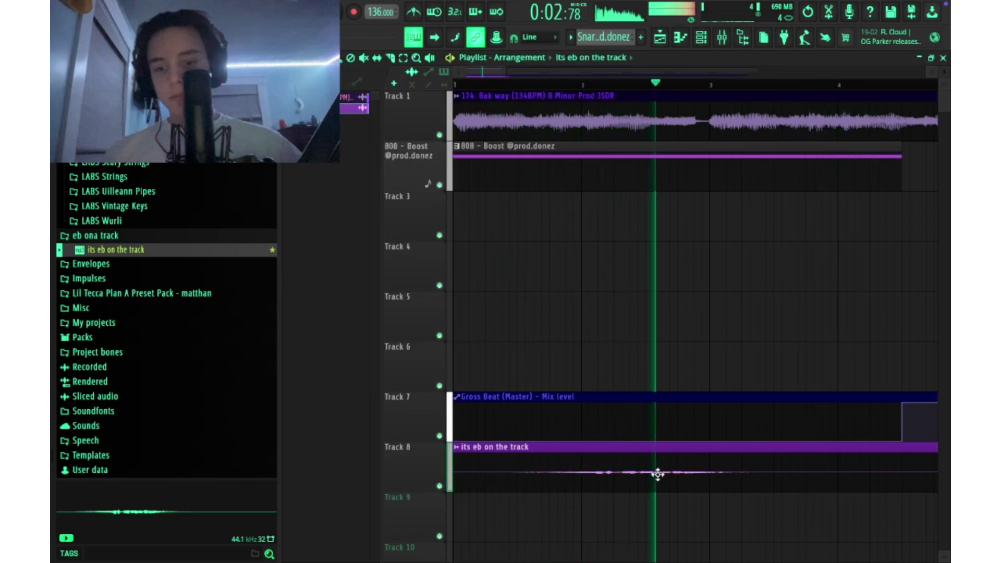
Move the "its eb on the track" clip on Track 8 to start at bar 2, and collapse the eb ona track folder
{"action": "scroll", "coordinate": [681, 360], "scroll_direction": "down", "scroll_amount": 3}
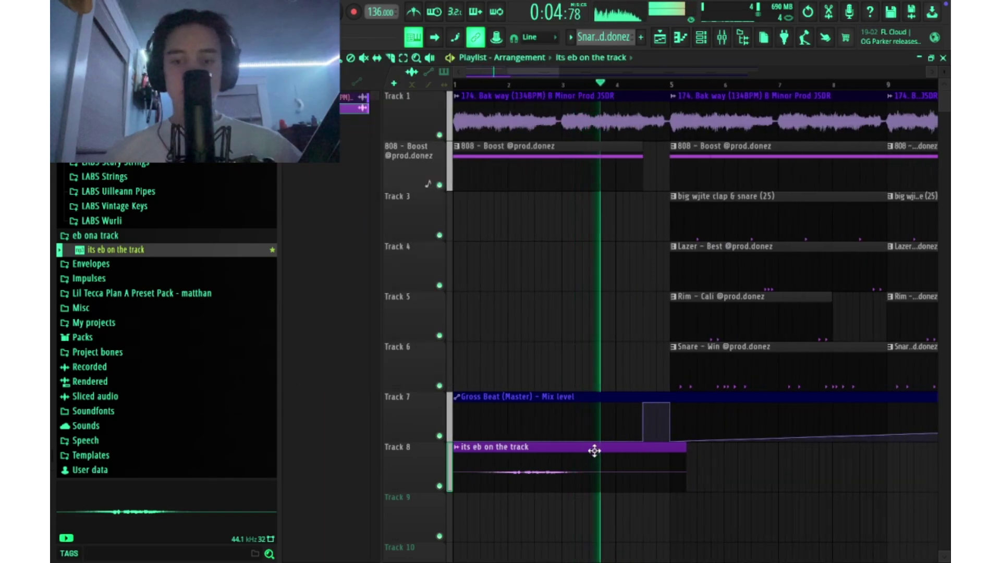
{"action": "key", "text": "space"}
{"action": "left_click_drag", "start_coordinate": [593, 449], "coordinate": [621, 468]}
{"action": "key", "text": "space"}
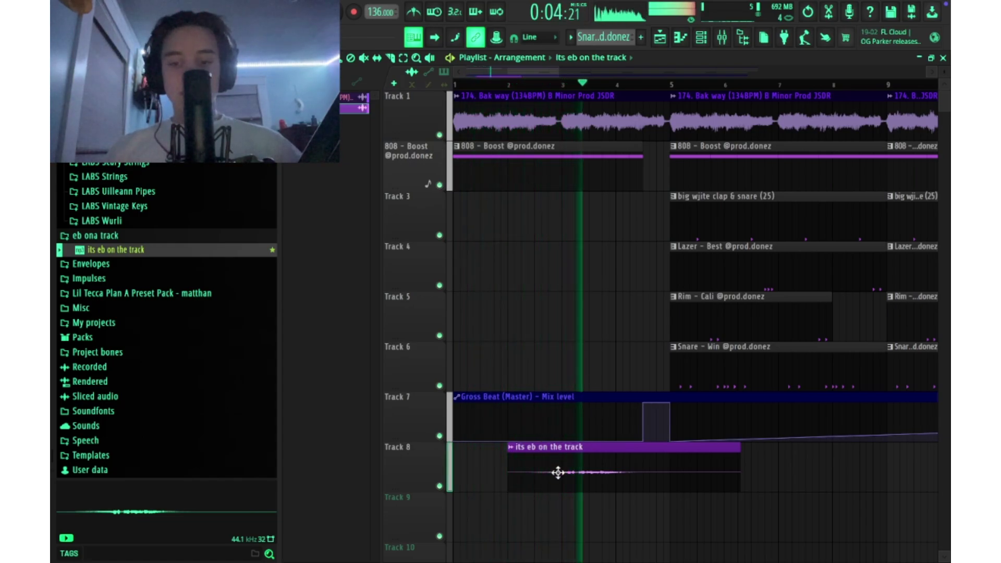
{"action": "scroll", "coordinate": [572, 487], "scroll_direction": "up", "scroll_amount": 2}
{"action": "key", "text": "space"}
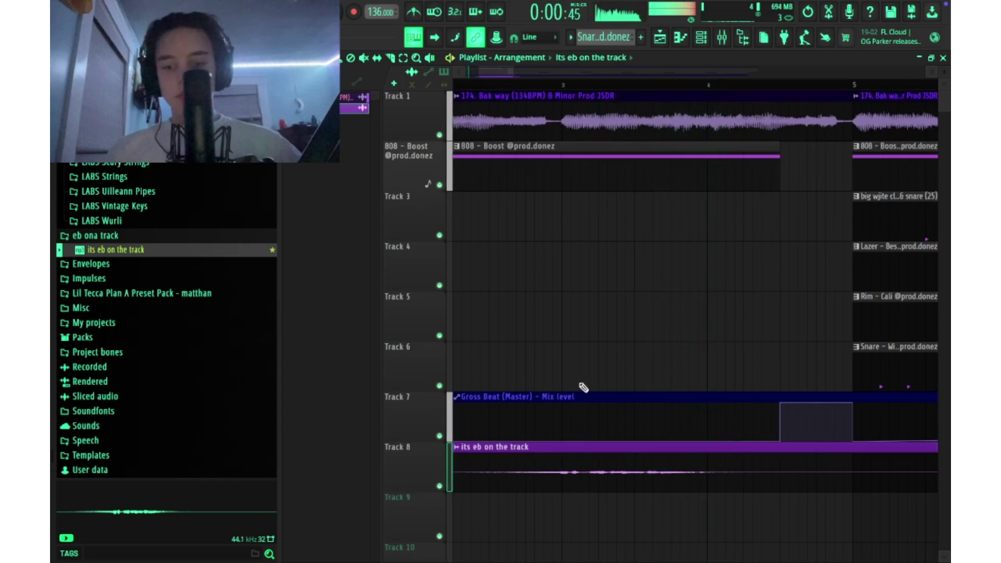
{"action": "left_click", "coordinate": [86, 236]}
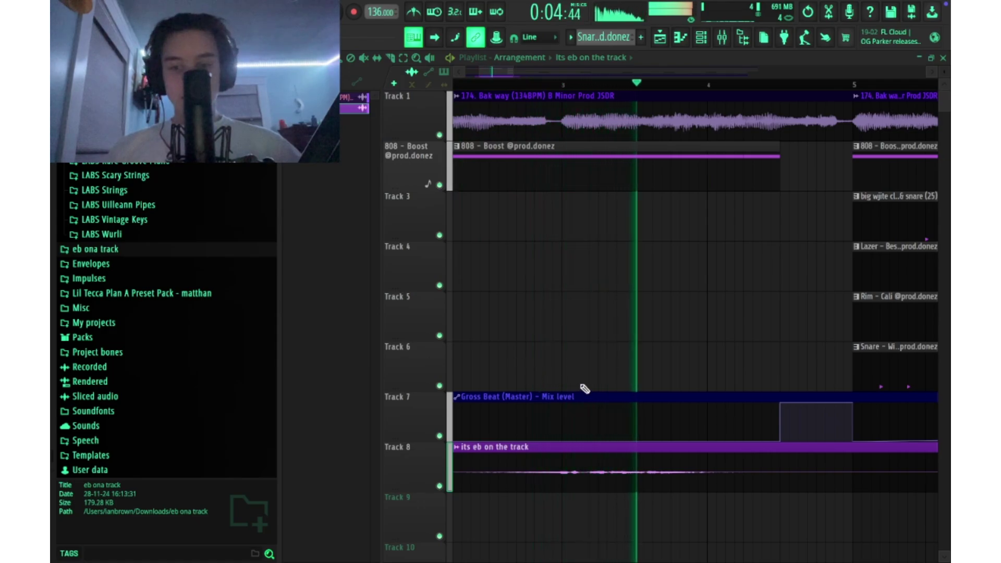
Lower the end point of the Gross Beat mix level automation on Track 7 to the minimum and extend the clip to bar 29
{"action": "scroll", "coordinate": [597, 382], "scroll_direction": "down", "scroll_amount": 2}
{"action": "scroll", "coordinate": [597, 382], "scroll_direction": "down", "scroll_amount": 2}
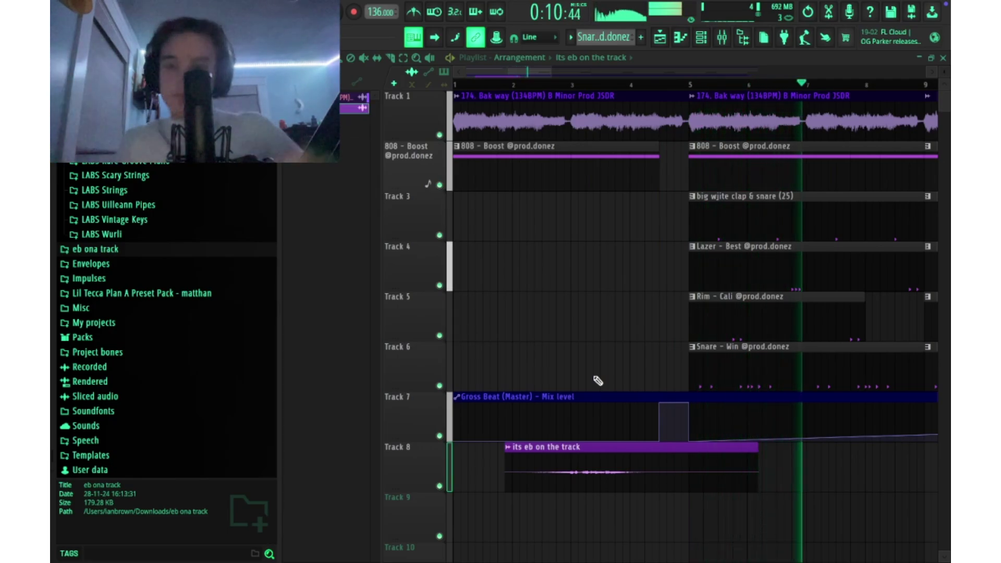
{"action": "scroll", "coordinate": [708, 369], "scroll_direction": "down", "scroll_amount": 3}
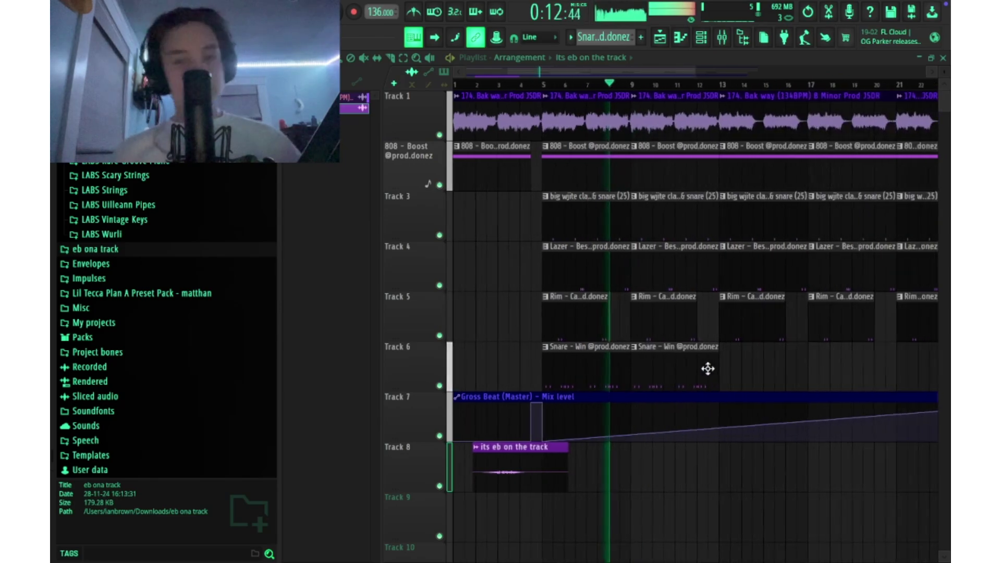
{"action": "scroll", "coordinate": [717, 408], "scroll_direction": "down", "scroll_amount": 2}
{"action": "scroll", "coordinate": [732, 411], "scroll_direction": "down", "scroll_amount": 1}
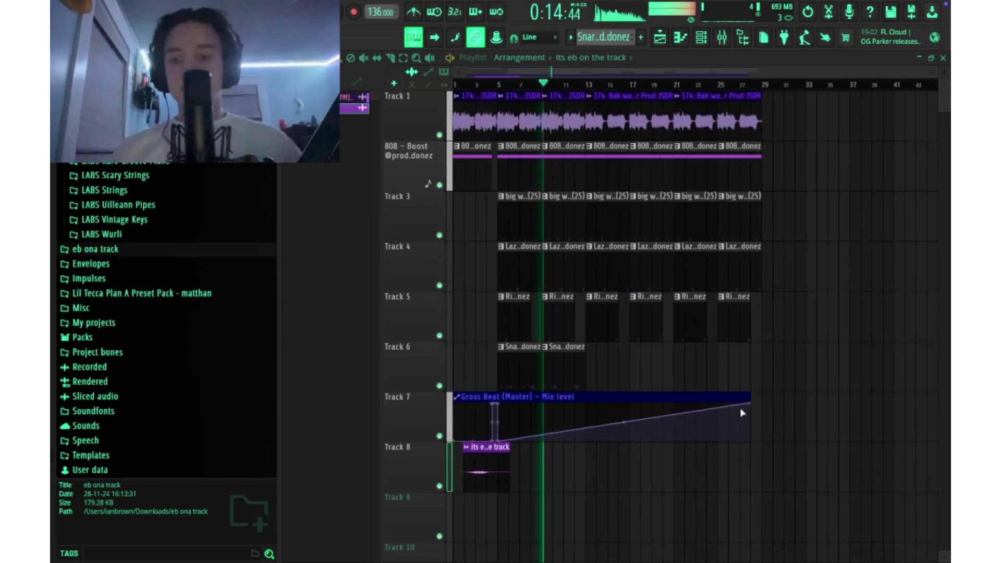
{"action": "left_click_drag", "start_coordinate": [751, 405], "coordinate": [751, 466]}
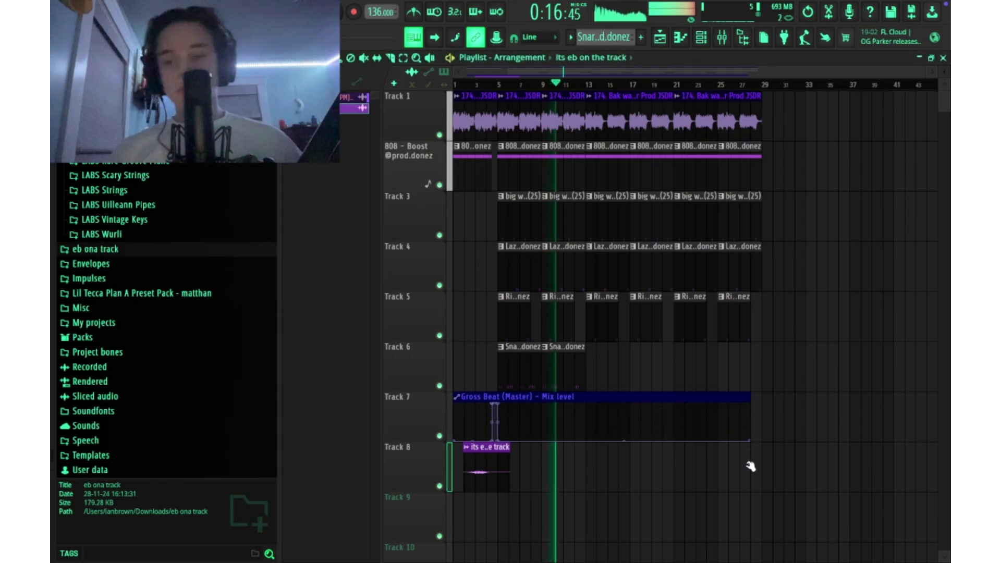
{"action": "left_click_drag", "start_coordinate": [751, 399], "coordinate": [761, 399]}
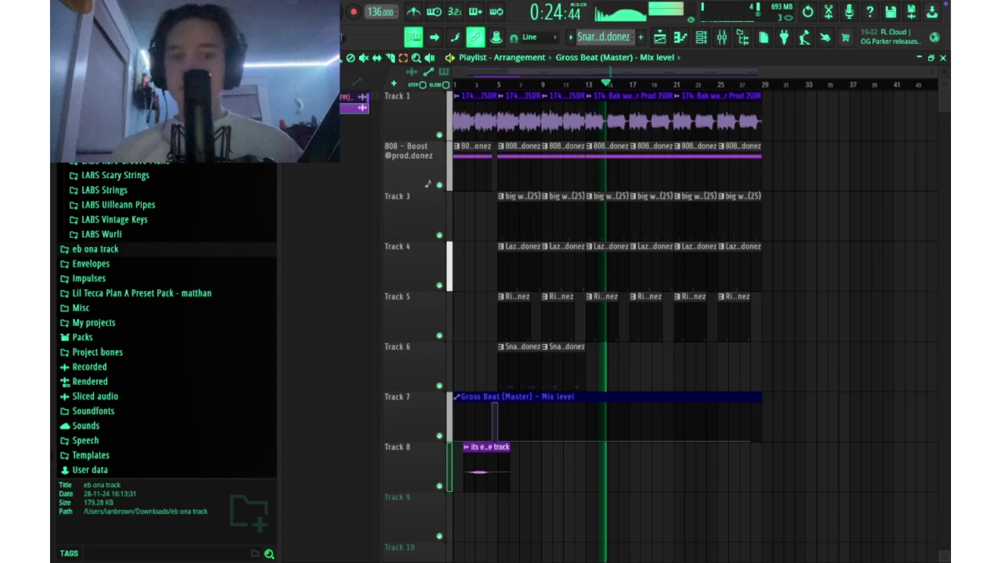
{"action": "left_click_drag", "start_coordinate": [513, 125], "coordinate": [751, 383]}
{"action": "left_click", "coordinate": [733, 362]}
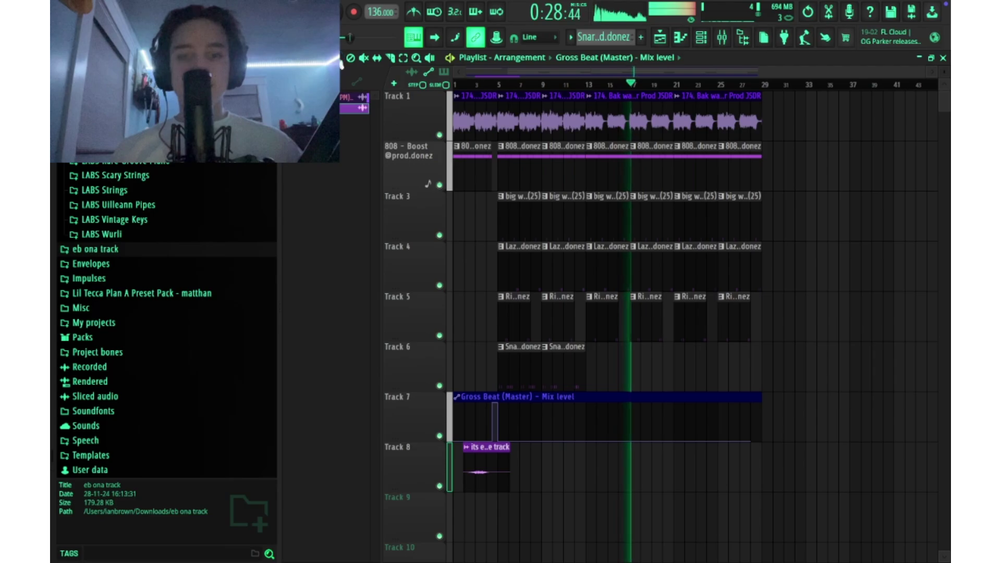
{"action": "scroll", "coordinate": [693, 206], "scroll_direction": "up", "scroll_amount": 5, "text": "ctrl"}
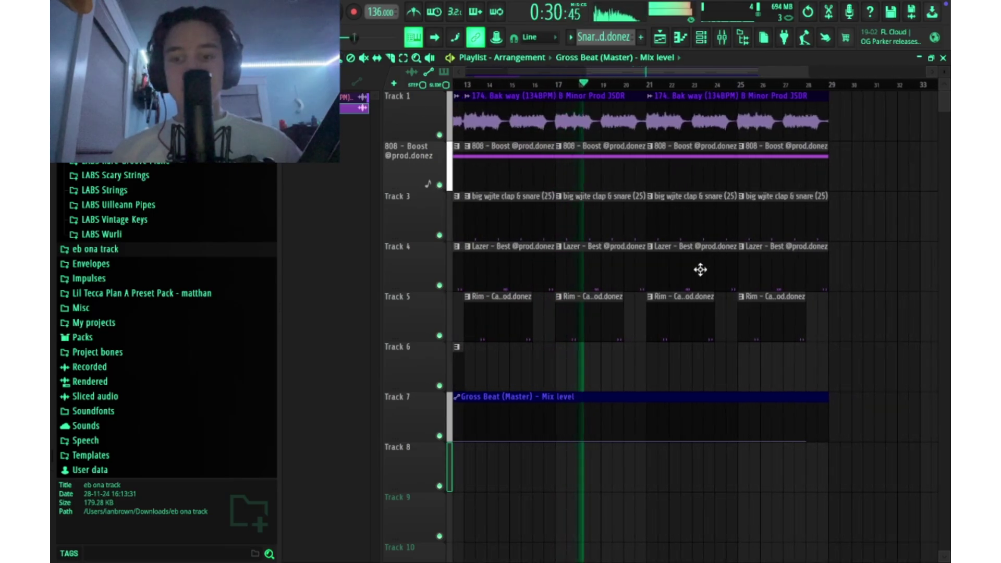
{"action": "scroll", "coordinate": [692, 270], "scroll_direction": "up", "scroll_amount": 3, "text": "ctrl"}
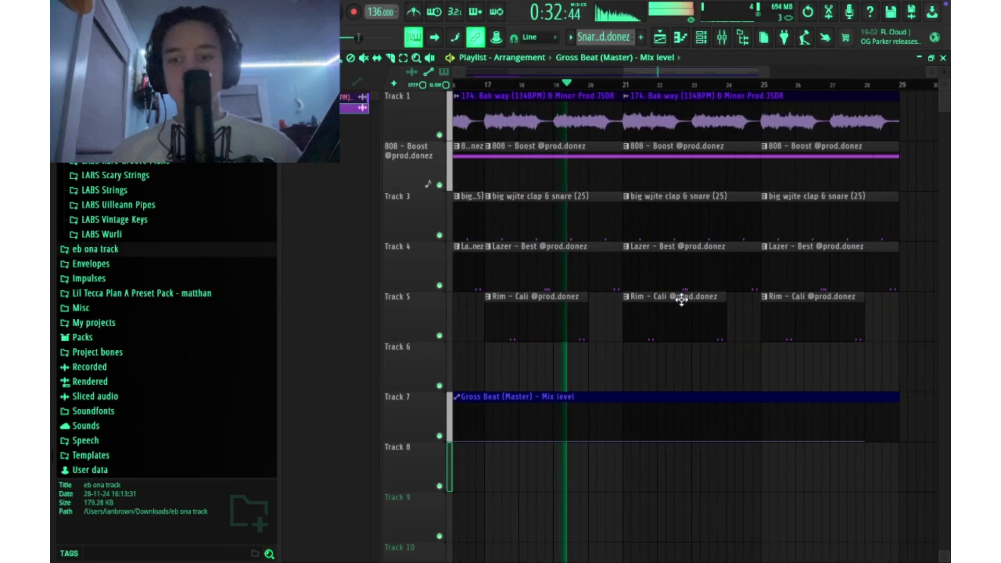
{"action": "scroll", "coordinate": [580, 294], "scroll_direction": "down", "scroll_amount": 8, "text": "ctrl"}
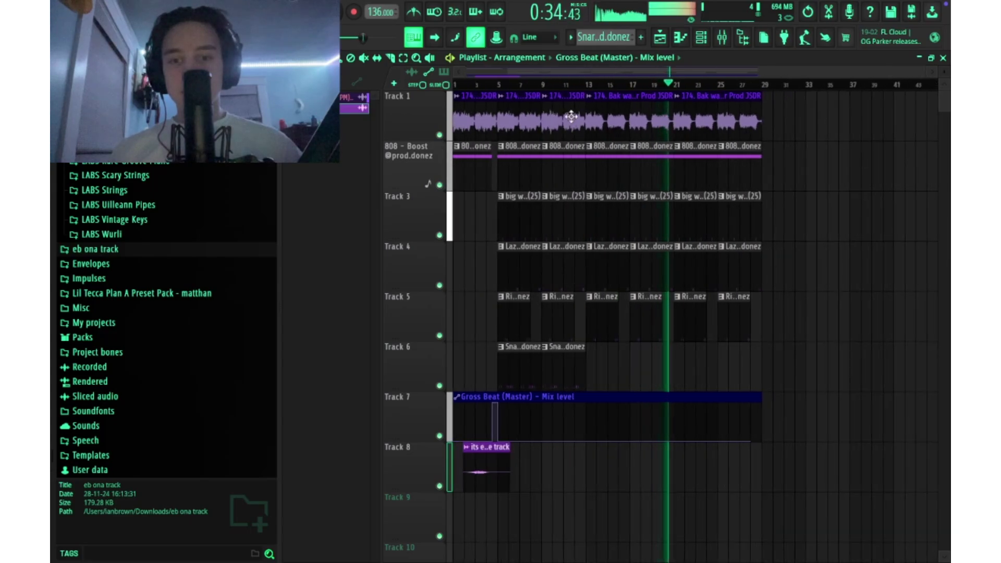
Delete the Lazer clips on Track 4 and the Rim clips on Track 5 between bars 13 and 21
{"action": "left_click", "coordinate": [574, 85]}
{"action": "scroll", "coordinate": [605, 284], "scroll_direction": "up", "scroll_amount": 3, "text": "ctrl"}
{"action": "right_click", "coordinate": [603, 302]}
{"action": "right_click", "coordinate": [630, 284]}
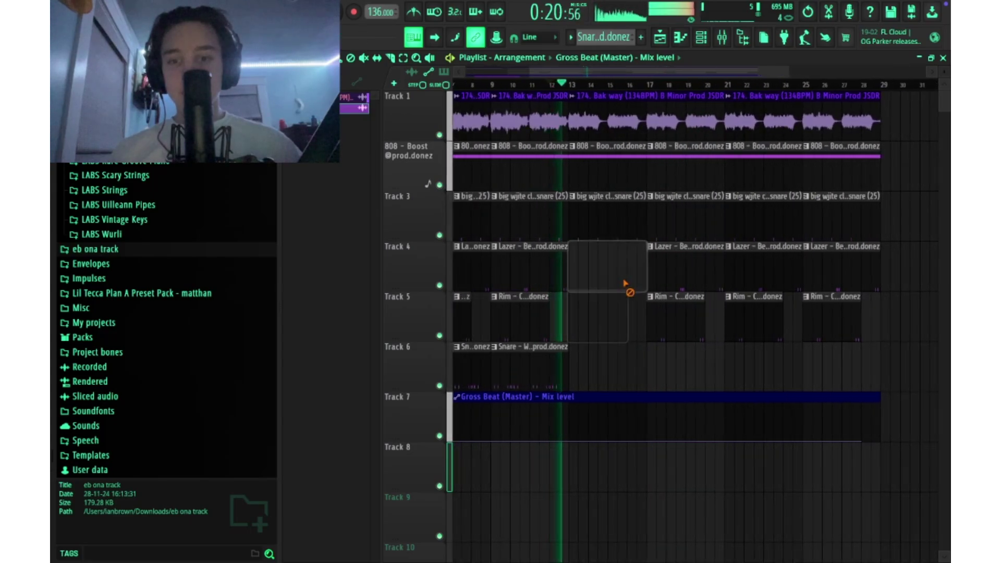
{"action": "right_click", "coordinate": [669, 279]}
{"action": "right_click", "coordinate": [696, 312]}
{"action": "scroll", "coordinate": [474, 253], "scroll_direction": "down", "scroll_amount": 4, "text": "ctrl"}
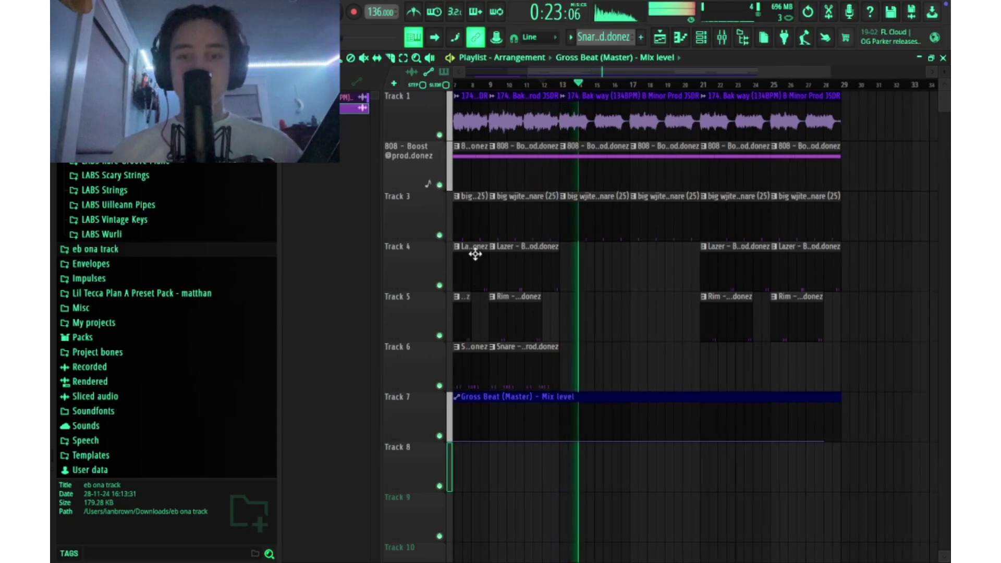
Duplicate the clips on Tracks 1 to 6 from bars 5–29 so that the copy starts at bar 29
{"action": "left_click_drag", "start_coordinate": [575, 73], "coordinate": [509, 83]}
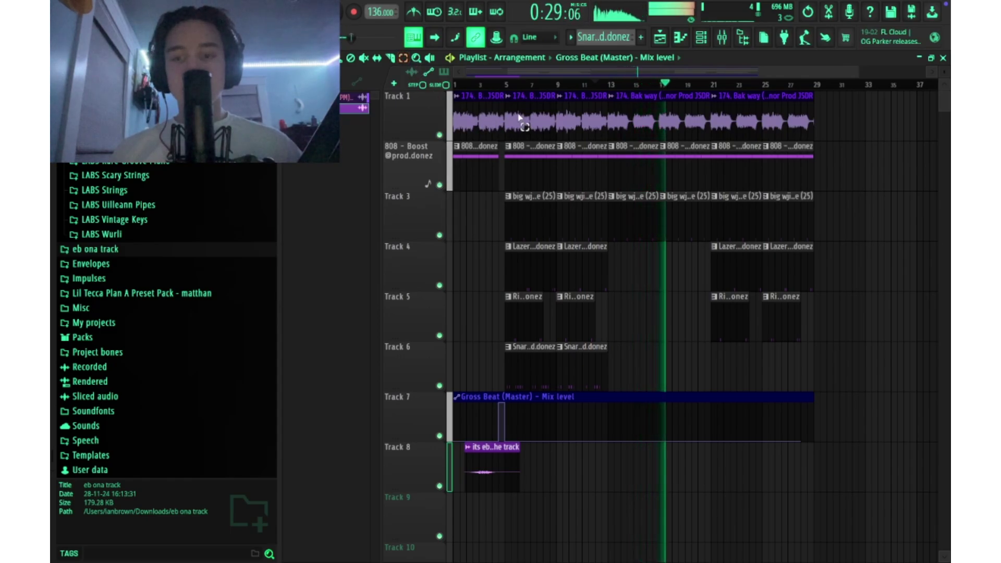
{"action": "left_click_drag", "start_coordinate": [520, 117], "coordinate": [819, 395]}
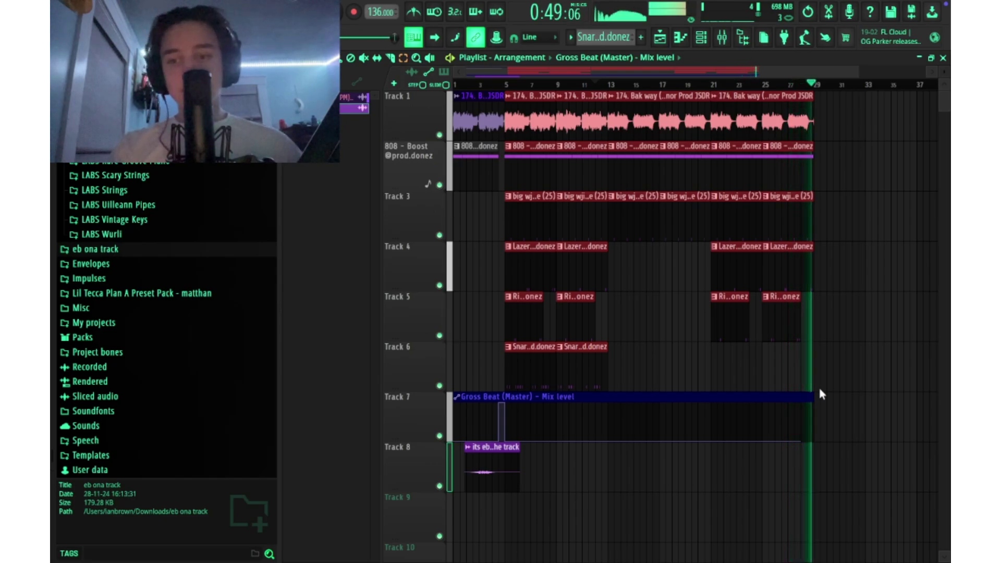
{"action": "left_click", "coordinate": [730, 306]}
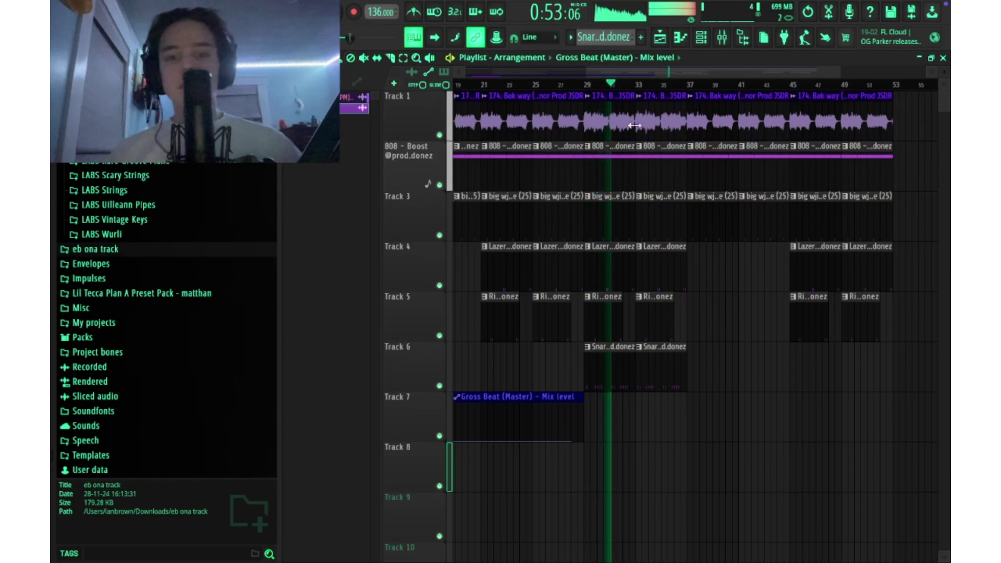
Replace the melody clip at bars 21–29 on Track 1 with two four-bar melody clips starting at bars 21 and 25
{"action": "left_click", "coordinate": [737, 122]}
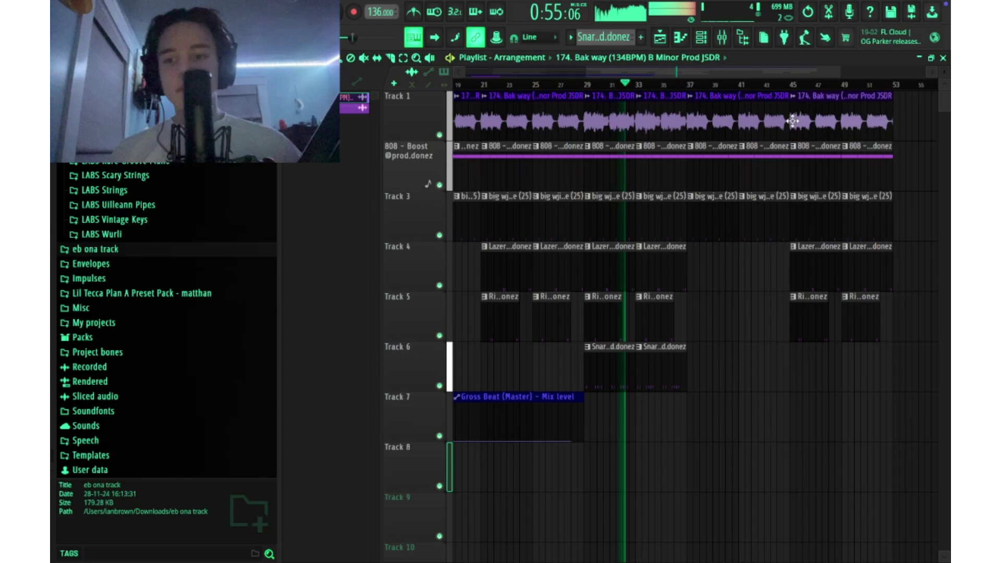
{"action": "left_click_drag", "start_coordinate": [585, 86], "coordinate": [425, 96]}
{"action": "right_click", "coordinate": [599, 119]}
{"action": "left_click", "coordinate": [613, 126]}
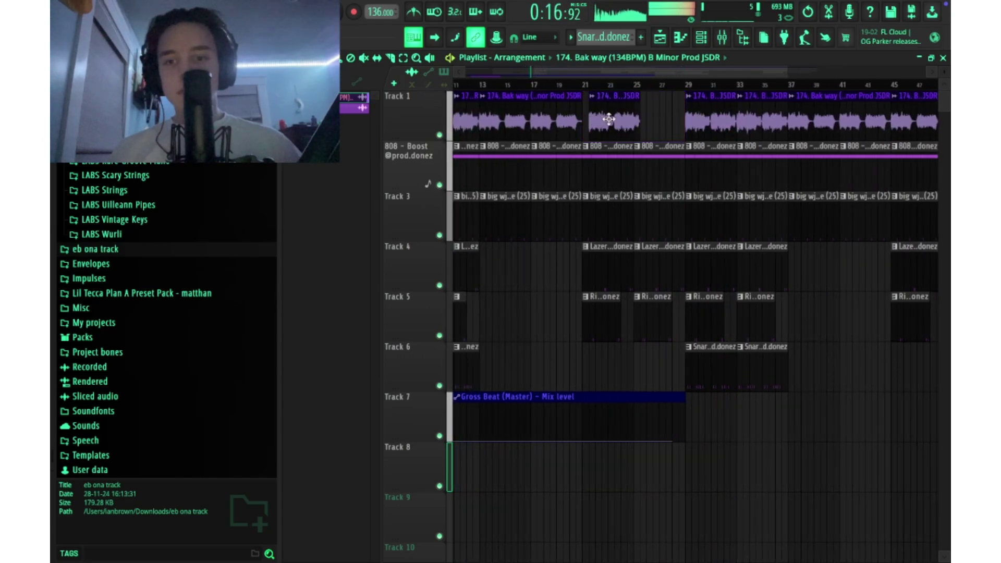
{"action": "left_click", "coordinate": [641, 121]}
{"action": "scroll", "coordinate": [590, 125], "scroll_direction": "down", "scroll_amount": 2}
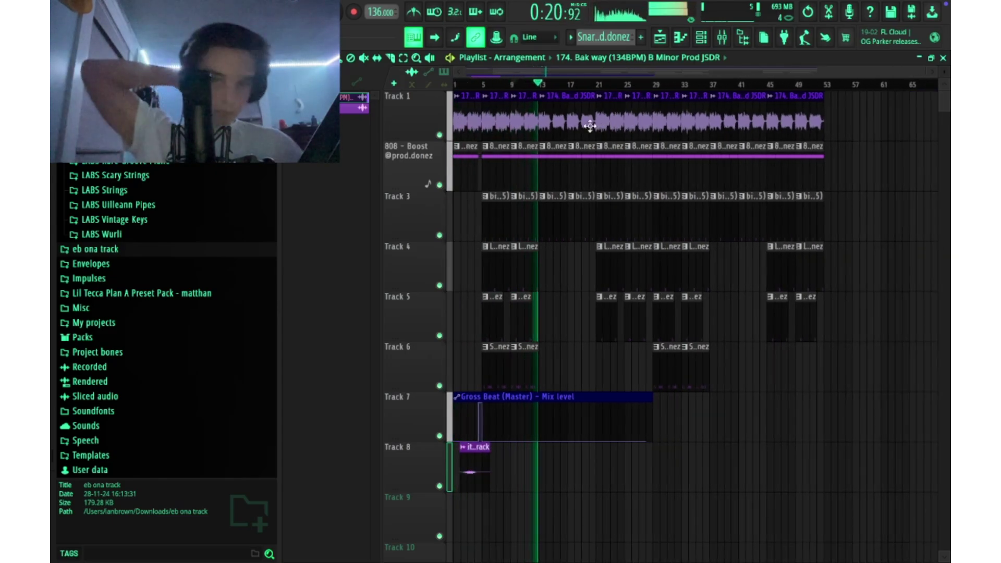
Listen to the arrangement through the section without Lazer and Rim clips up to the change at bar 21
{"action": "left_click", "coordinate": [560, 85]}
{"action": "scroll", "coordinate": [571, 175], "scroll_direction": "up", "scroll_amount": 4}
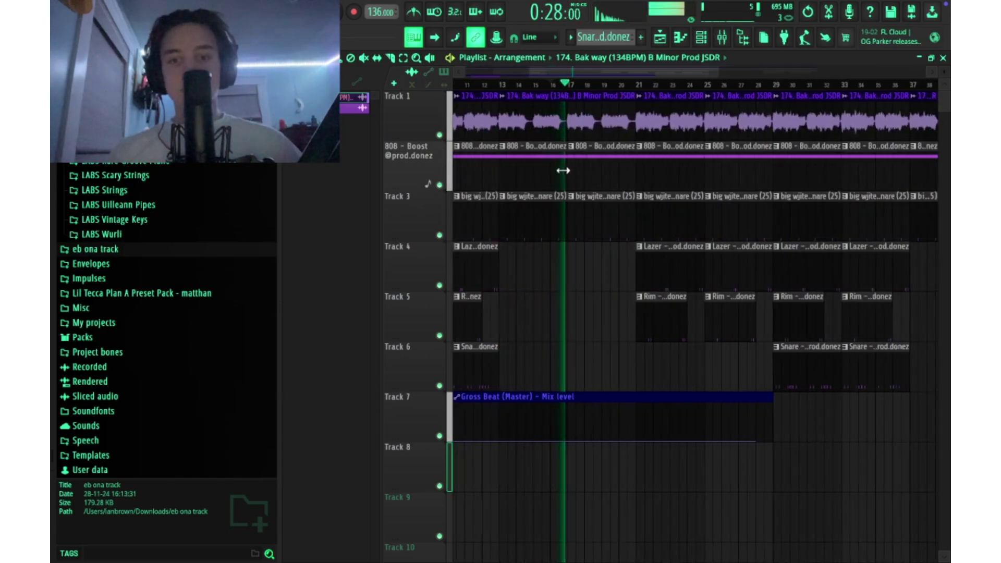
{"action": "scroll", "coordinate": [589, 127], "scroll_direction": "down", "scroll_amount": 4}
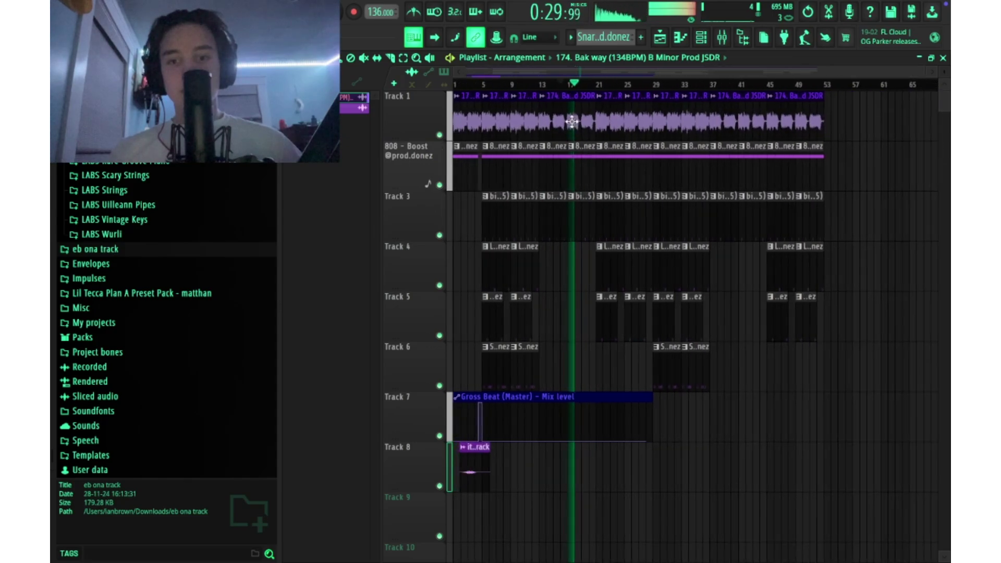
{"action": "scroll", "coordinate": [574, 121], "scroll_direction": "up", "scroll_amount": 4}
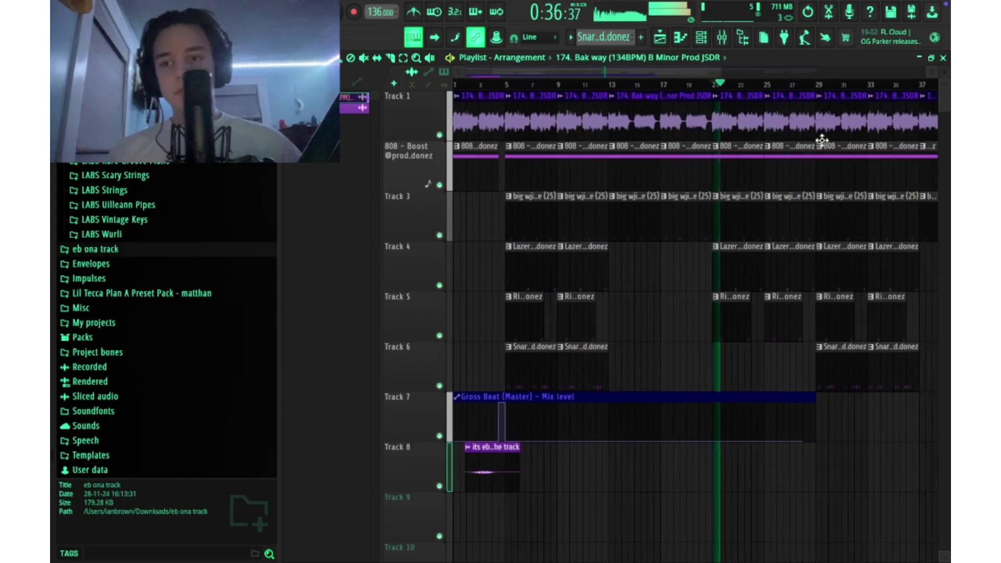
Replace the melody clip at bars 45–53 on Track 1 with two four-bar melody clips starting at bars 45 and 49
{"action": "scroll", "coordinate": [806, 139], "scroll_direction": "down", "scroll_amount": 3}
{"action": "scroll", "coordinate": [786, 136], "scroll_direction": "down", "scroll_amount": 2}
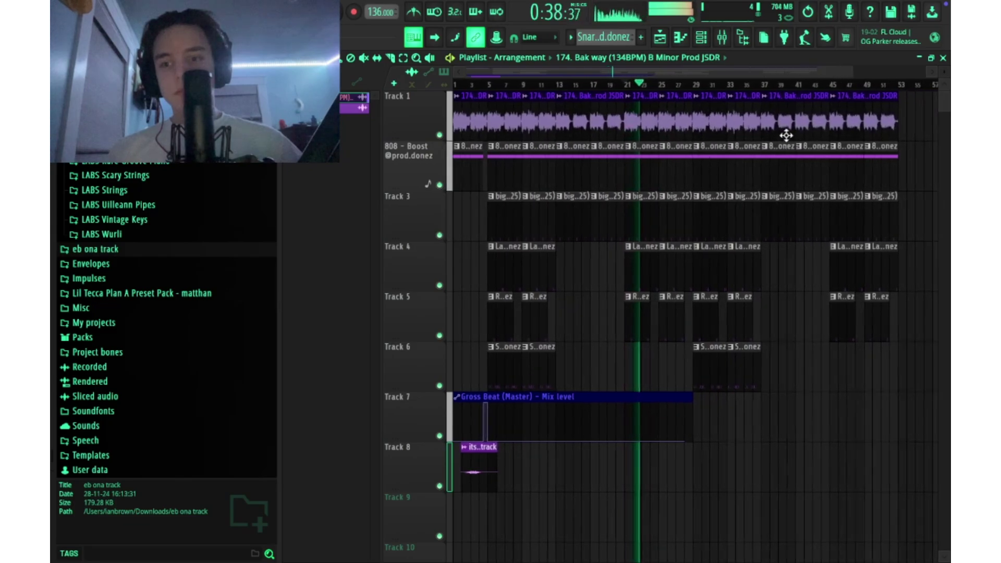
{"action": "scroll", "coordinate": [652, 123], "scroll_direction": "up", "scroll_amount": 1}
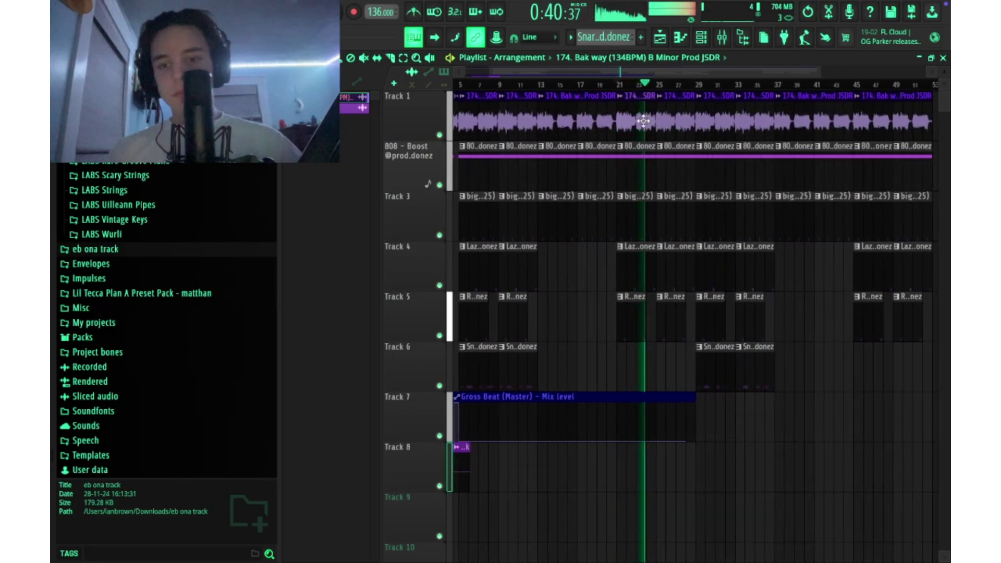
{"action": "right_click", "coordinate": [907, 128]}
{"action": "left_click", "coordinate": [877, 123]}
{"action": "left_click_drag", "start_coordinate": [878, 122], "coordinate": [867, 123]}
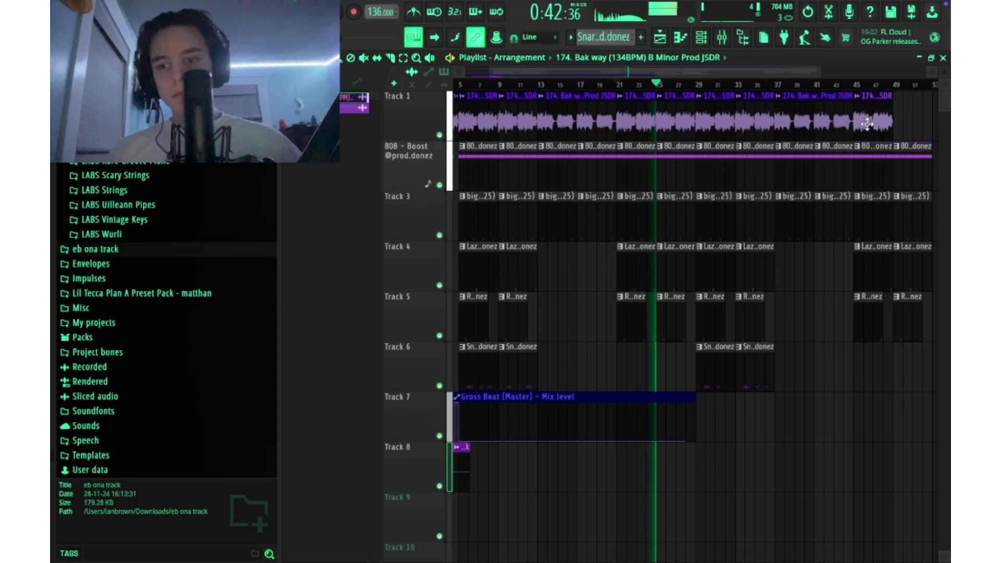
{"action": "left_click", "coordinate": [900, 122]}
{"action": "scroll", "coordinate": [704, 104], "scroll_direction": "down", "scroll_amount": 1}
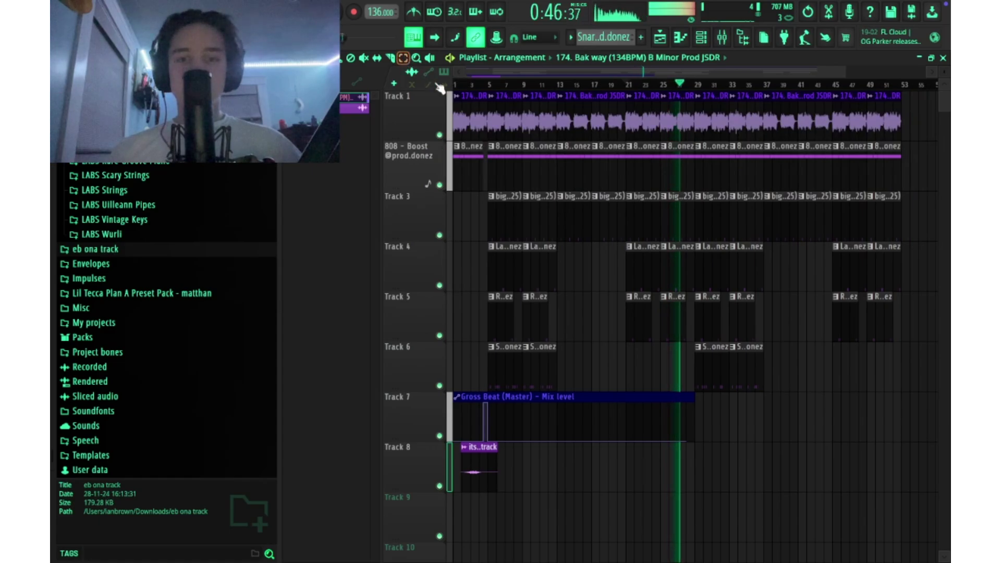
Duplicate all clips on Tracks 1 to 6 from bars 5–53 so that the copy starts at bar 53
{"action": "left_click_drag", "start_coordinate": [505, 118], "coordinate": [892, 368]}
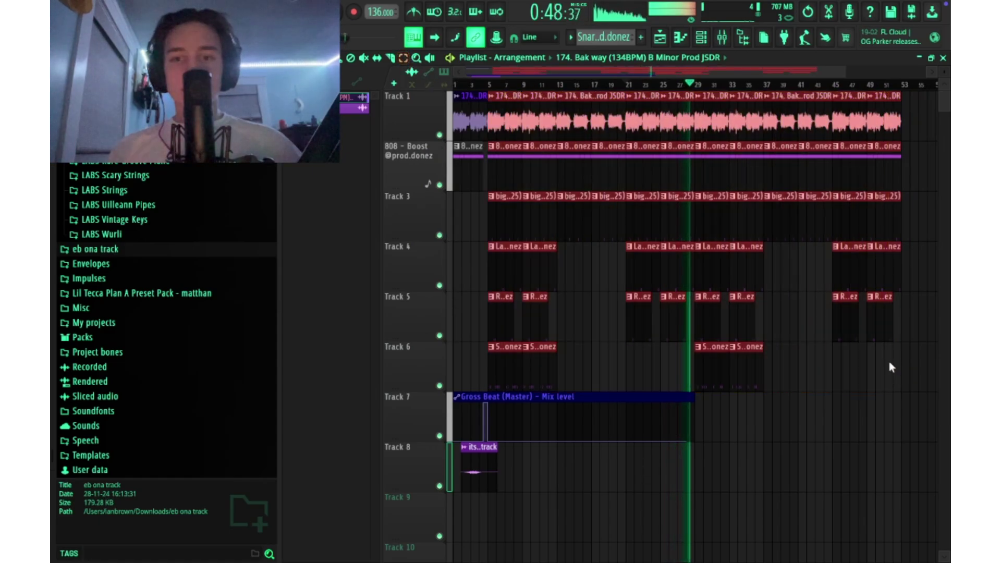
{"action": "key", "text": "super+b"}
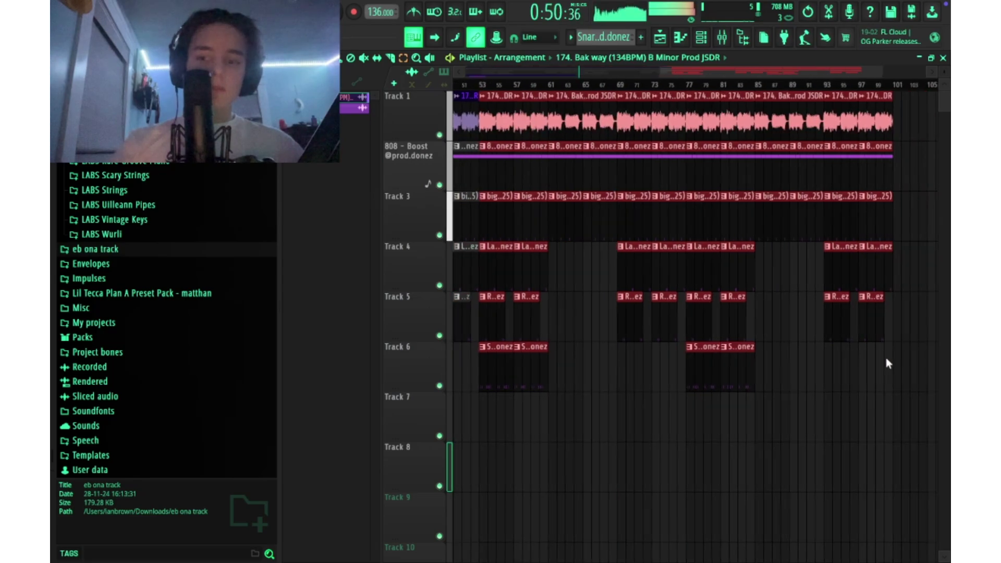
{"action": "left_click", "coordinate": [743, 436]}
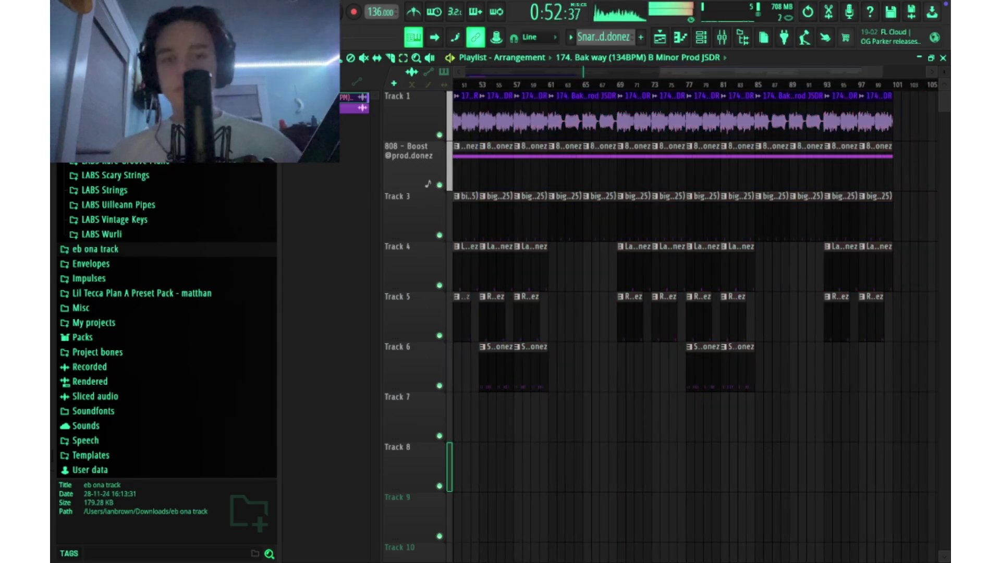
{"action": "left_click", "coordinate": [592, 311]}
{"action": "right_click", "coordinate": [585, 333]}
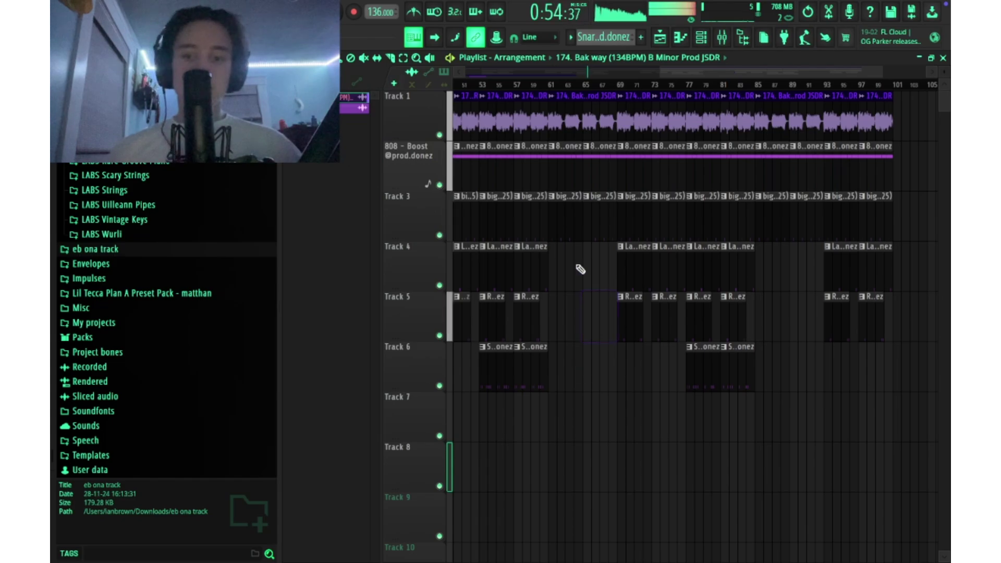
Review the extended arrangement while it plays and stop the playback
{"action": "scroll", "coordinate": [561, 211], "scroll_direction": "down", "scroll_amount": 5}
{"action": "scroll", "coordinate": [485, 99], "scroll_direction": "up", "scroll_amount": 4}
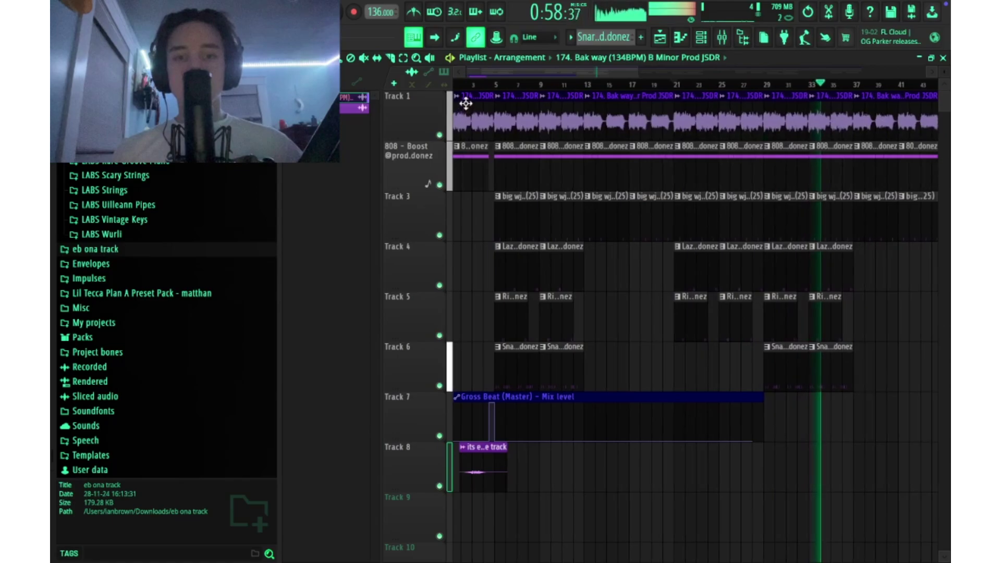
{"action": "scroll", "coordinate": [546, 106], "scroll_direction": "down", "scroll_amount": 1}
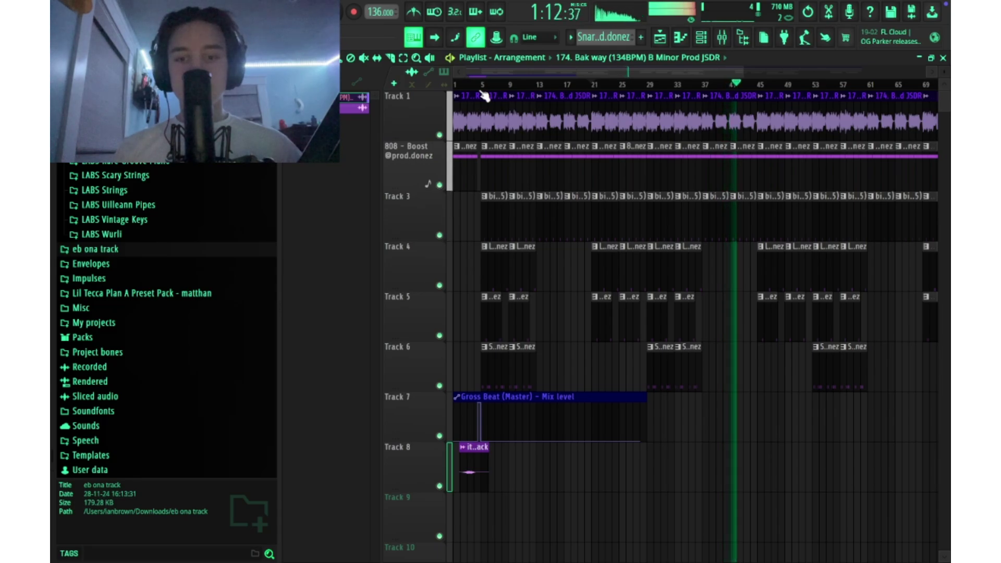
{"action": "key", "text": "space"}
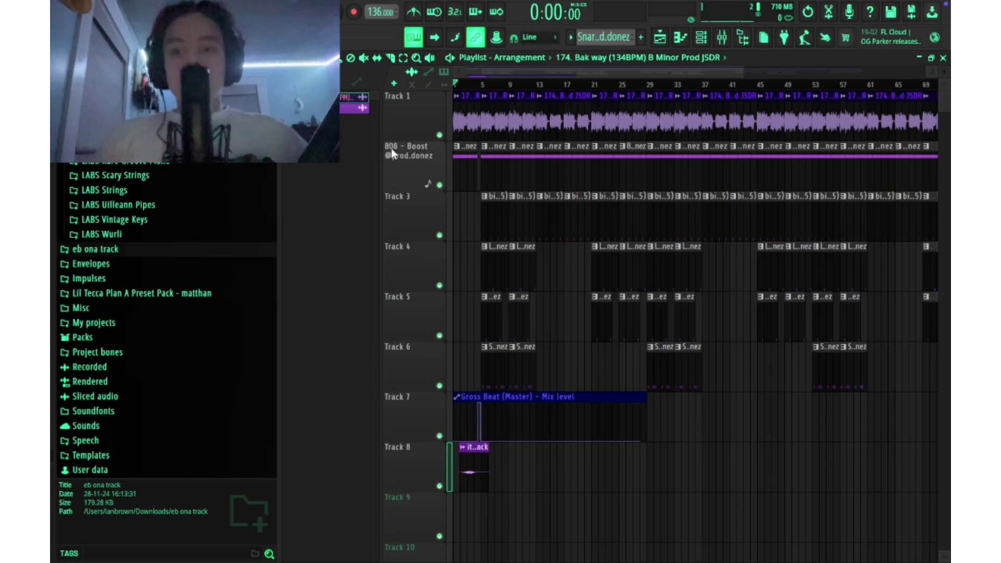
Check the audio channels in the channel rack, close it, and play the arrangement from the beginning
{"action": "left_click", "coordinate": [710, 38]}
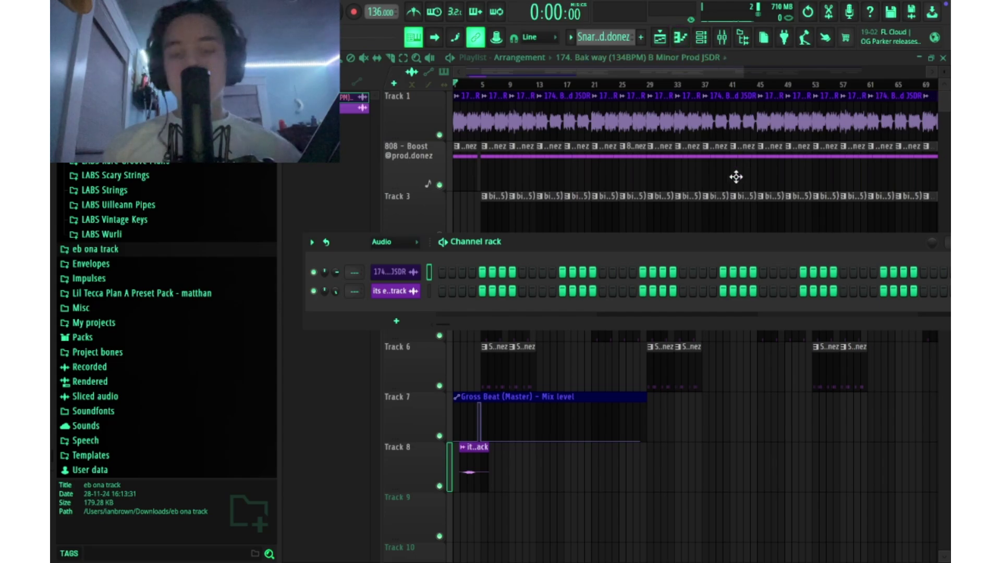
{"action": "left_click_drag", "start_coordinate": [728, 241], "coordinate": [582, 205]}
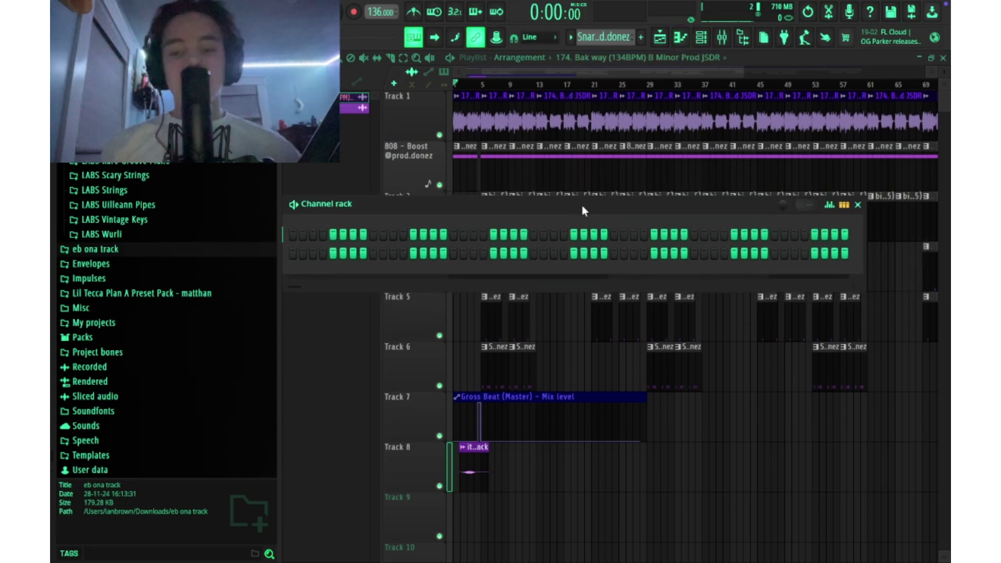
{"action": "left_click", "coordinate": [858, 205]}
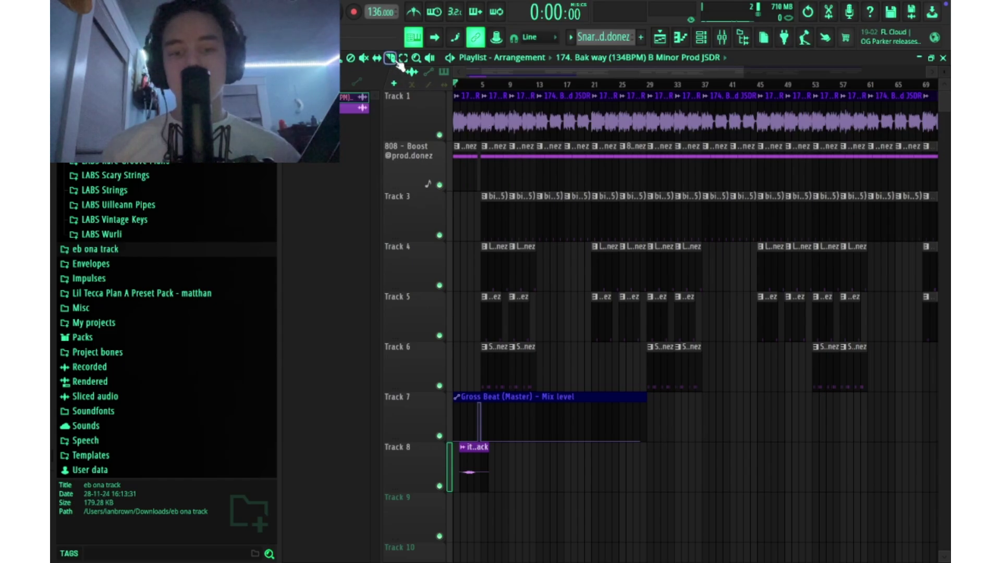
{"action": "key", "text": "space"}
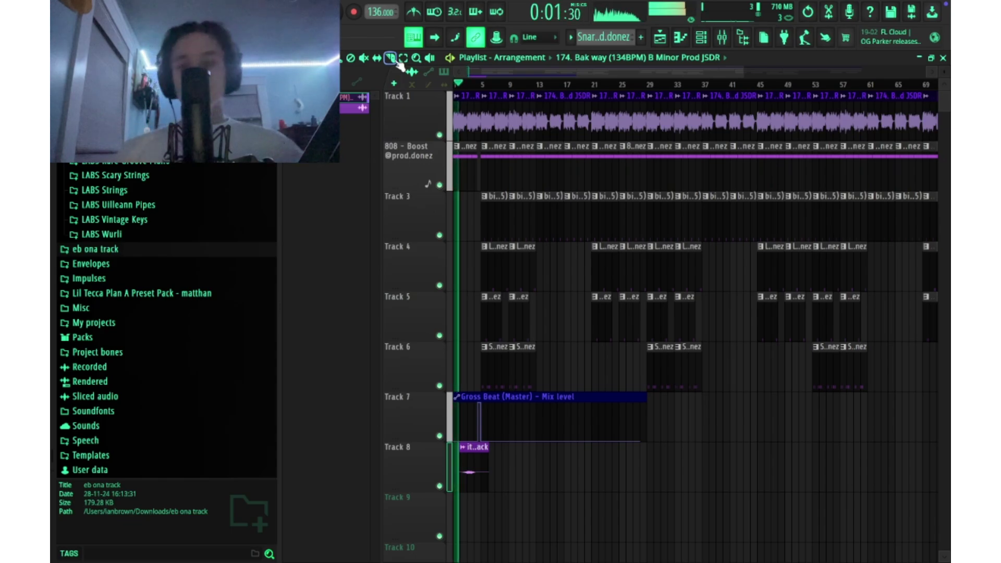